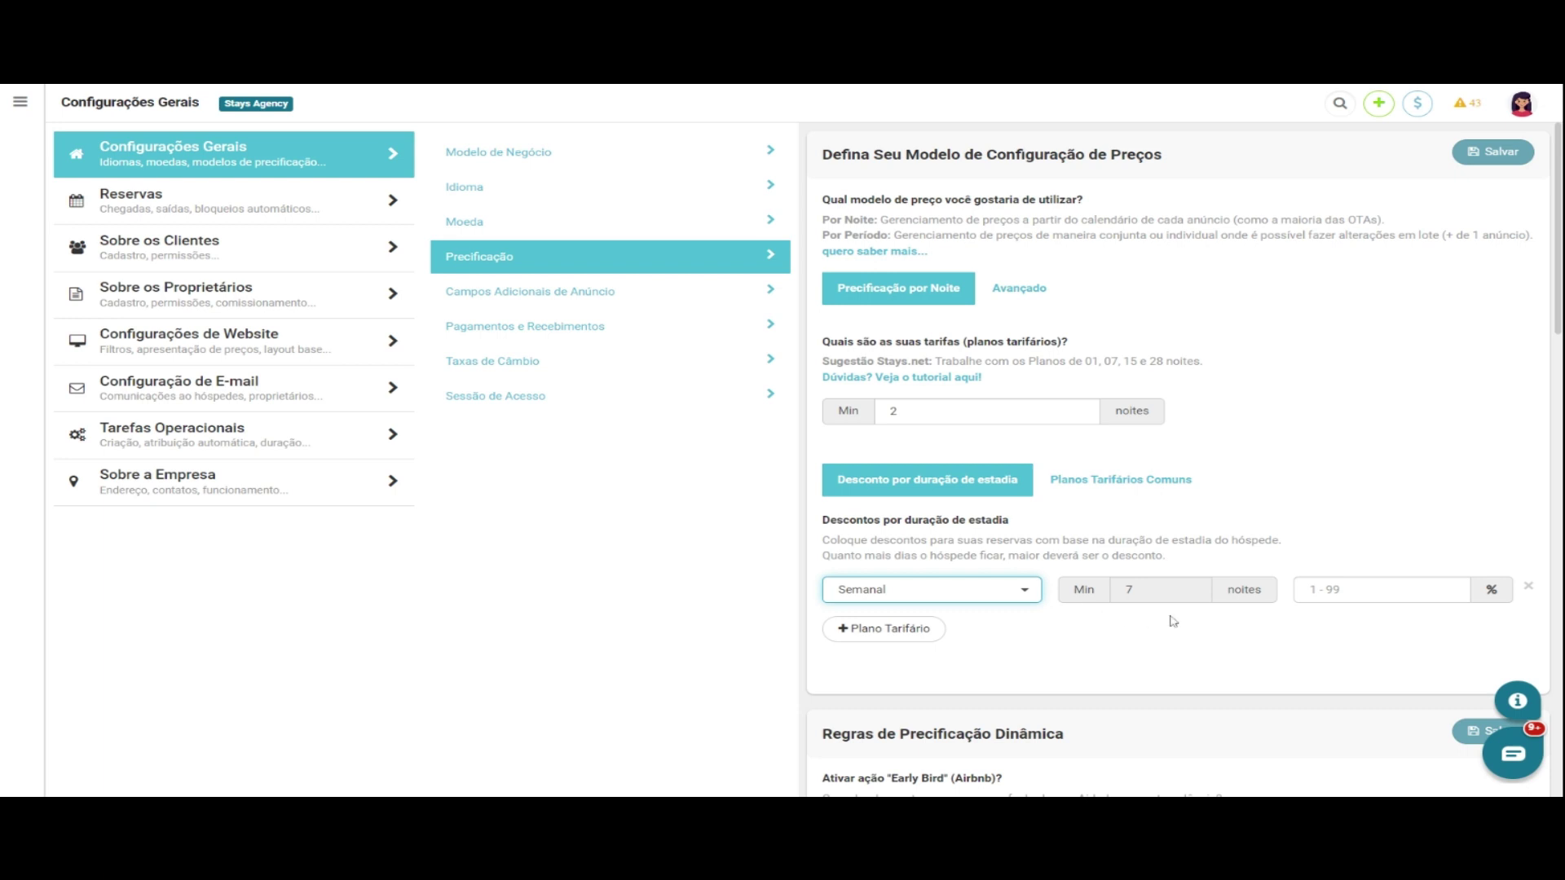
Set the discount of the Semanal length-of-stay plan to 10%.
{"action": "key", "text": "Tab"}
{"action": "type", "text": "10"}
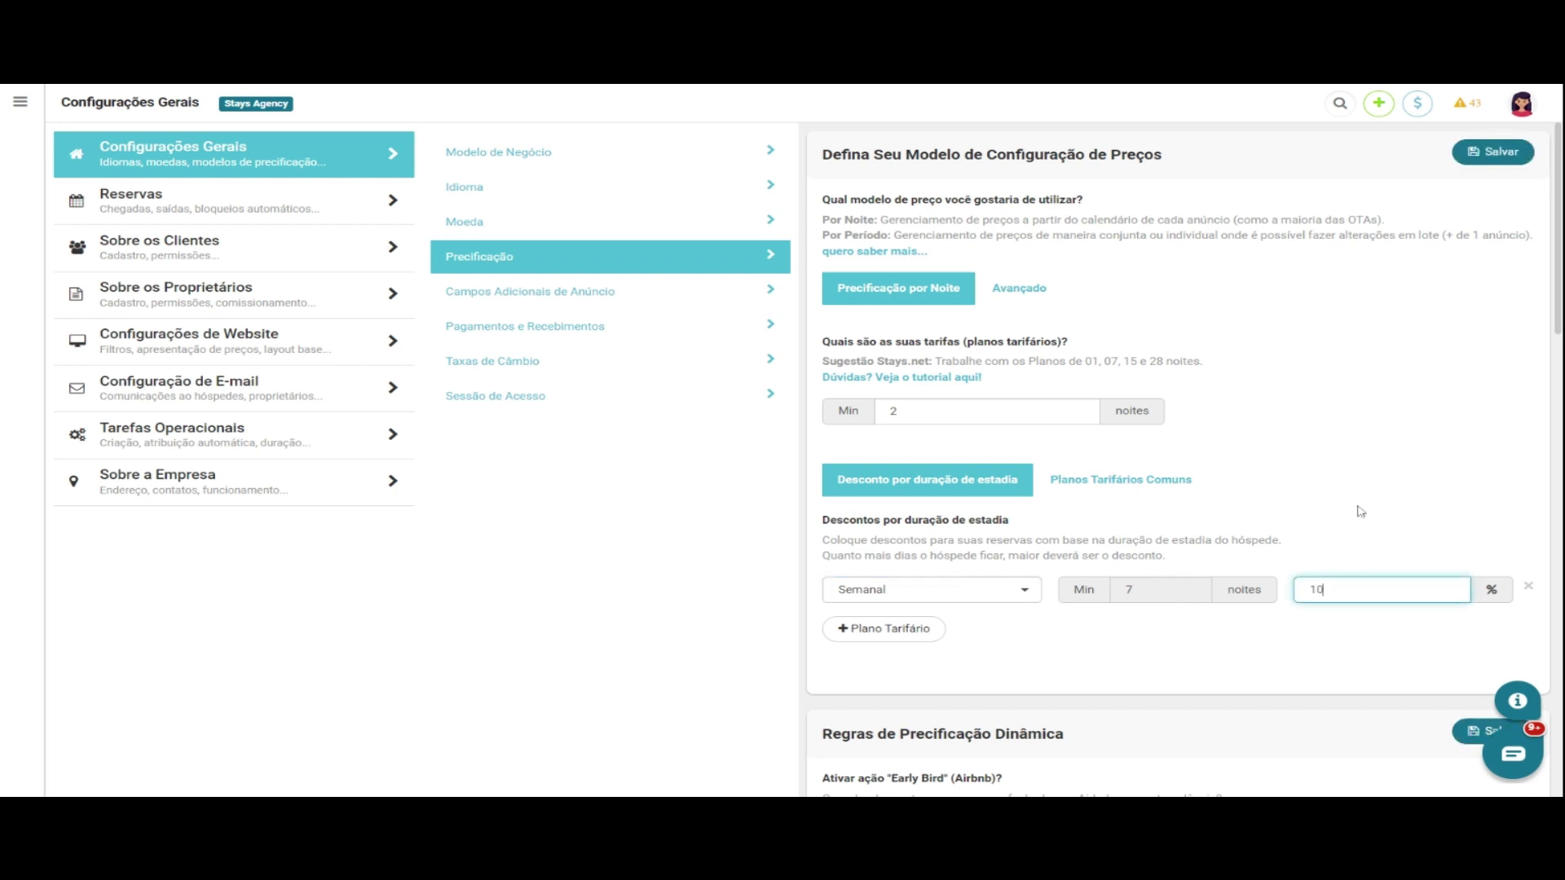
{"action": "left_click", "coordinate": [1273, 638]}
Add a Mensal length-of-stay plan with a 20% discount.
{"action": "left_click", "coordinate": [882, 629]}
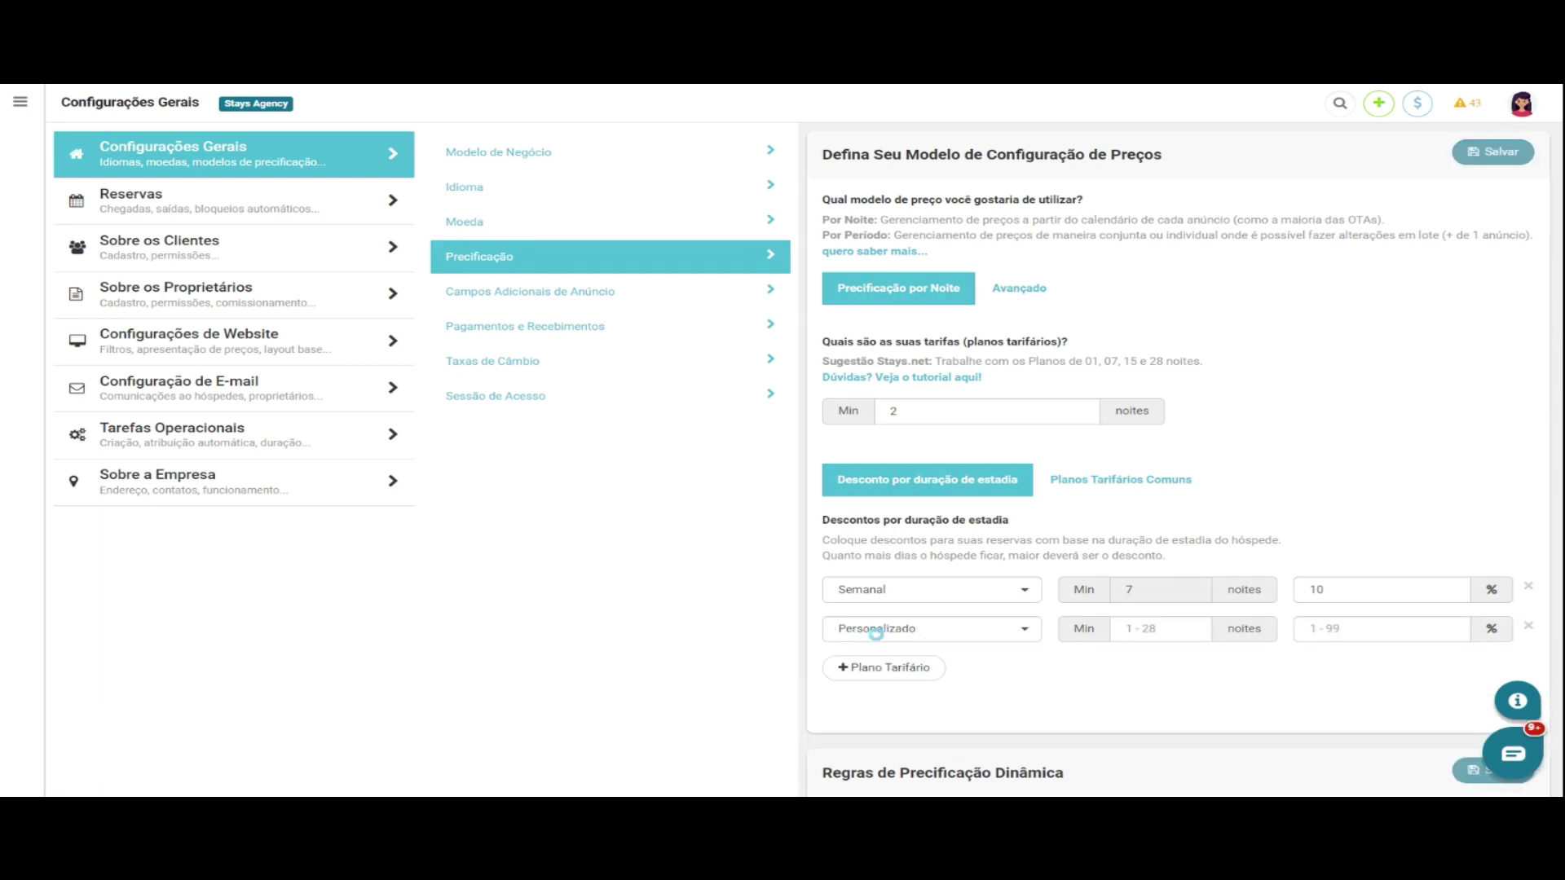
{"action": "left_click", "coordinate": [876, 683]}
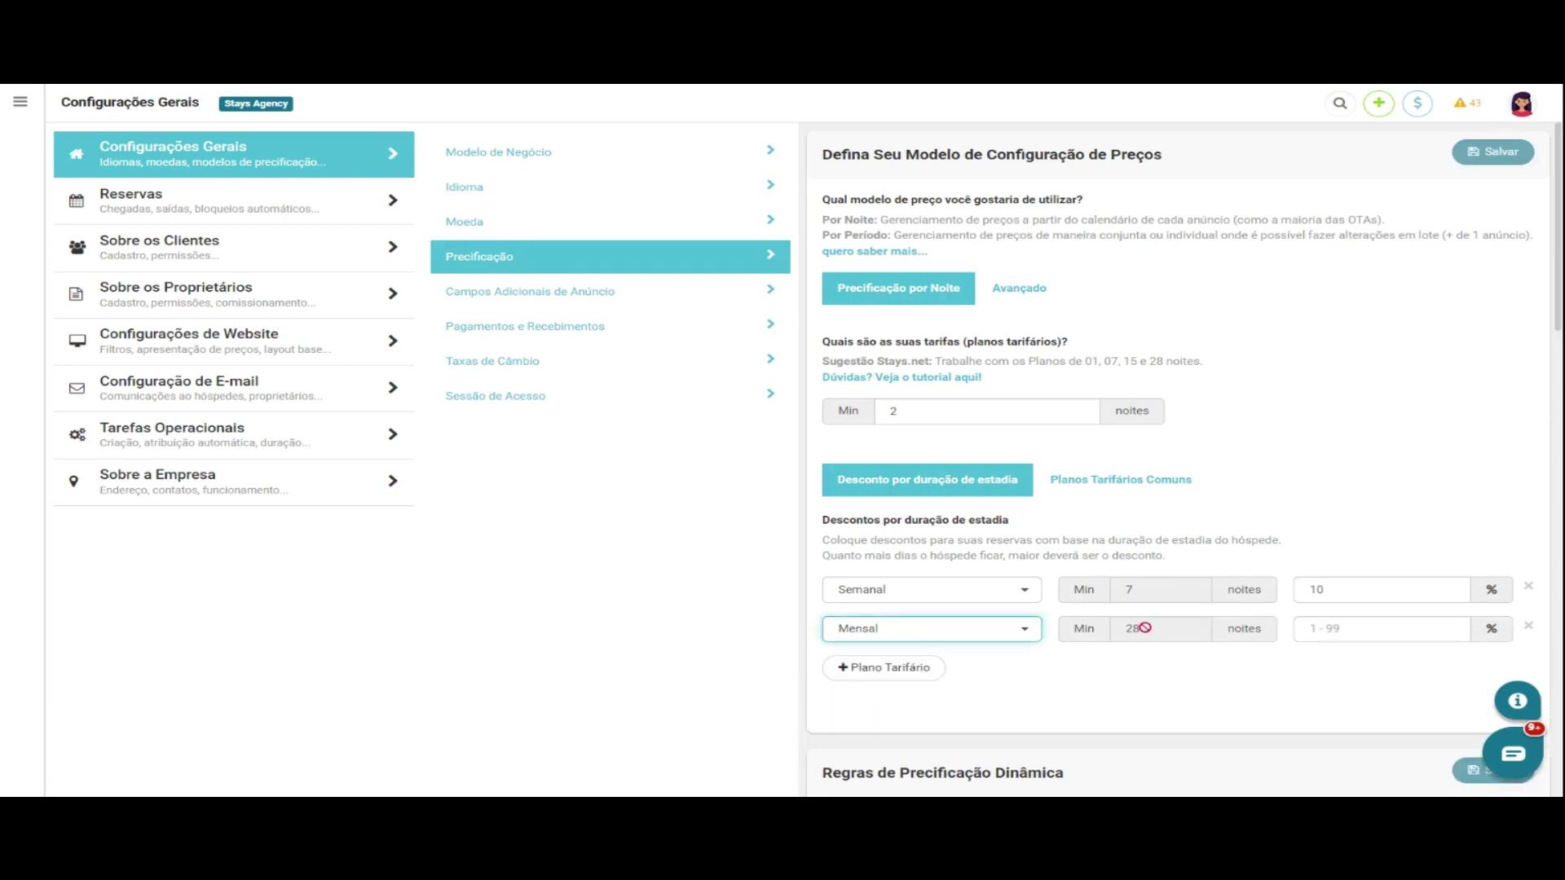
{"action": "left_click", "coordinate": [1308, 634]}
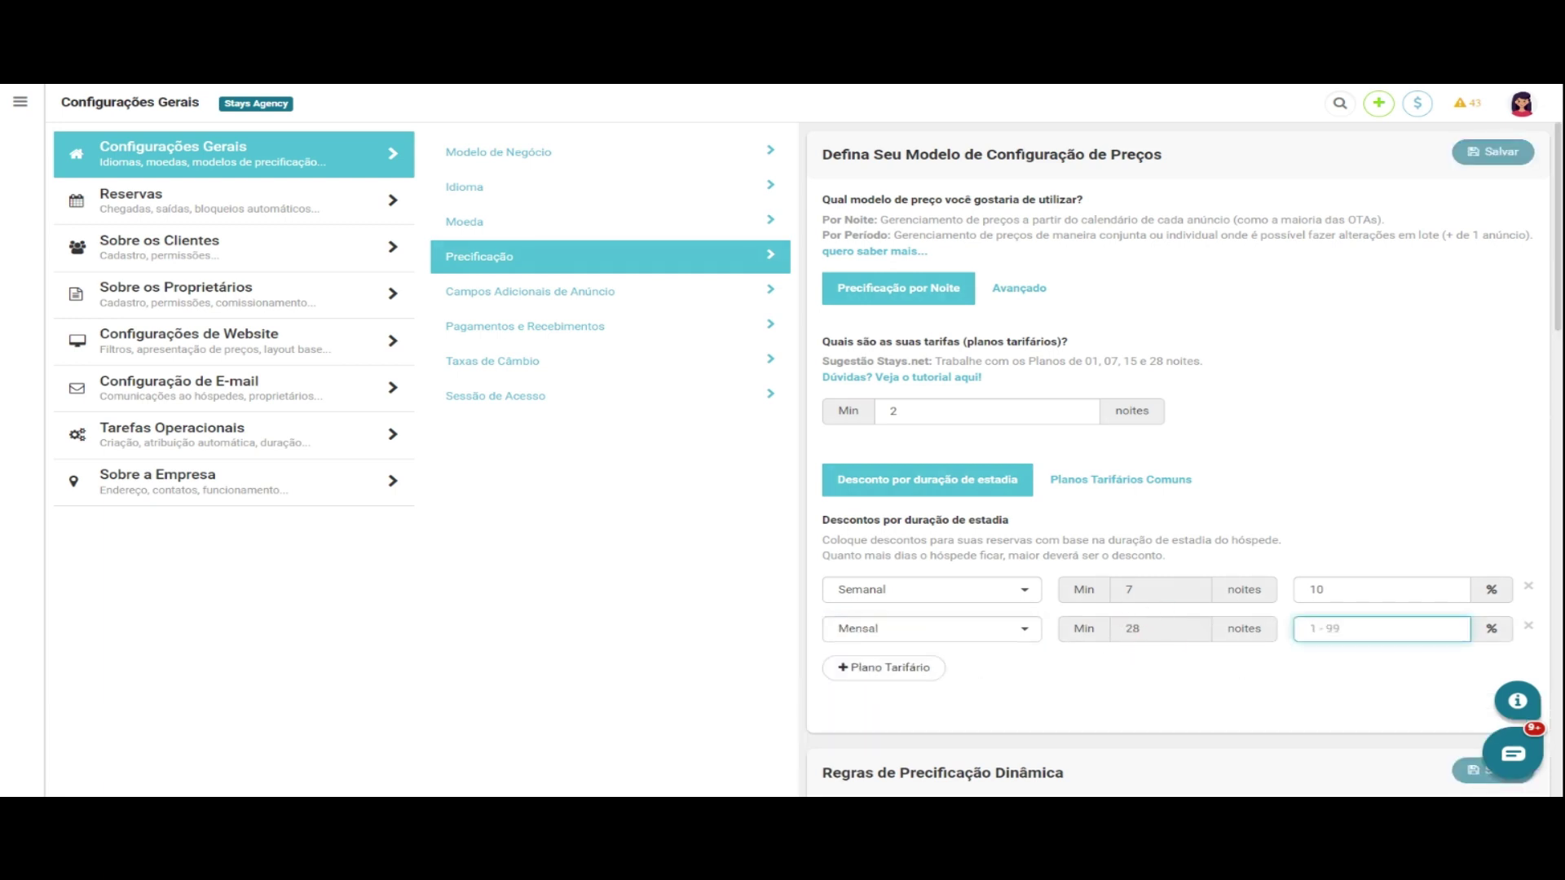
{"action": "type", "text": "20"}
Add a Personalizado plan with a 3-night minimum and a 5% discount, and save the price model settings.
{"action": "left_click", "coordinate": [919, 668]}
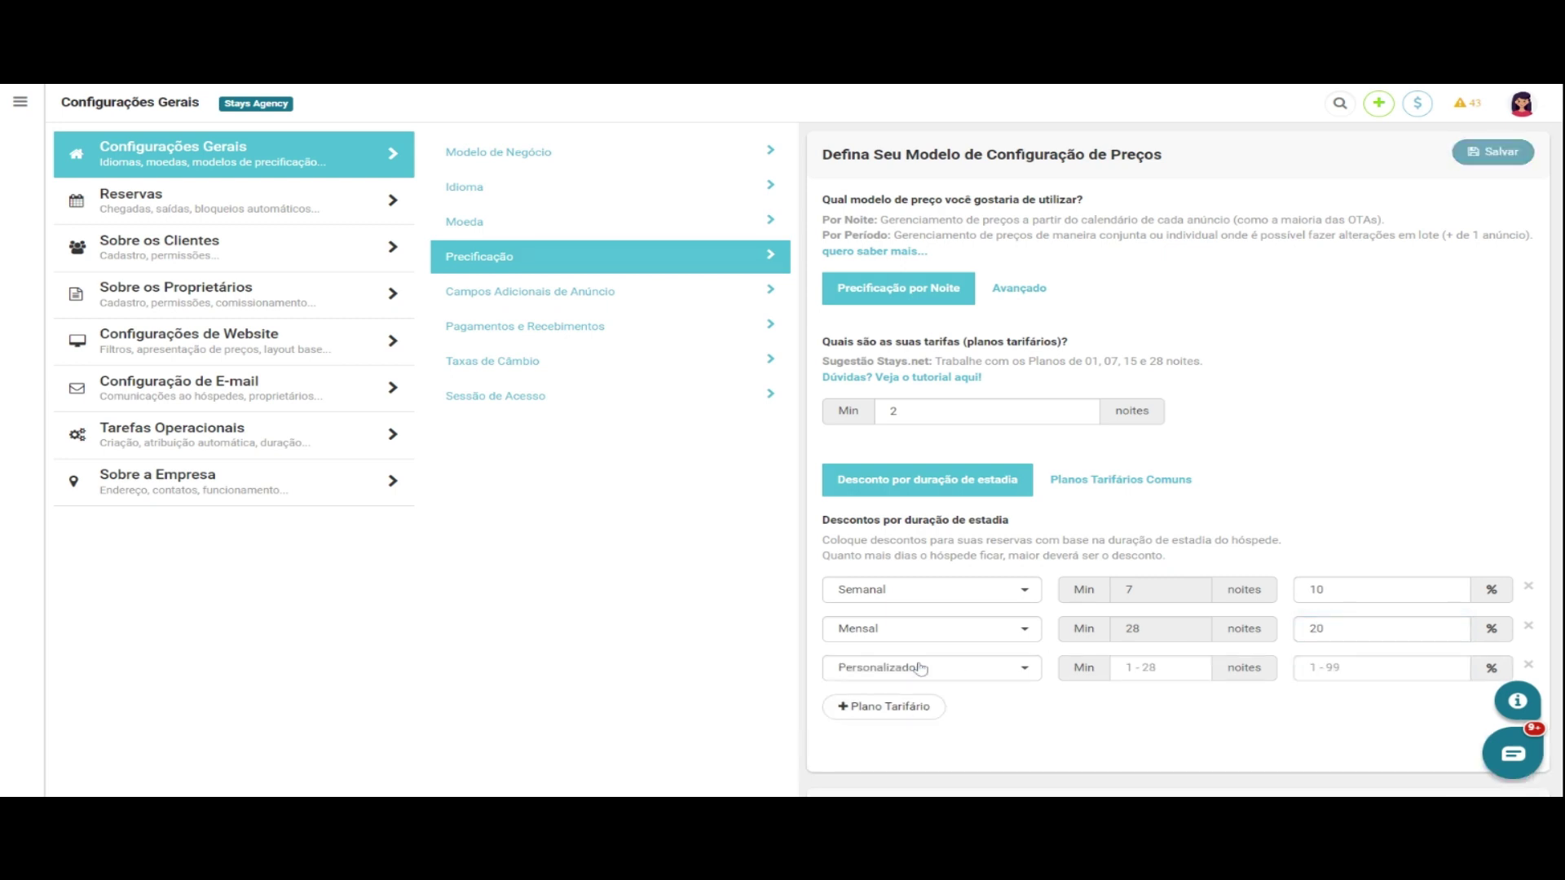
{"action": "left_click", "coordinate": [922, 668]}
{"action": "left_click", "coordinate": [1127, 668]}
{"action": "type", "text": "3"}
{"action": "left_click", "coordinate": [1133, 711]}
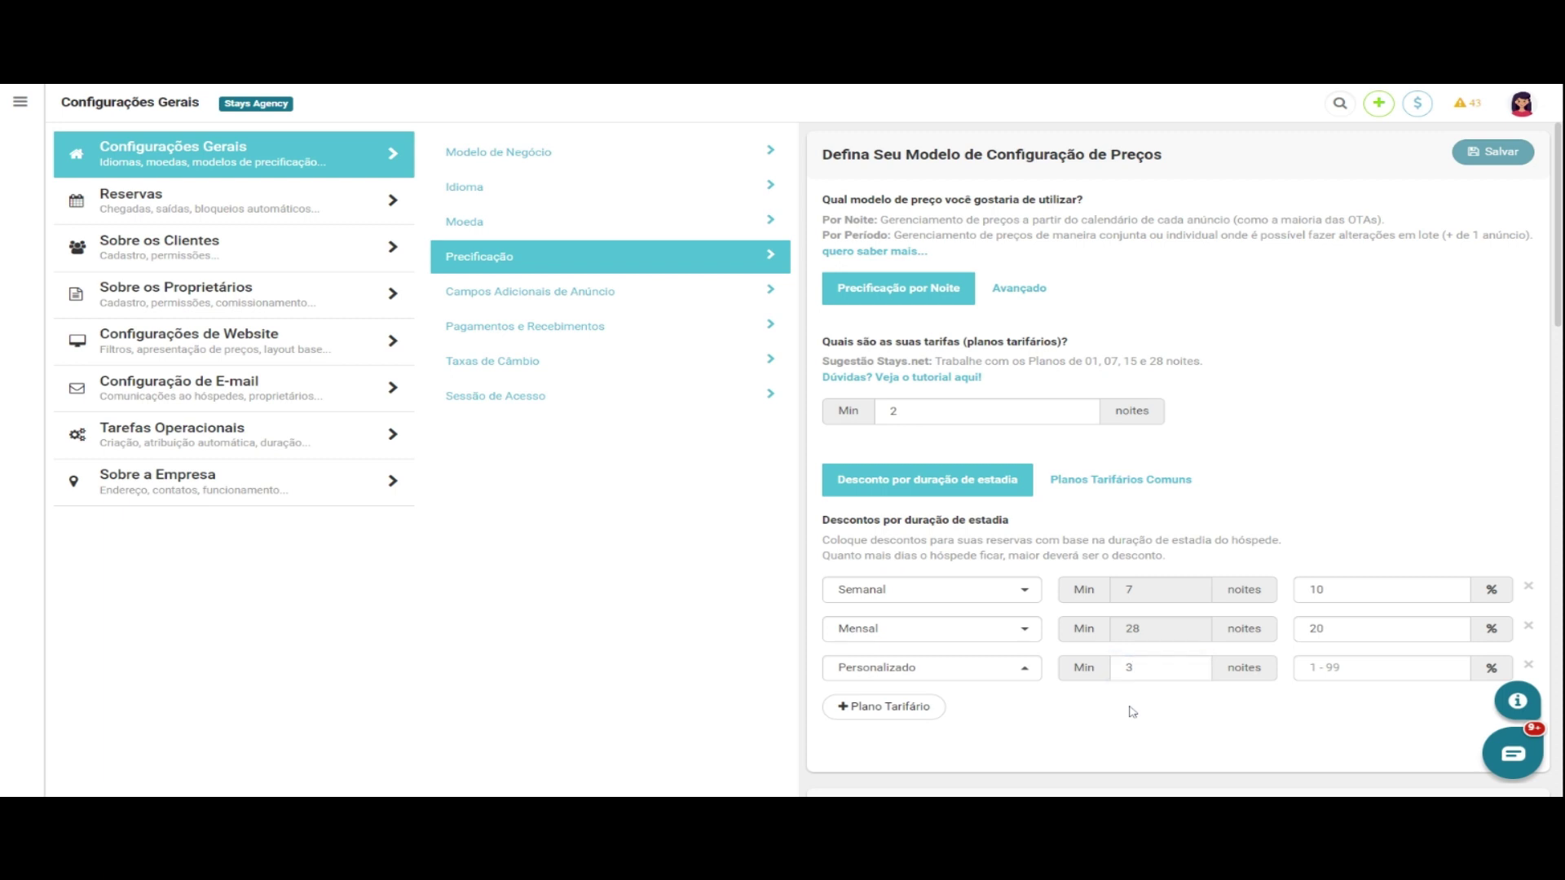
{"action": "left_click", "coordinate": [1316, 669]}
{"action": "type", "text": "5"}
{"action": "key", "text": "Tab"}
{"action": "left_click", "coordinate": [1490, 155]}
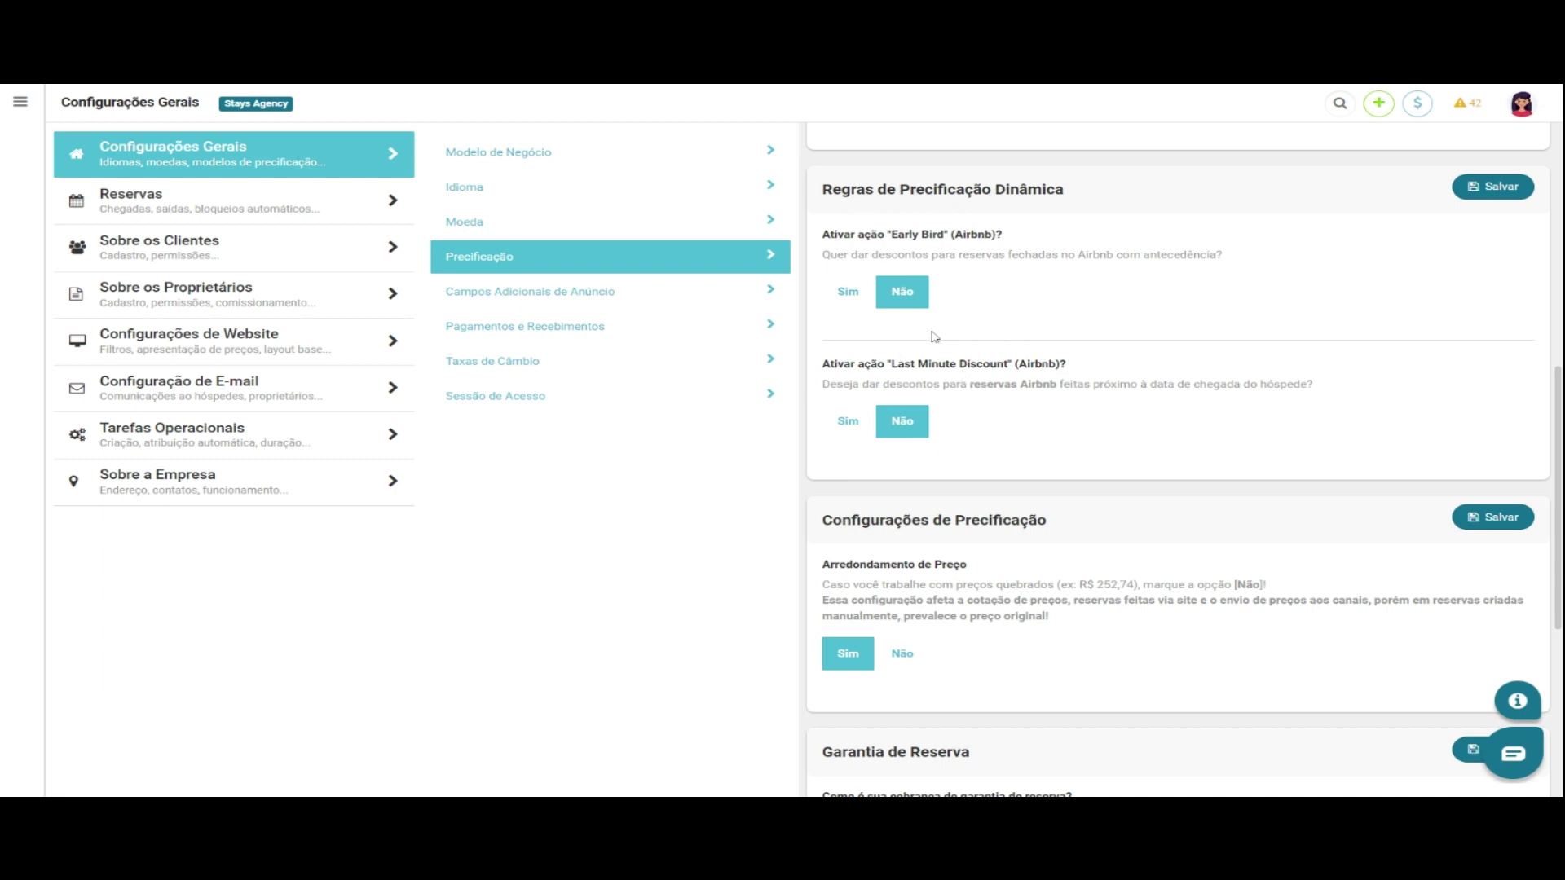
Enable the Airbnb "Early Bird" action with a 10% discount for bookings made from 30 days ahead.
{"action": "left_click", "coordinate": [848, 294]}
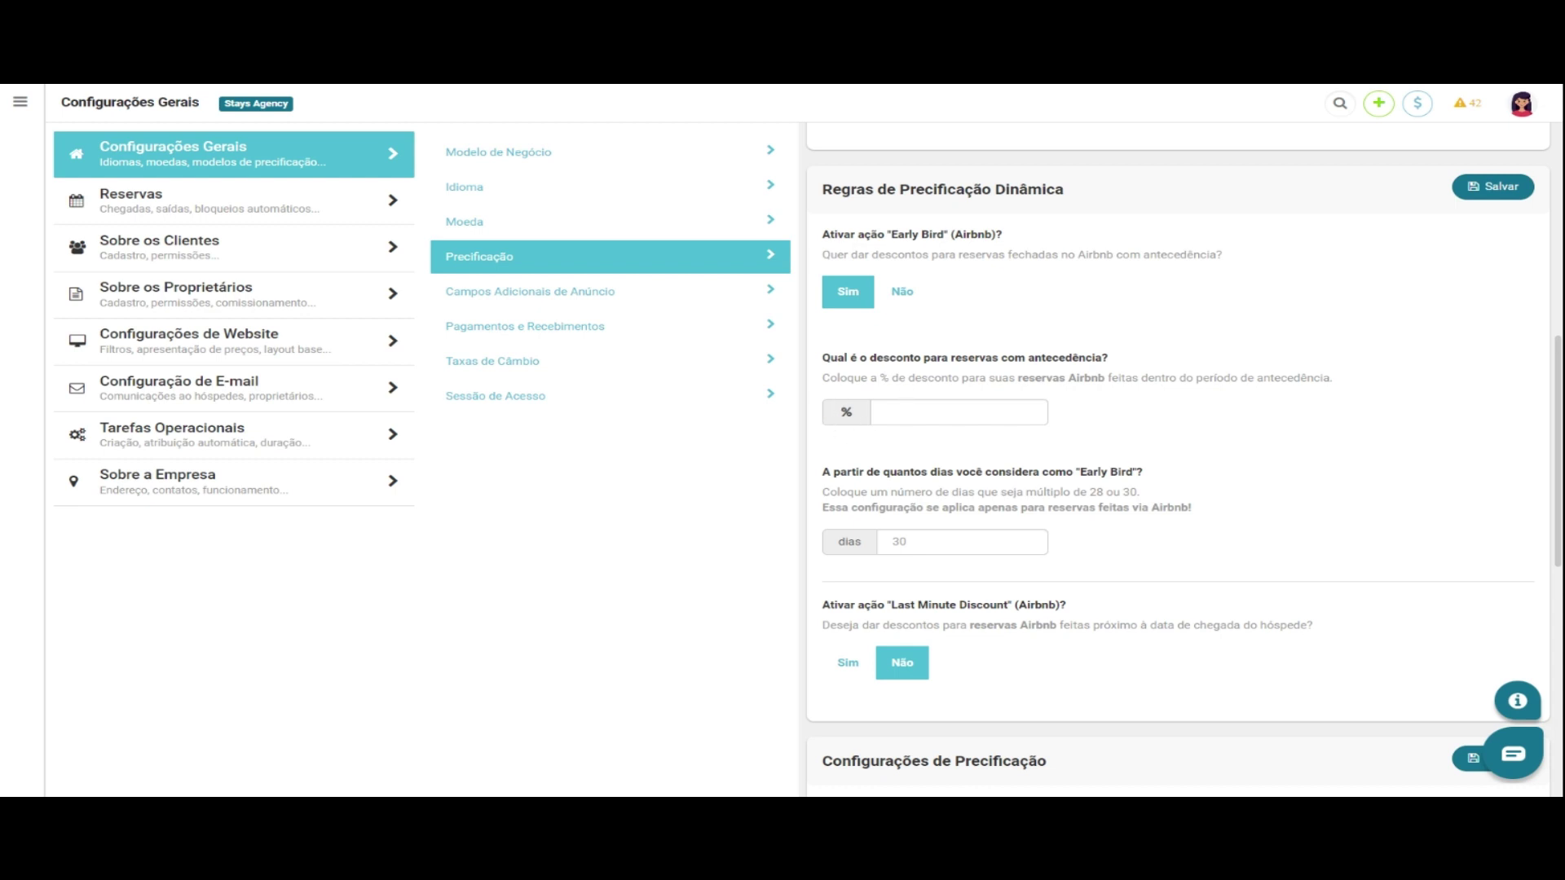
{"action": "left_click", "coordinate": [888, 412]}
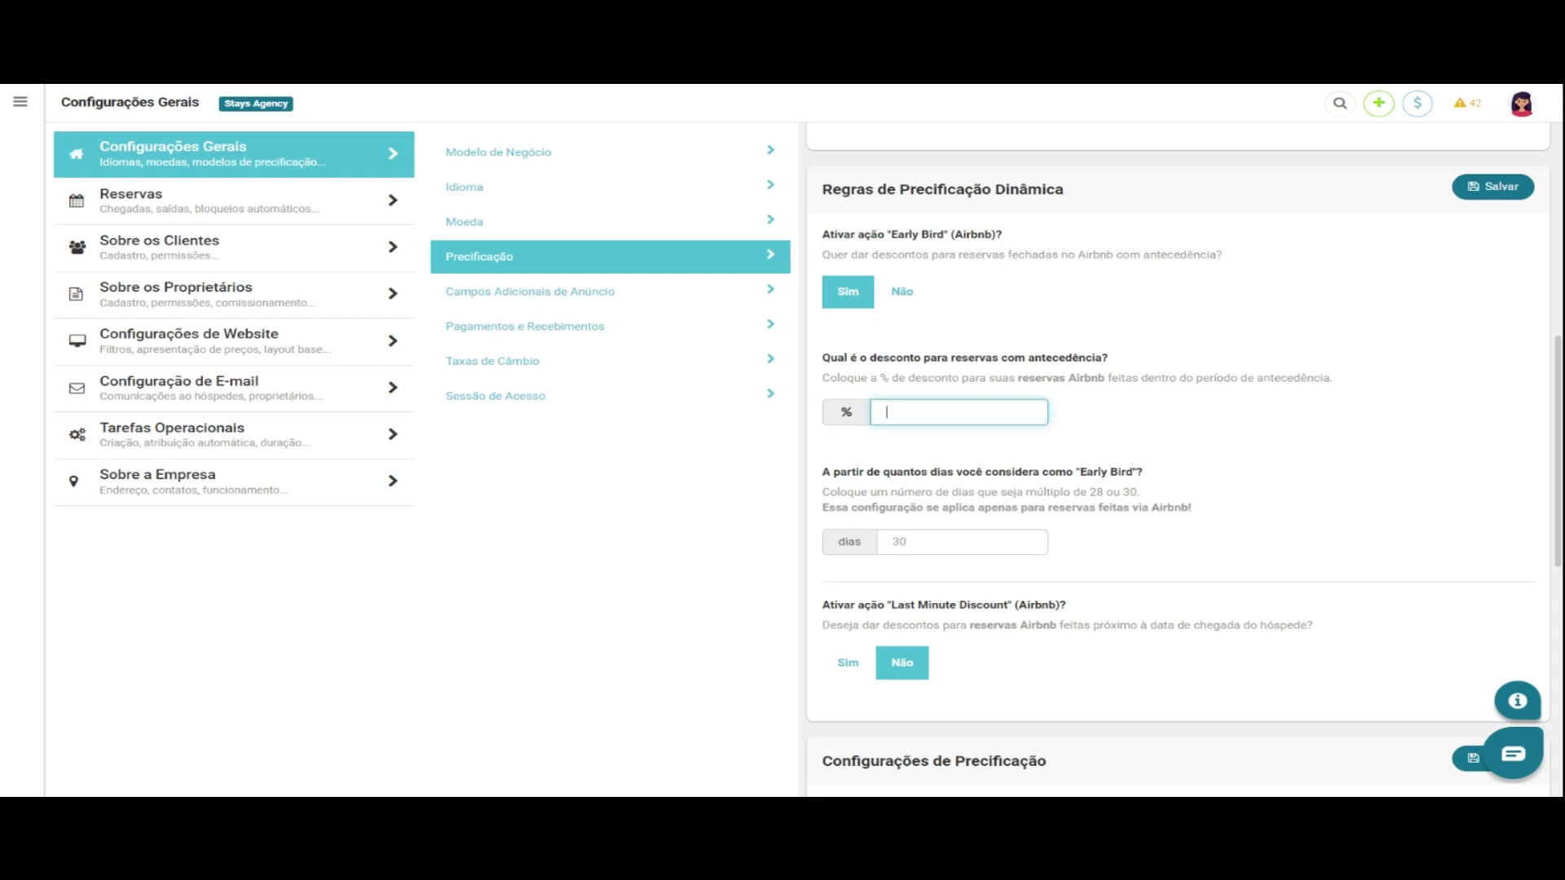
{"action": "type", "text": "10"}
{"action": "key", "text": "Tab"}
{"action": "type", "text": "30"}
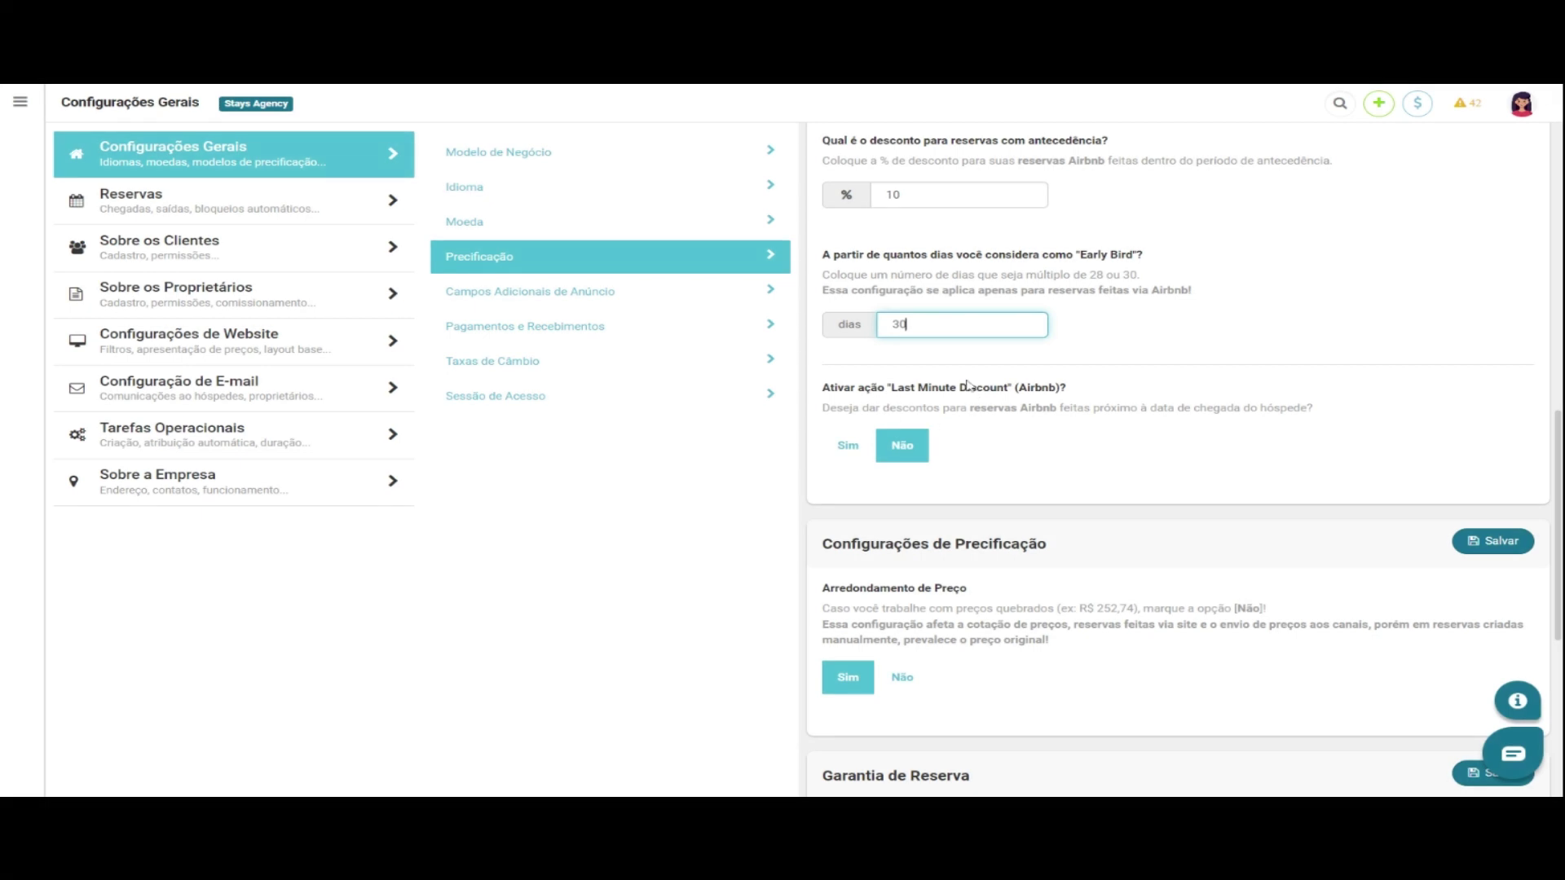
Enable the Airbnb "Last Minute Discount" action with a 10% discount and a 5-day last-minute period.
{"action": "left_click", "coordinate": [849, 450]}
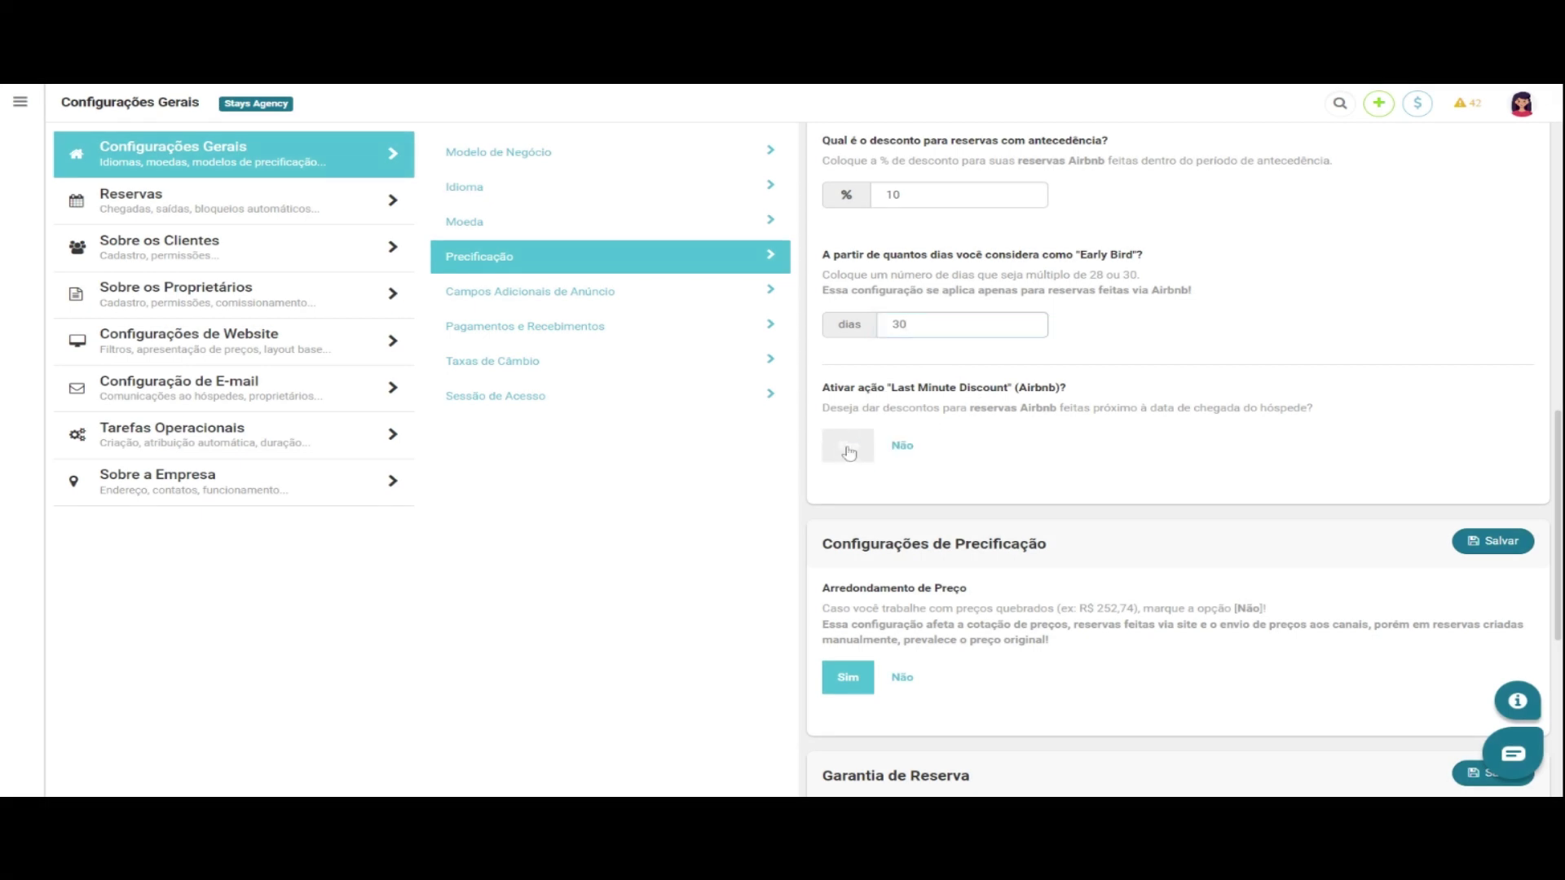
{"action": "scroll", "coordinate": [950, 469], "scroll_direction": "down", "scroll_amount": 1}
{"action": "left_click", "coordinate": [954, 458]}
{"action": "type", "text": "10"}
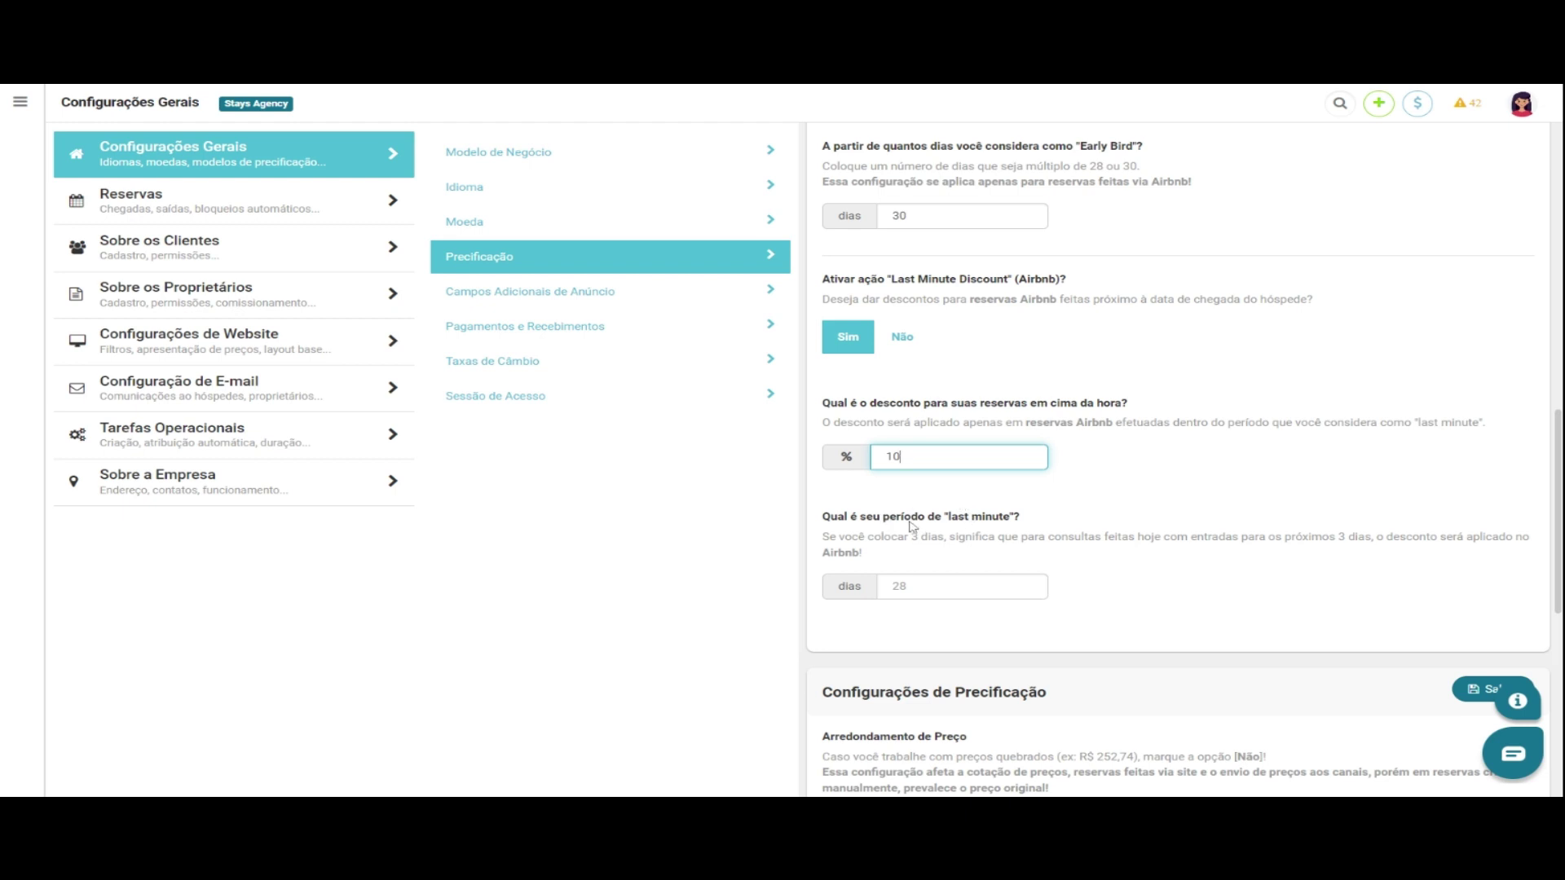
{"action": "left_click", "coordinate": [900, 581]}
{"action": "type", "text": "5"}
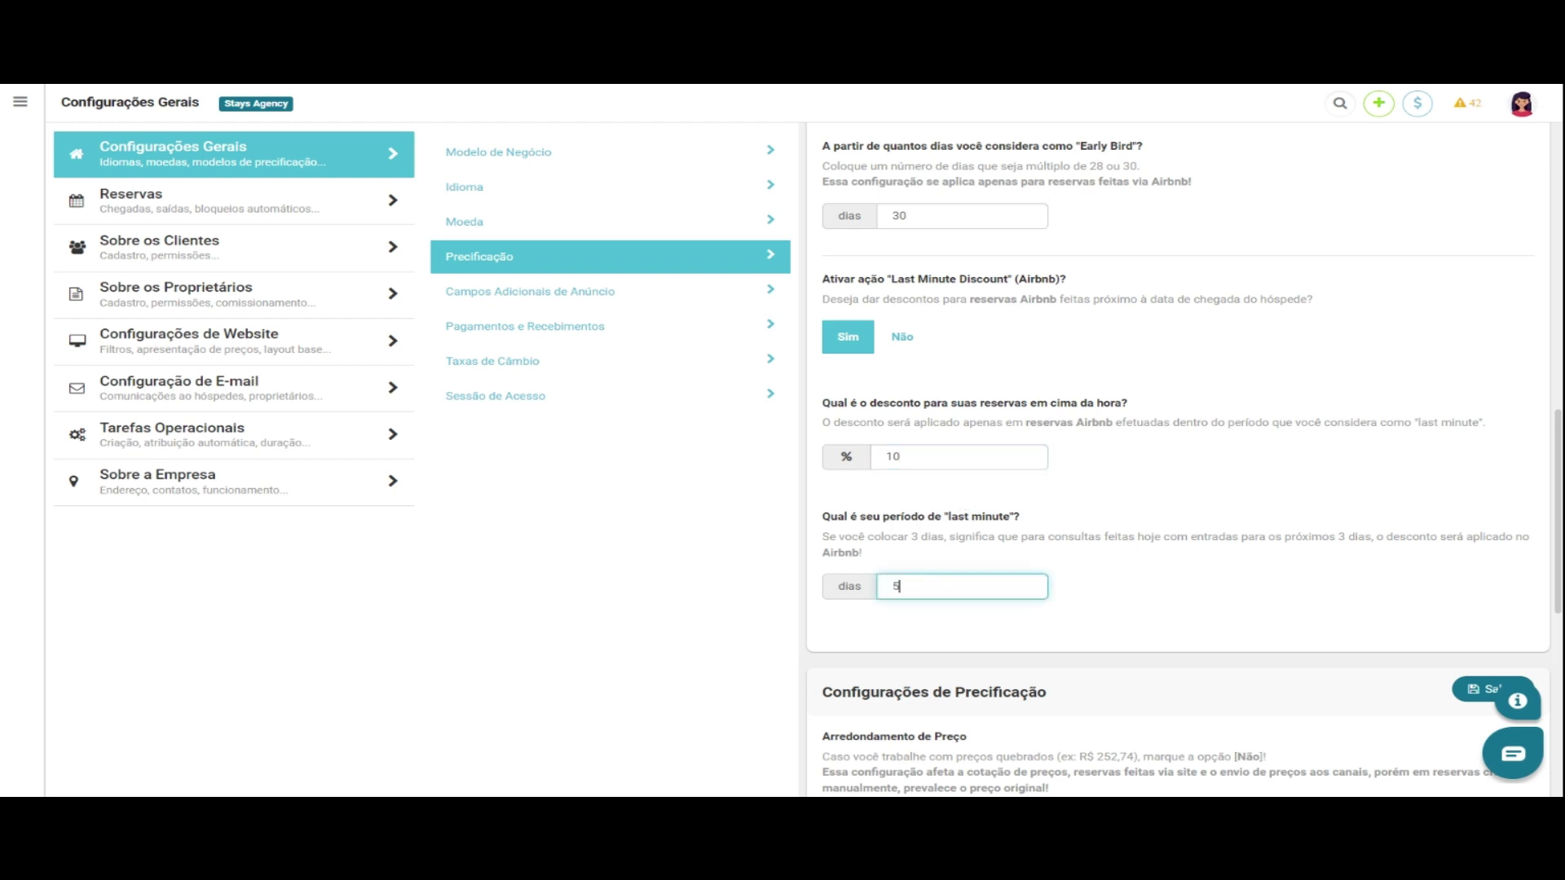
{"action": "left_click", "coordinate": [922, 566]}
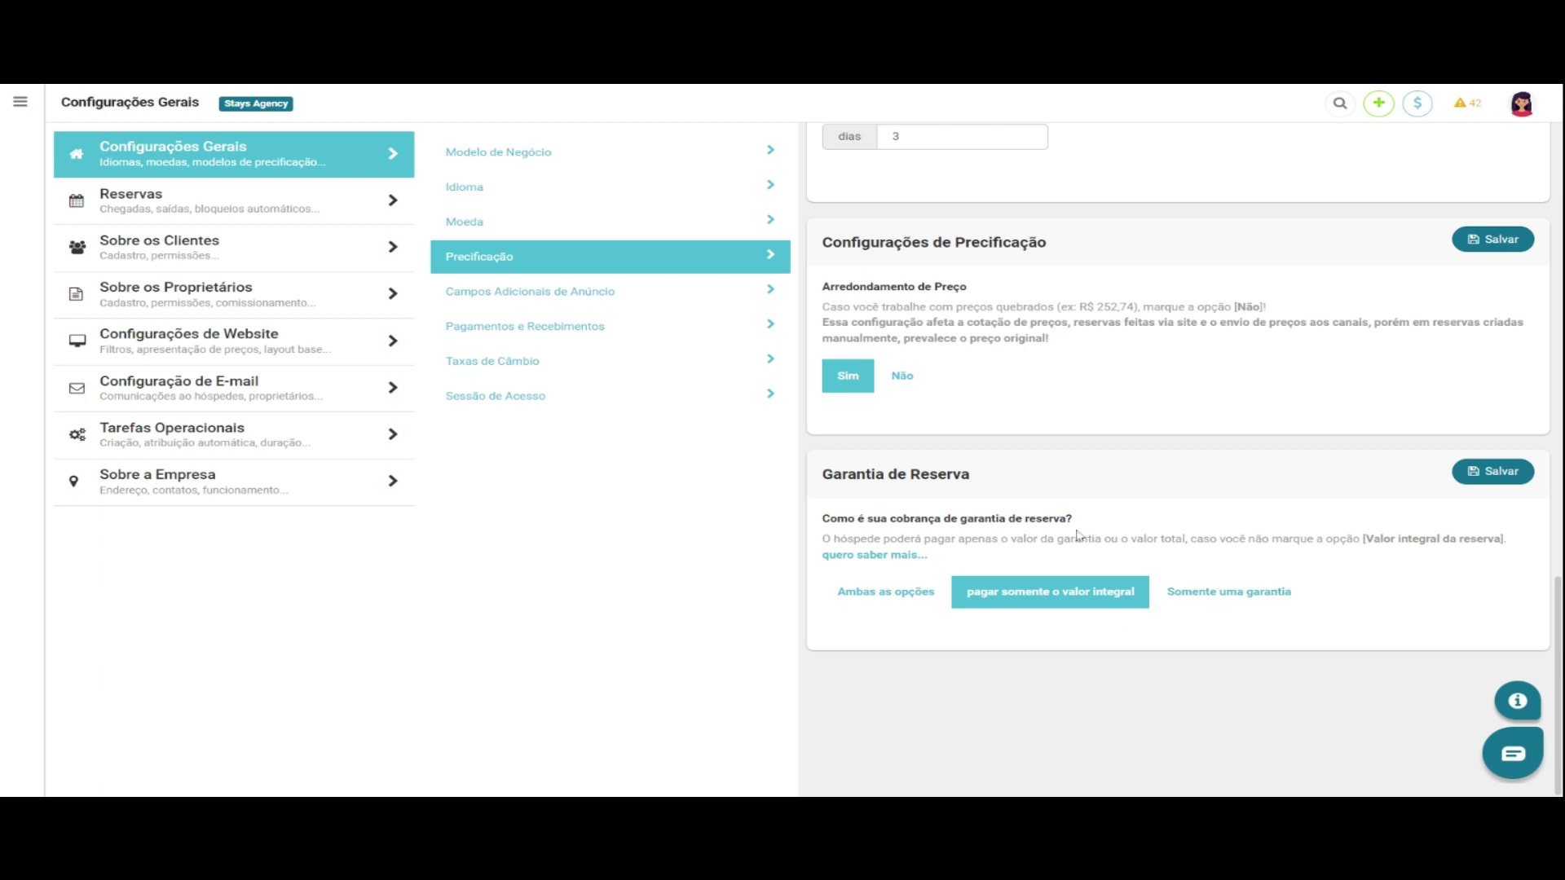
Go through the booking guarantee charge options and choose "Somente uma garantia".
{"action": "left_click", "coordinate": [886, 602]}
{"action": "scroll", "coordinate": [982, 632], "scroll_direction": "down", "scroll_amount": 2}
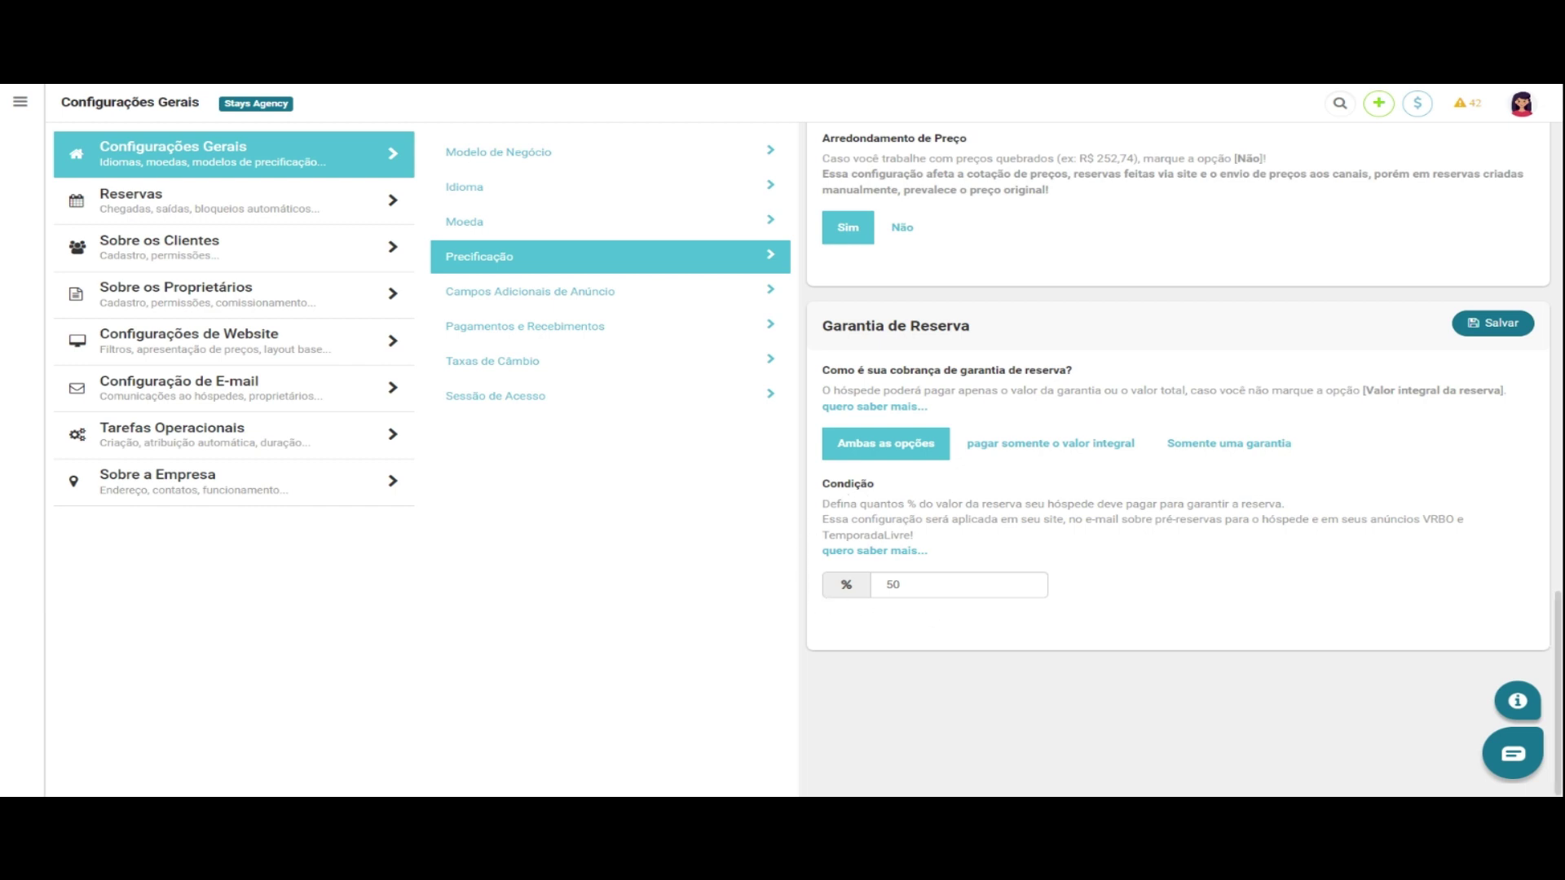
{"action": "left_click", "coordinate": [1050, 444]}
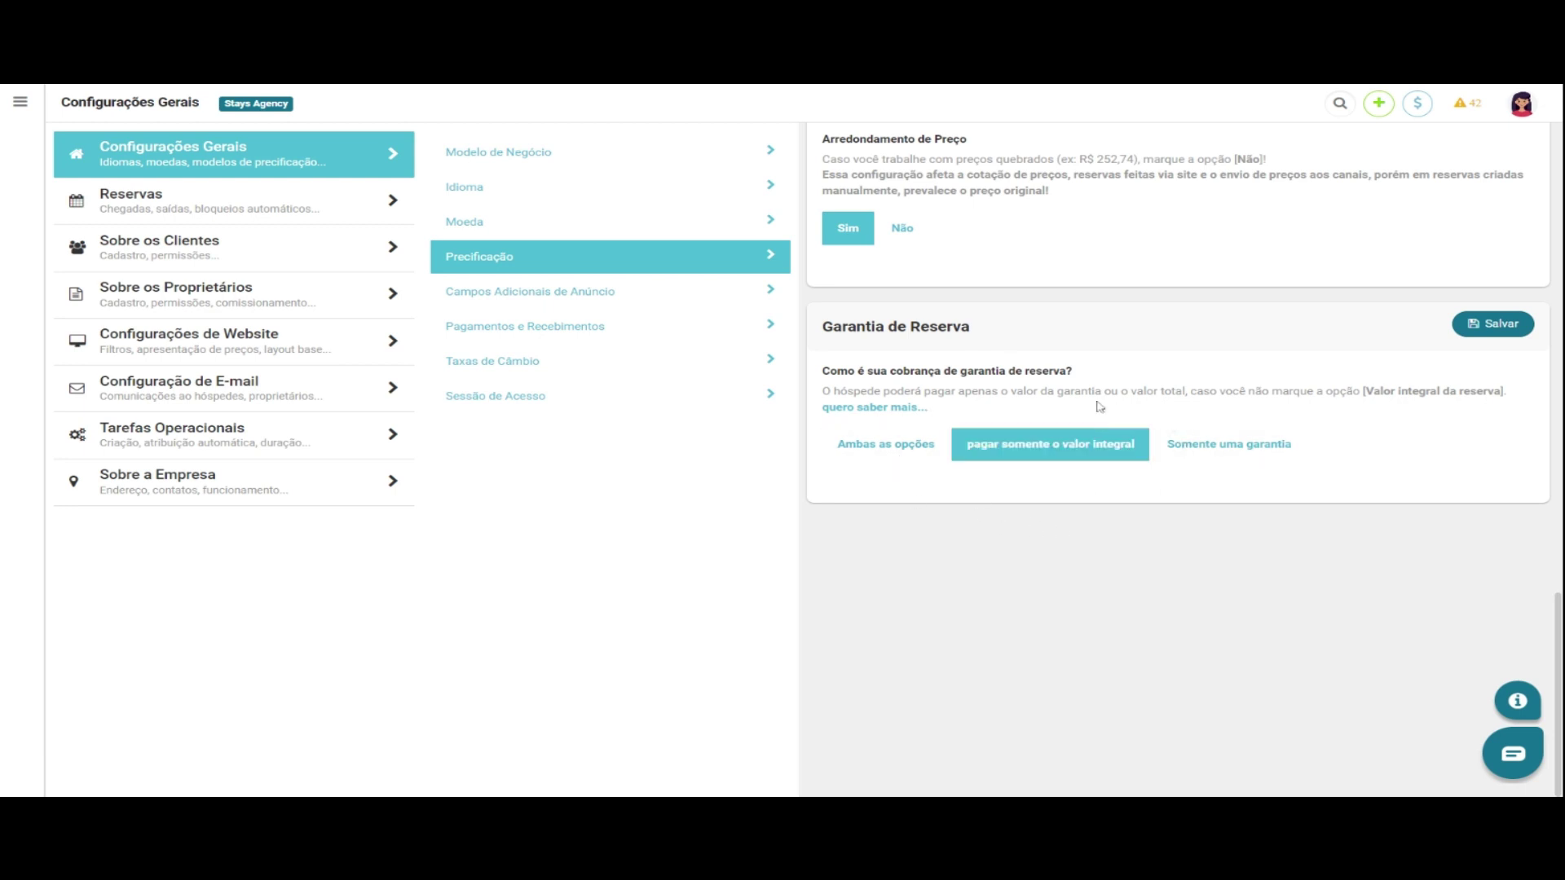
{"action": "left_click", "coordinate": [1224, 450]}
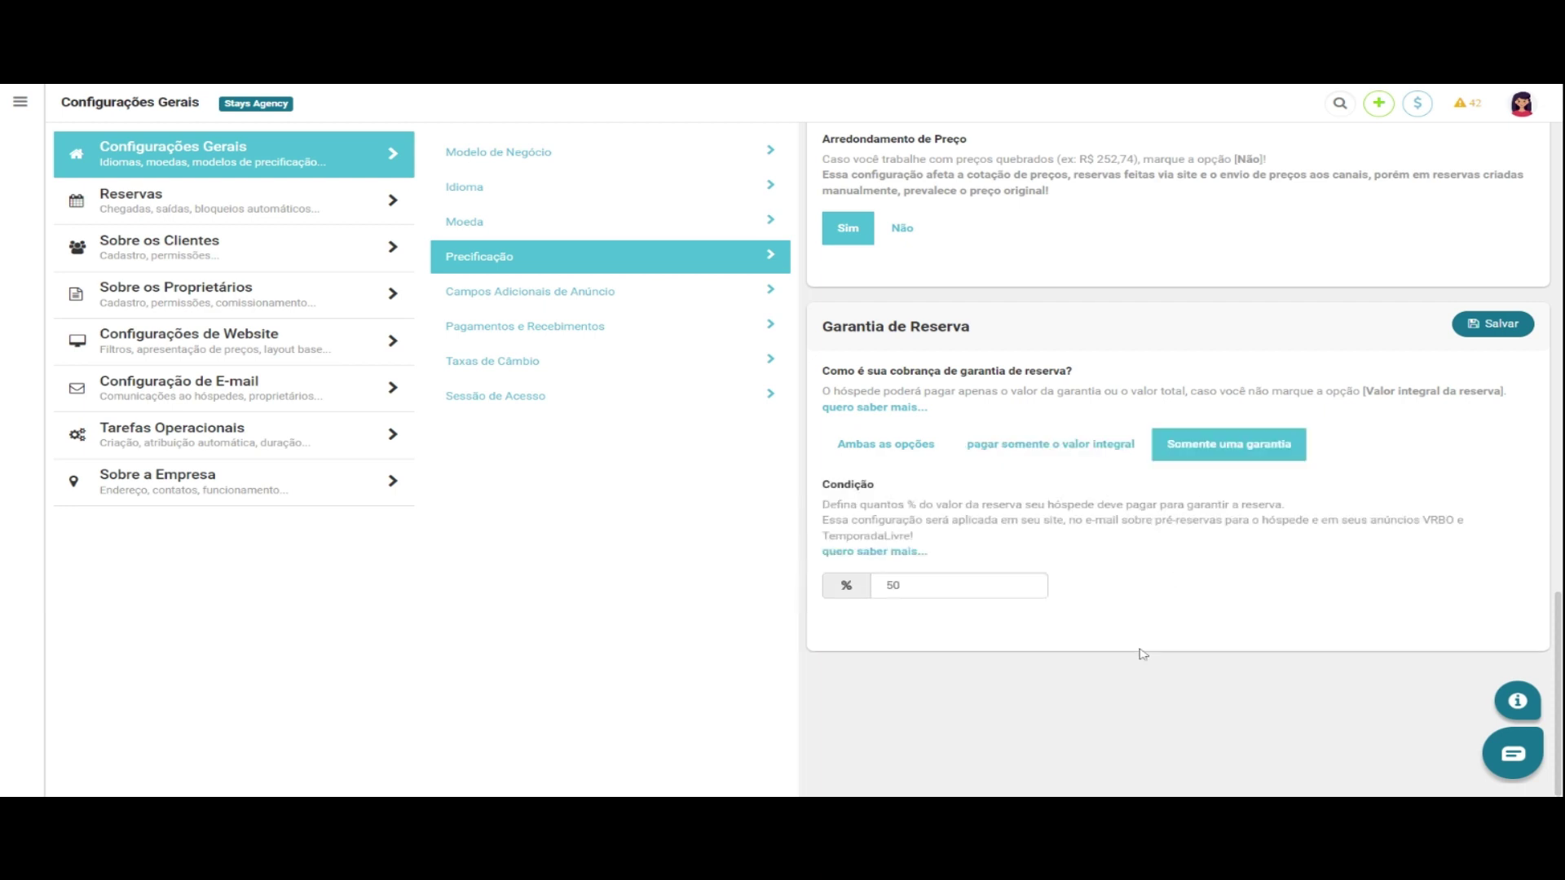
Try to set the booking guarantee percentage to 70%.
{"action": "left_click", "coordinate": [913, 585]}
{"action": "key", "text": "BackSpace"}
{"action": "type", "text": "70"}
{"action": "left_click", "coordinate": [1090, 605]}
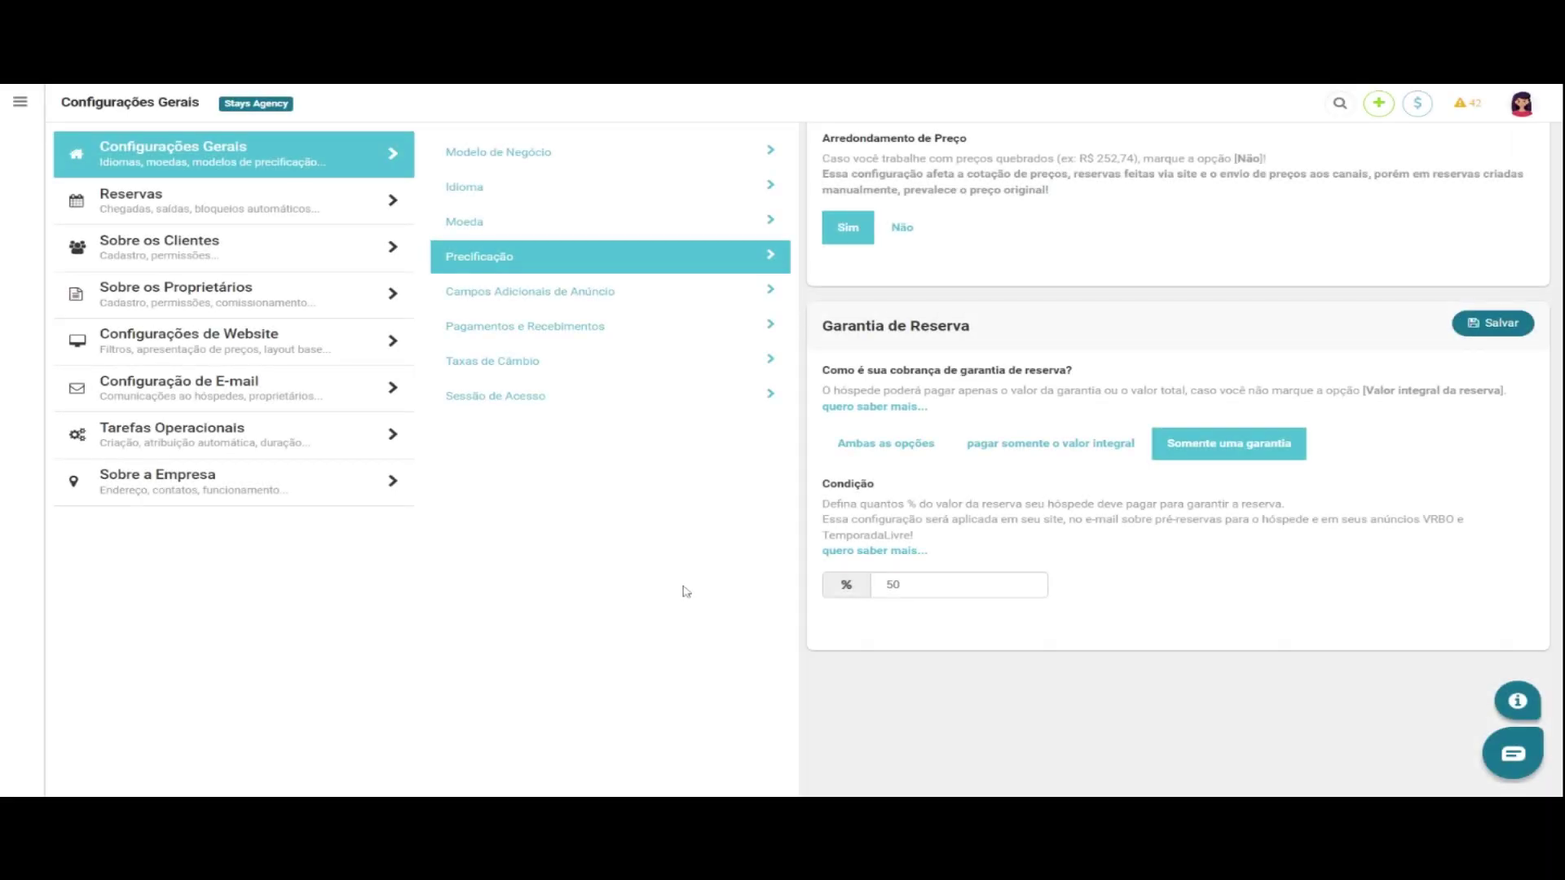
Open the general calendar and set the end date of its range to 31 mar 2023.
{"action": "mouse_move", "coordinate": [25, 256]}
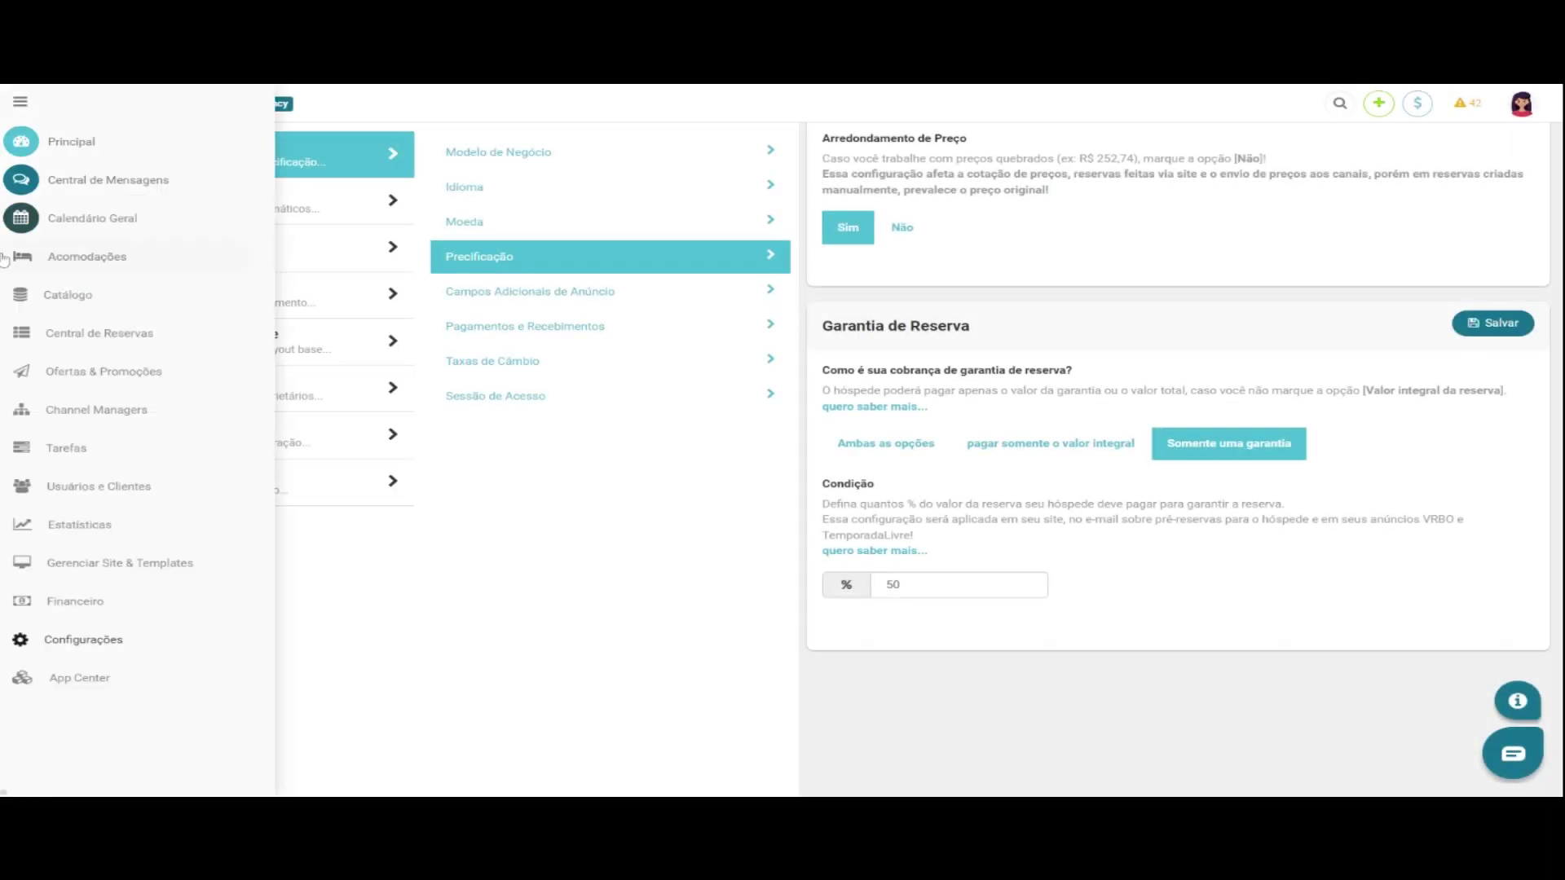
{"action": "left_click", "coordinate": [114, 215]}
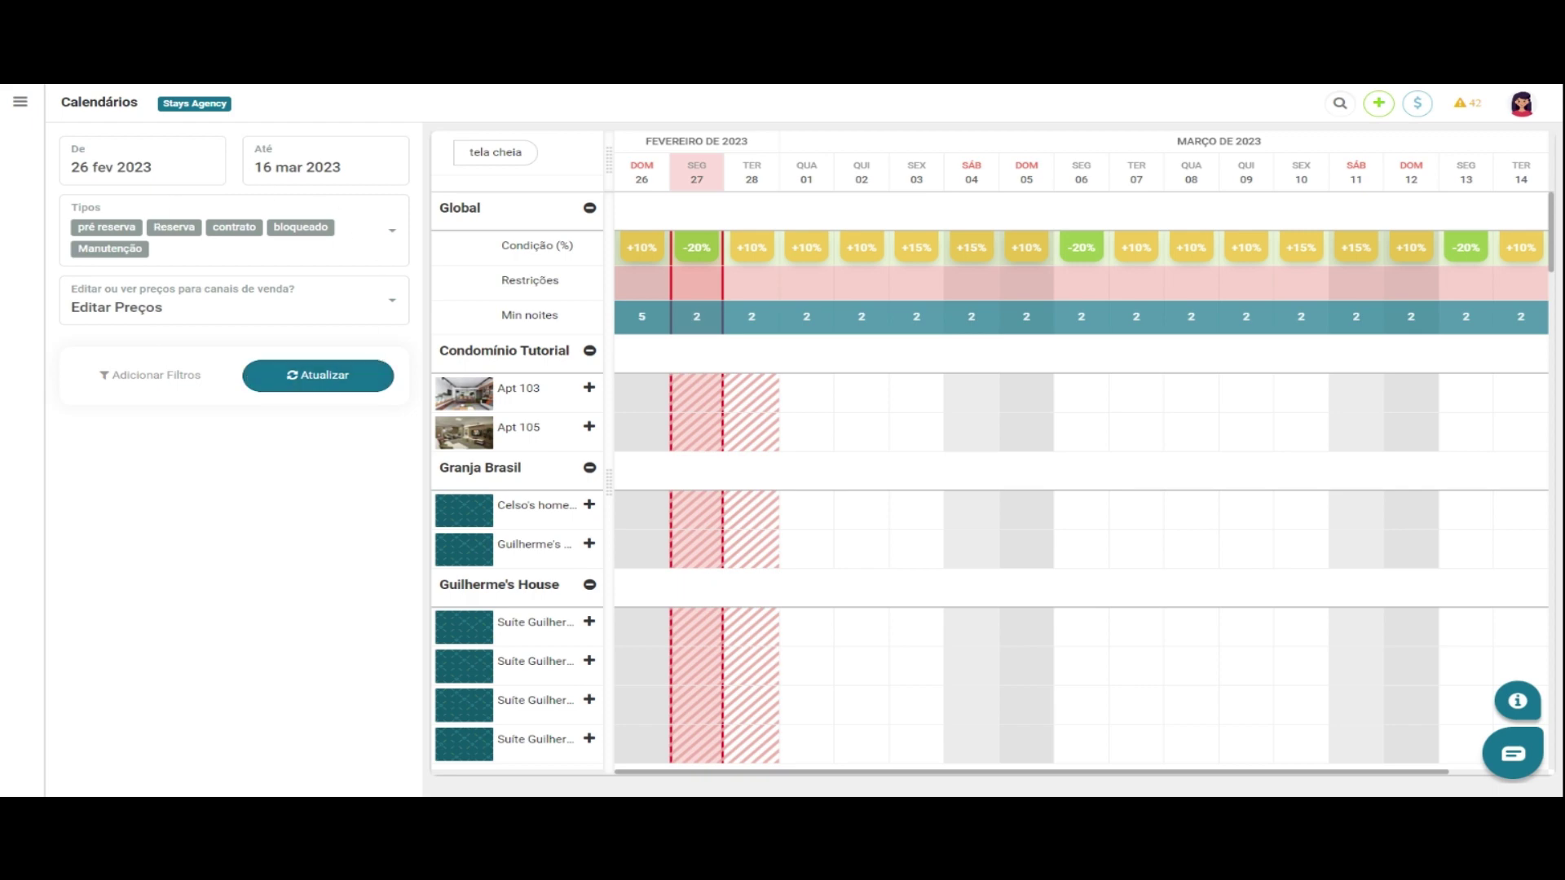
{"action": "left_click", "coordinate": [326, 167]}
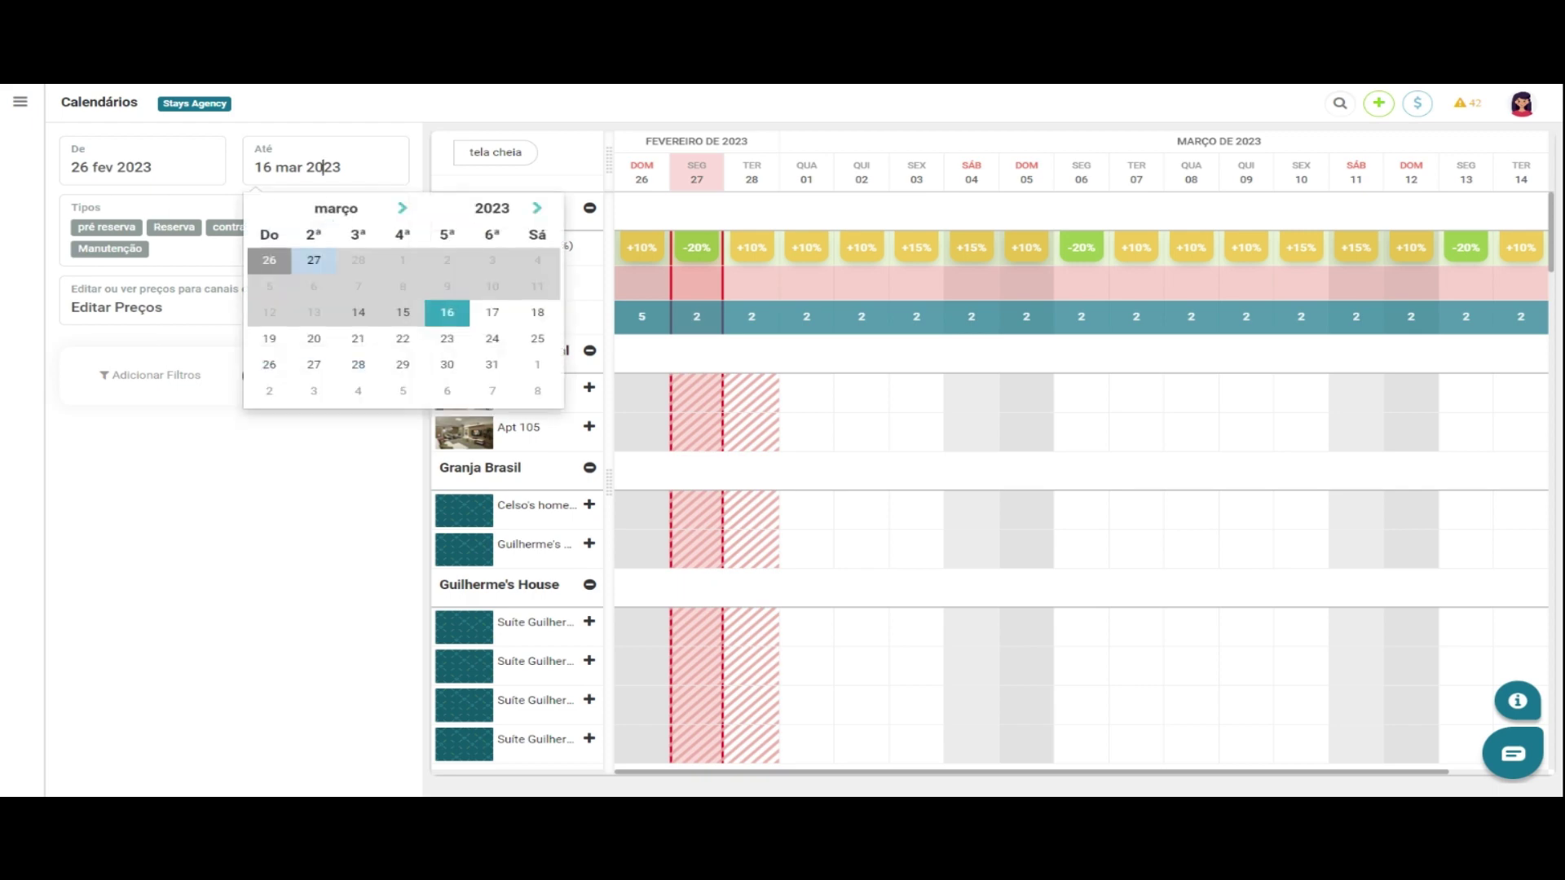
{"action": "left_click", "coordinate": [492, 365]}
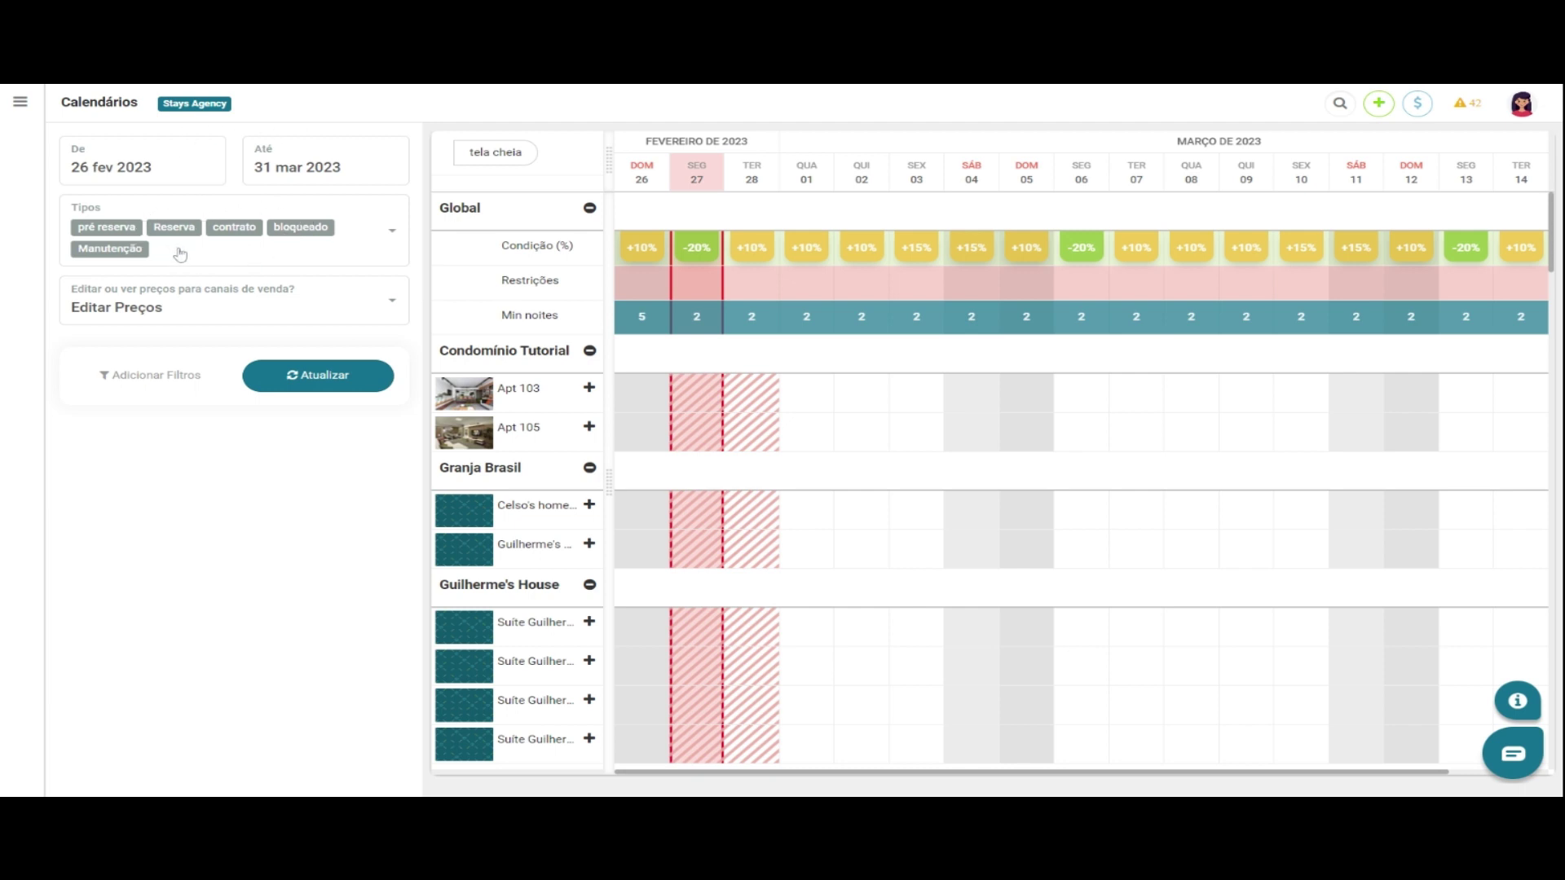
Choose Editar Preços as the calendar's price view and expand the rate rows of Apt 103.
{"action": "left_click", "coordinate": [184, 314]}
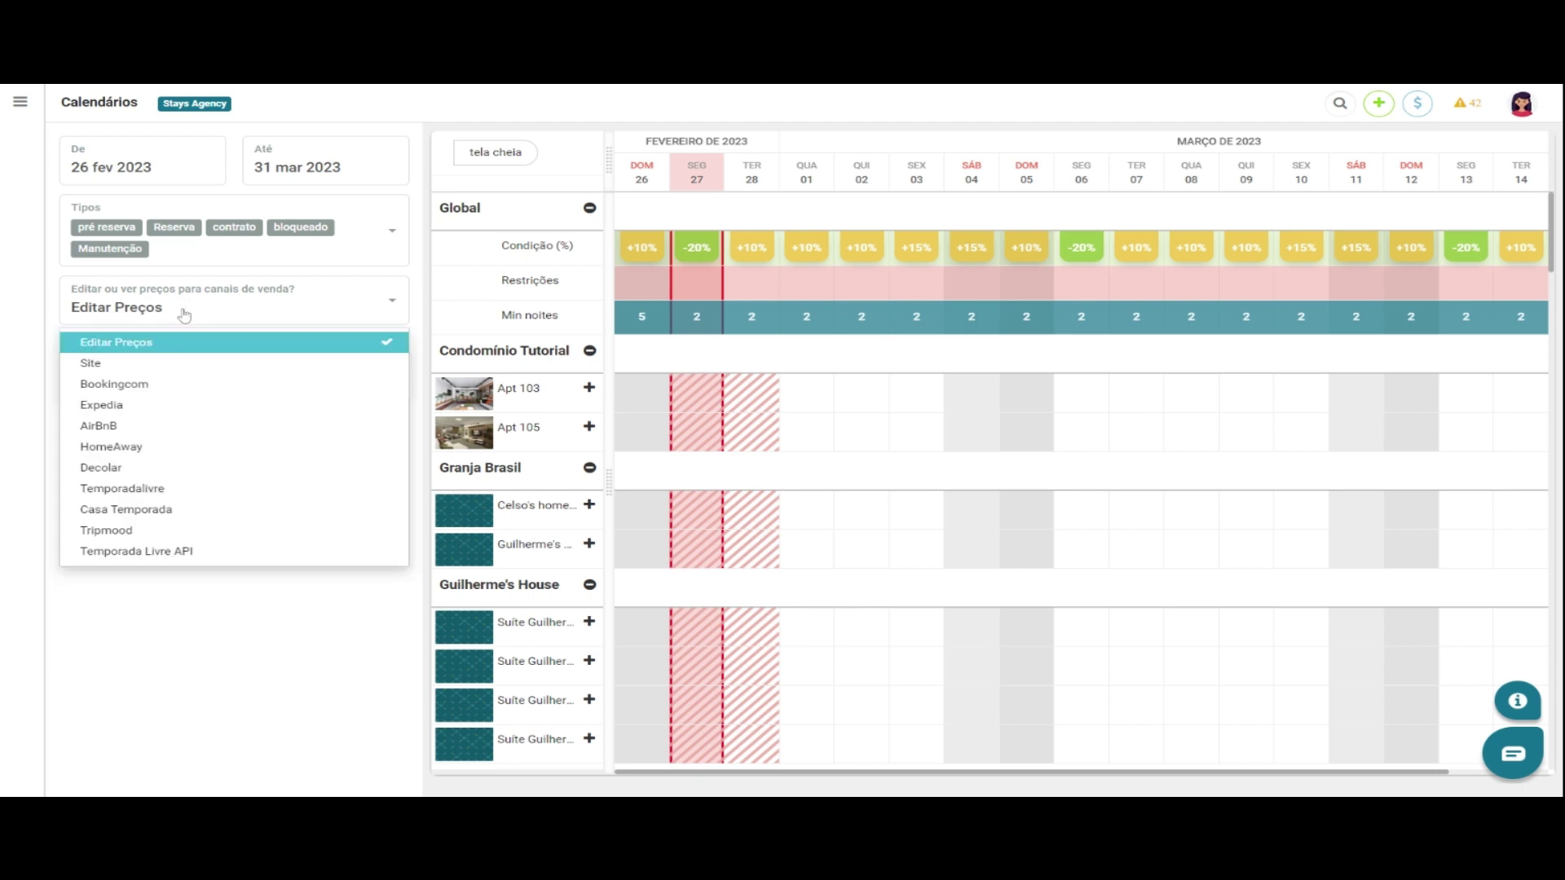
{"action": "left_click", "coordinate": [137, 349]}
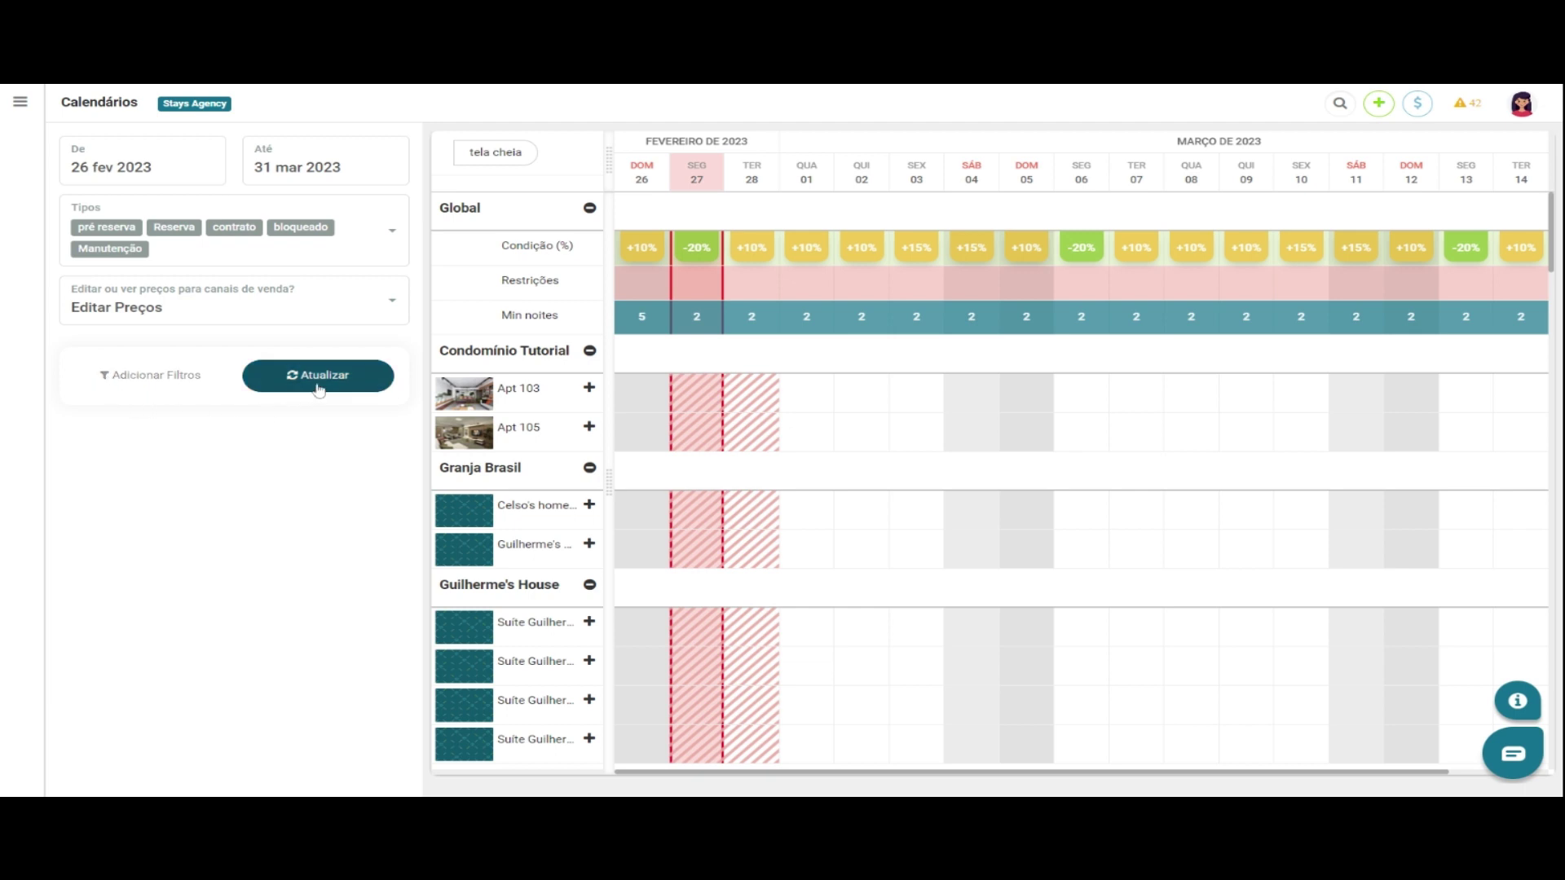
{"action": "left_click", "coordinate": [590, 389]}
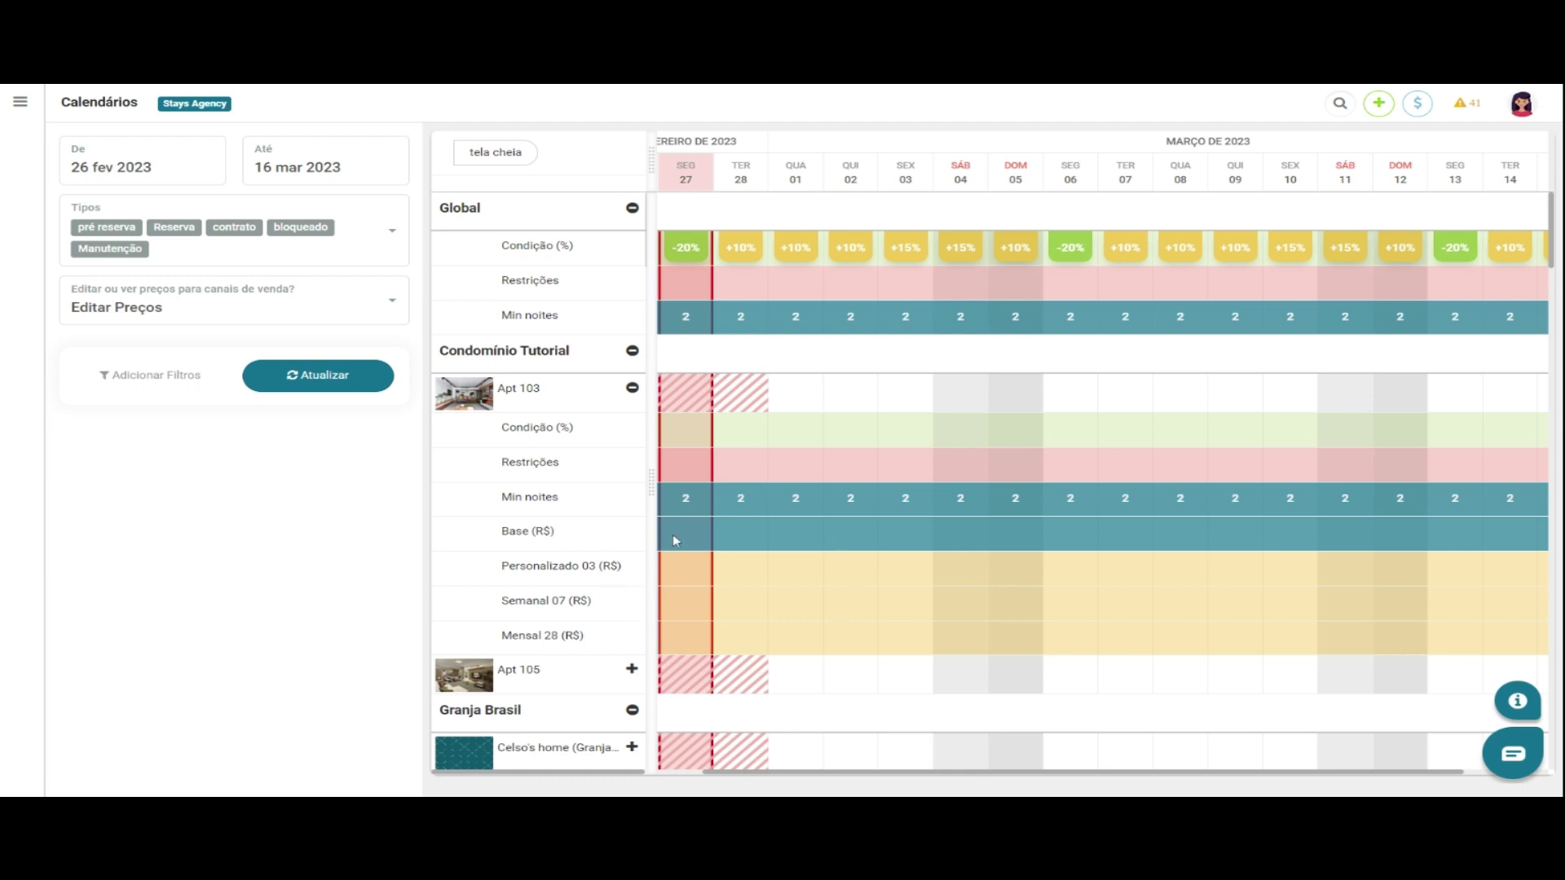
{"action": "left_click_drag", "start_coordinate": [674, 540], "coordinate": [955, 539]}
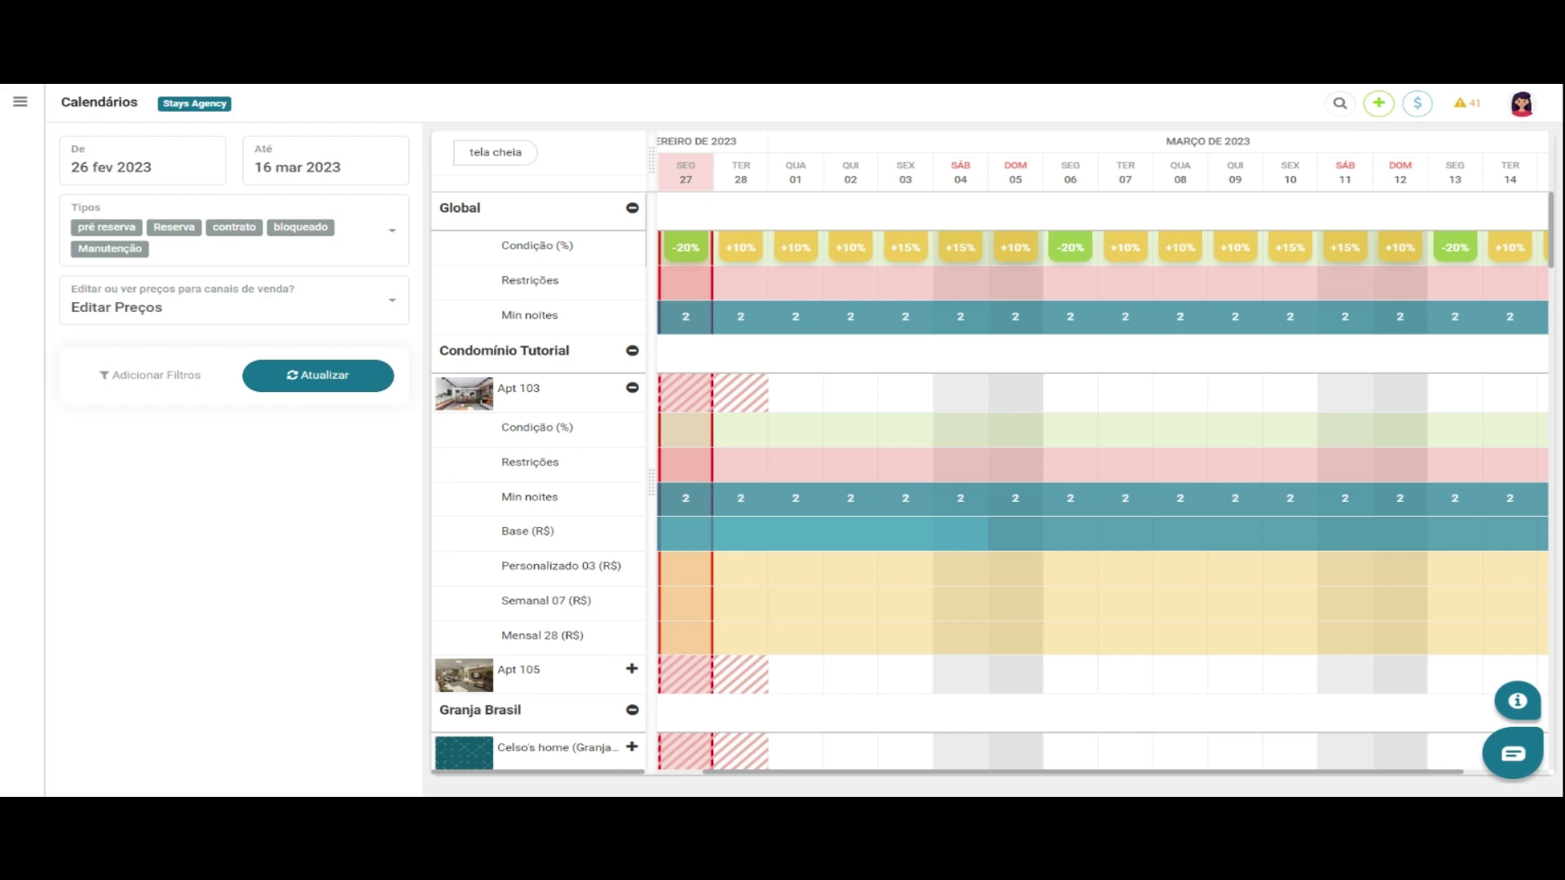
{"action": "left_click_drag", "start_coordinate": [956, 539], "coordinate": [953, 538]}
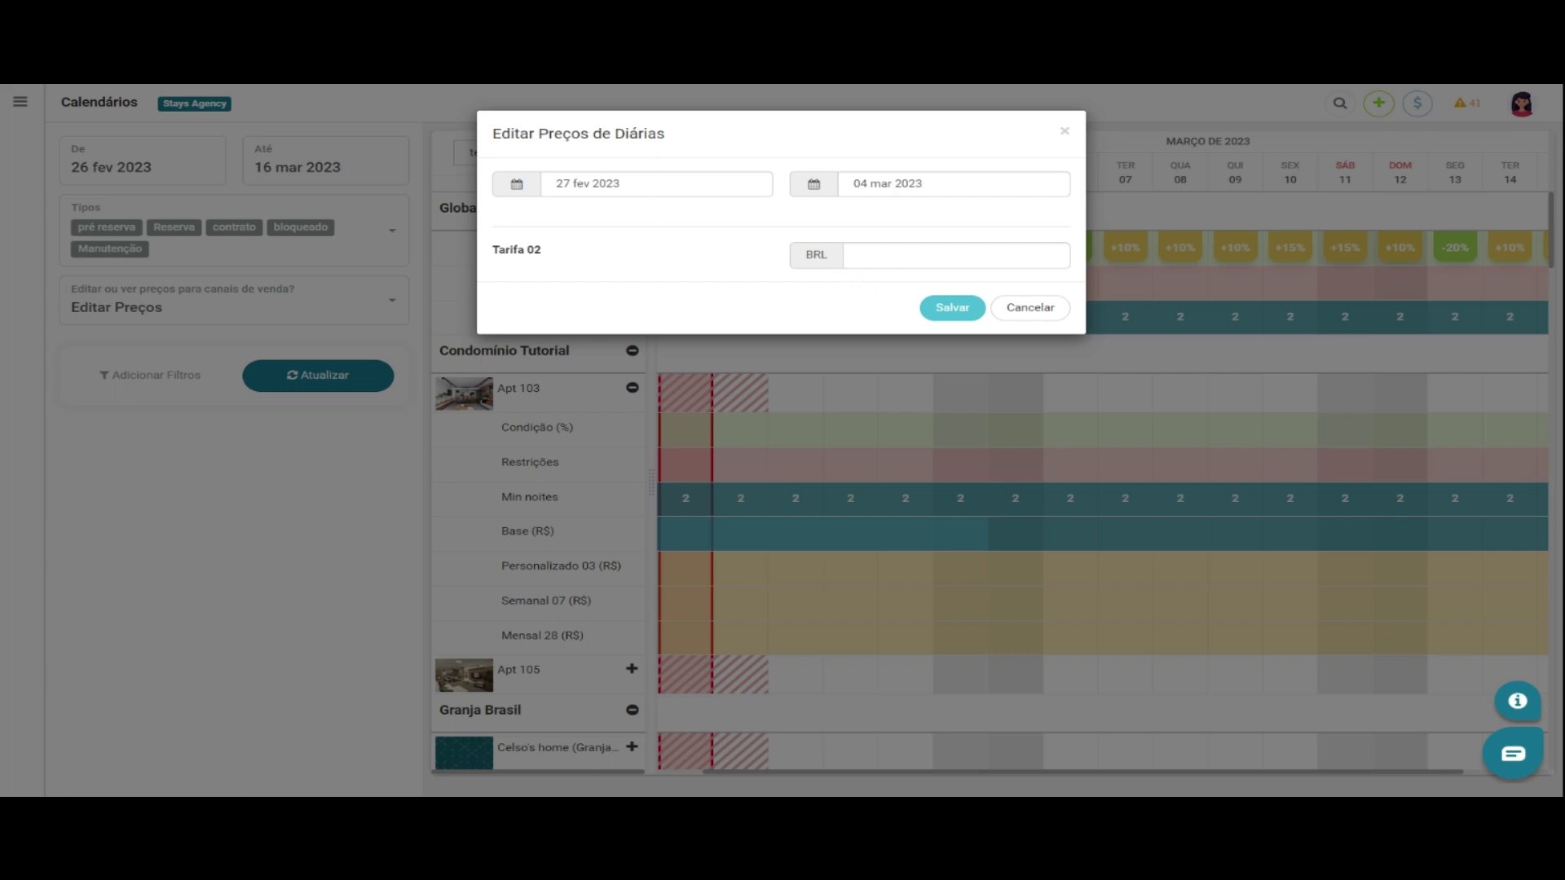
{"action": "key", "text": "Escape"}
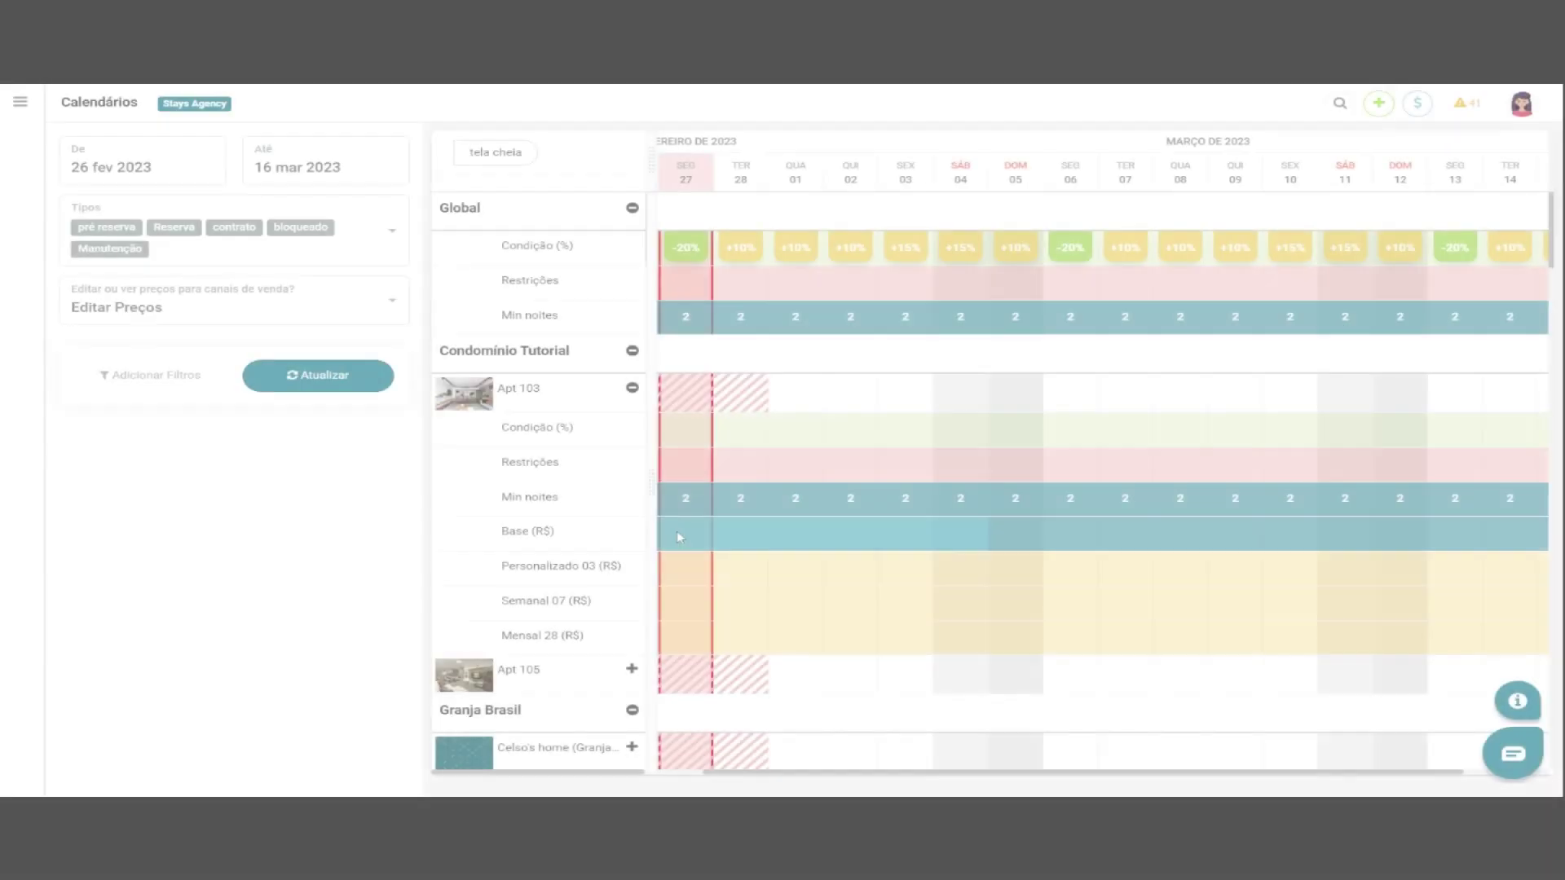
Set the base nightly rate of Apt 103 to 250 BRL from 27 fev to 30 abr 2023 and save it.
{"action": "left_click", "coordinate": [682, 535]}
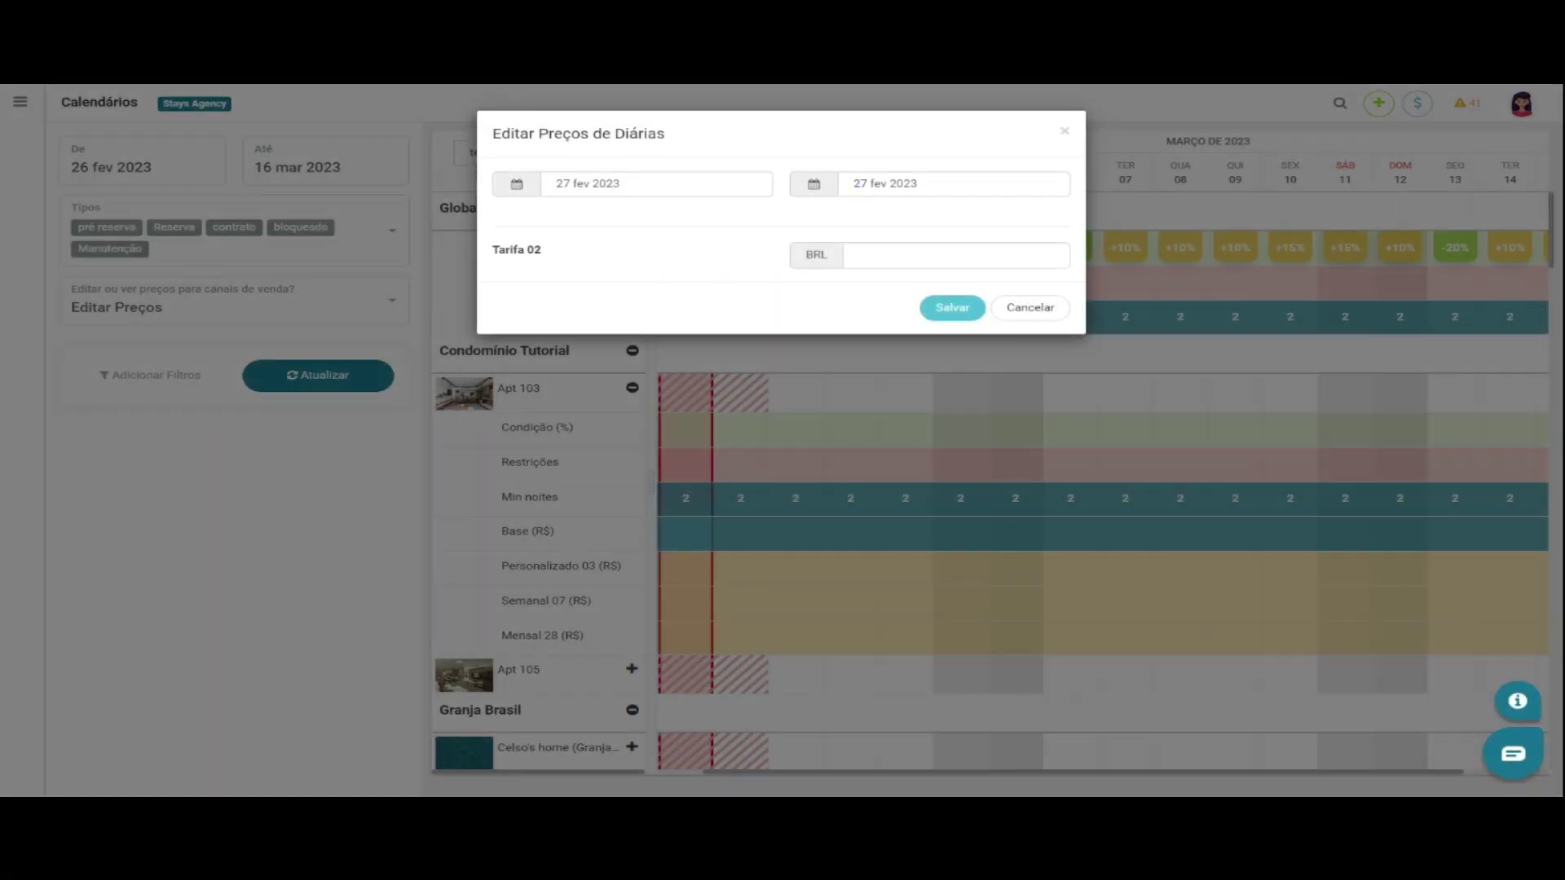
{"action": "left_click", "coordinate": [873, 183]}
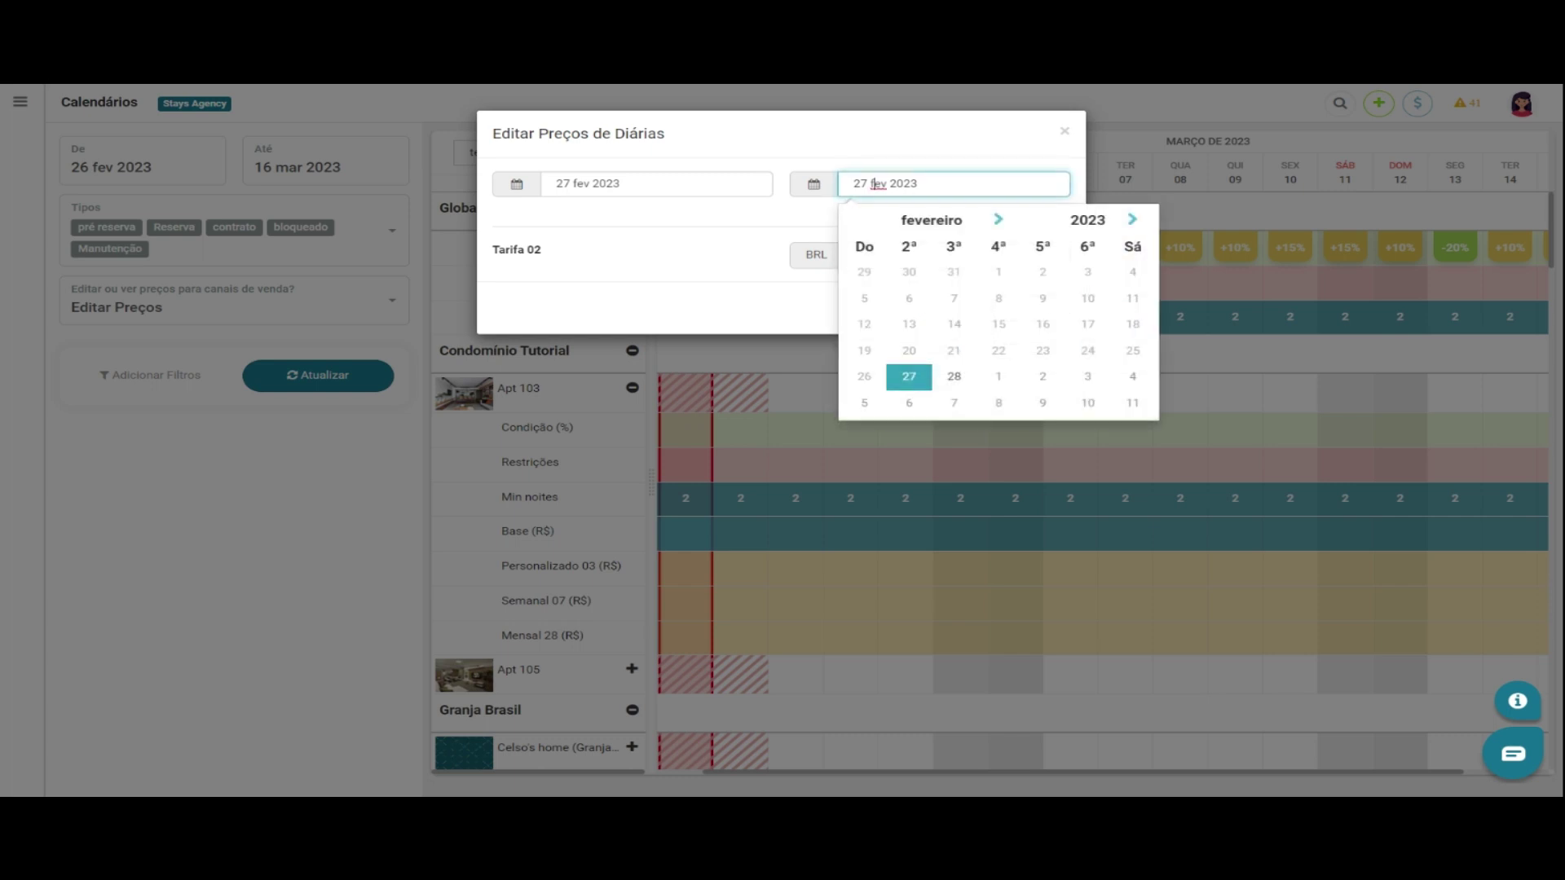
{"action": "left_click", "coordinate": [997, 219]}
{"action": "left_click", "coordinate": [997, 221]}
{"action": "left_click", "coordinate": [864, 403]}
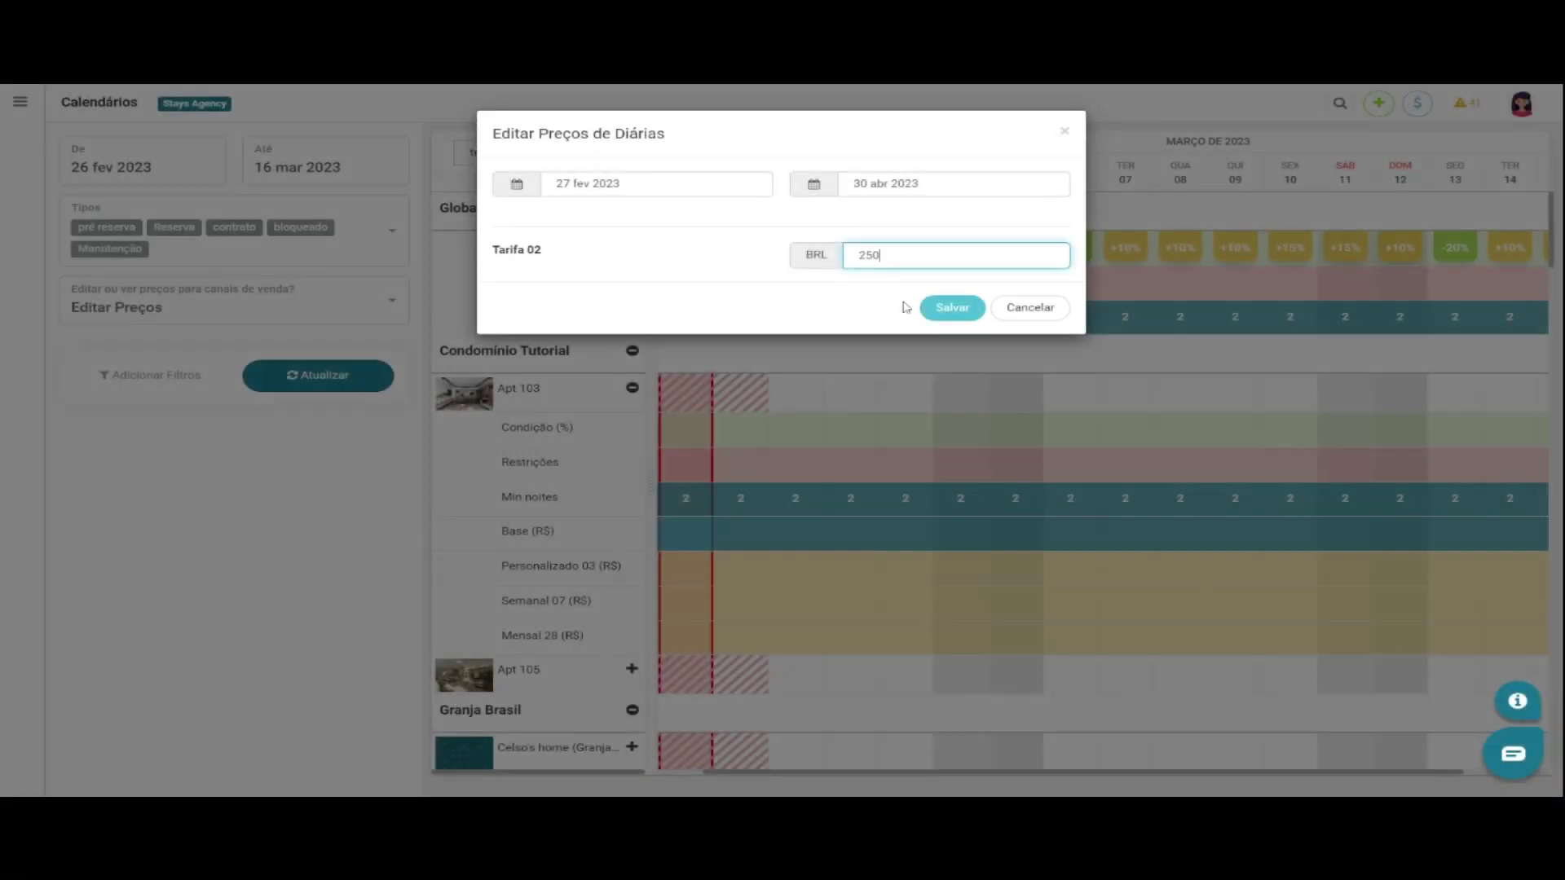
{"action": "left_click", "coordinate": [867, 308]}
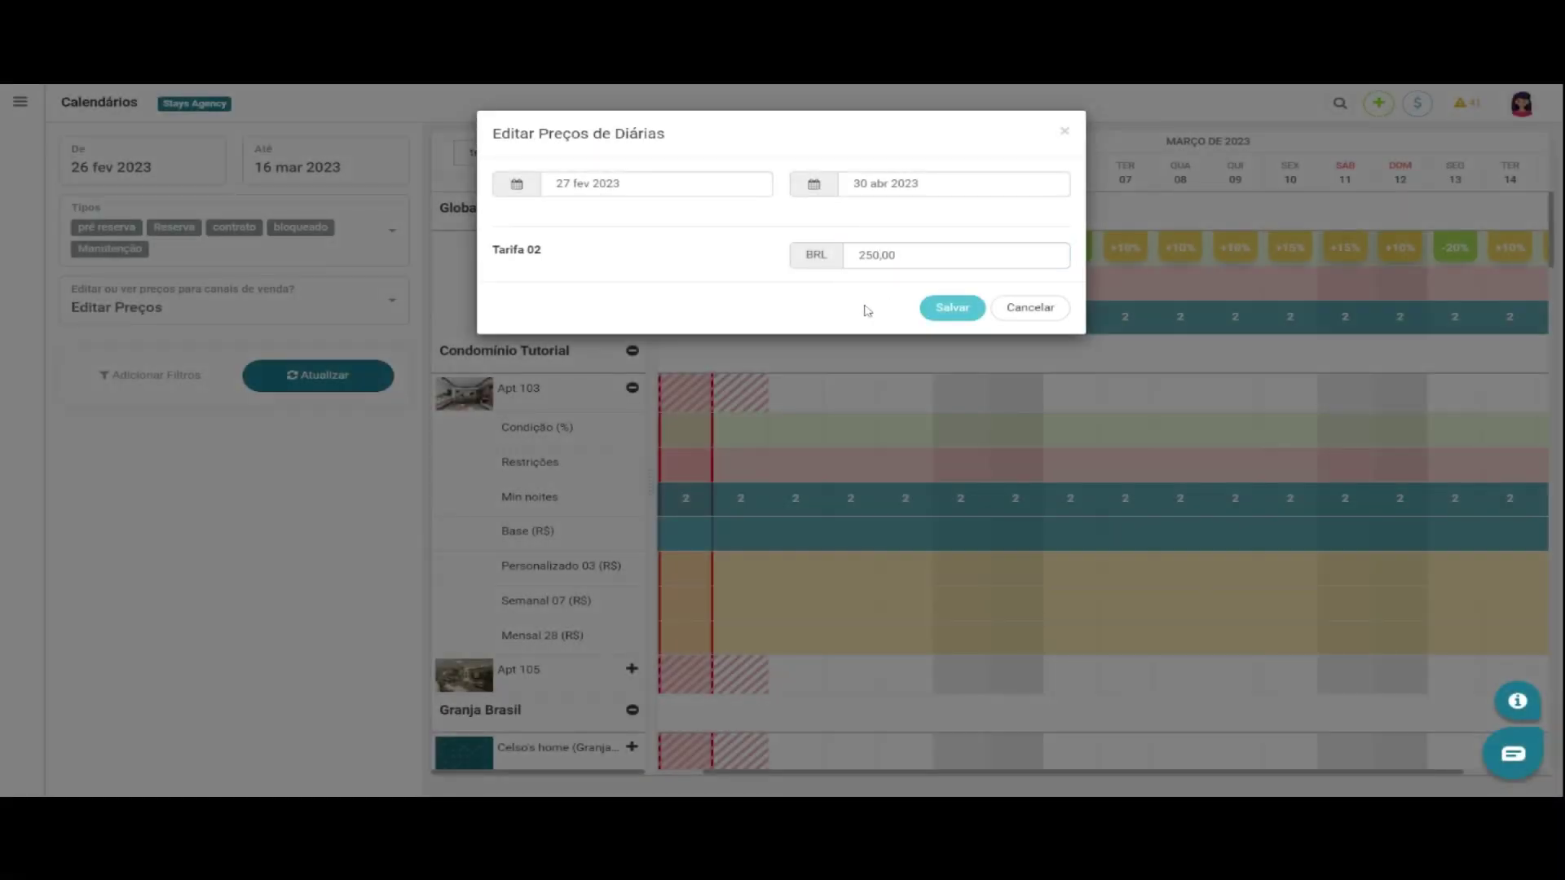
{"action": "left_click", "coordinate": [973, 312]}
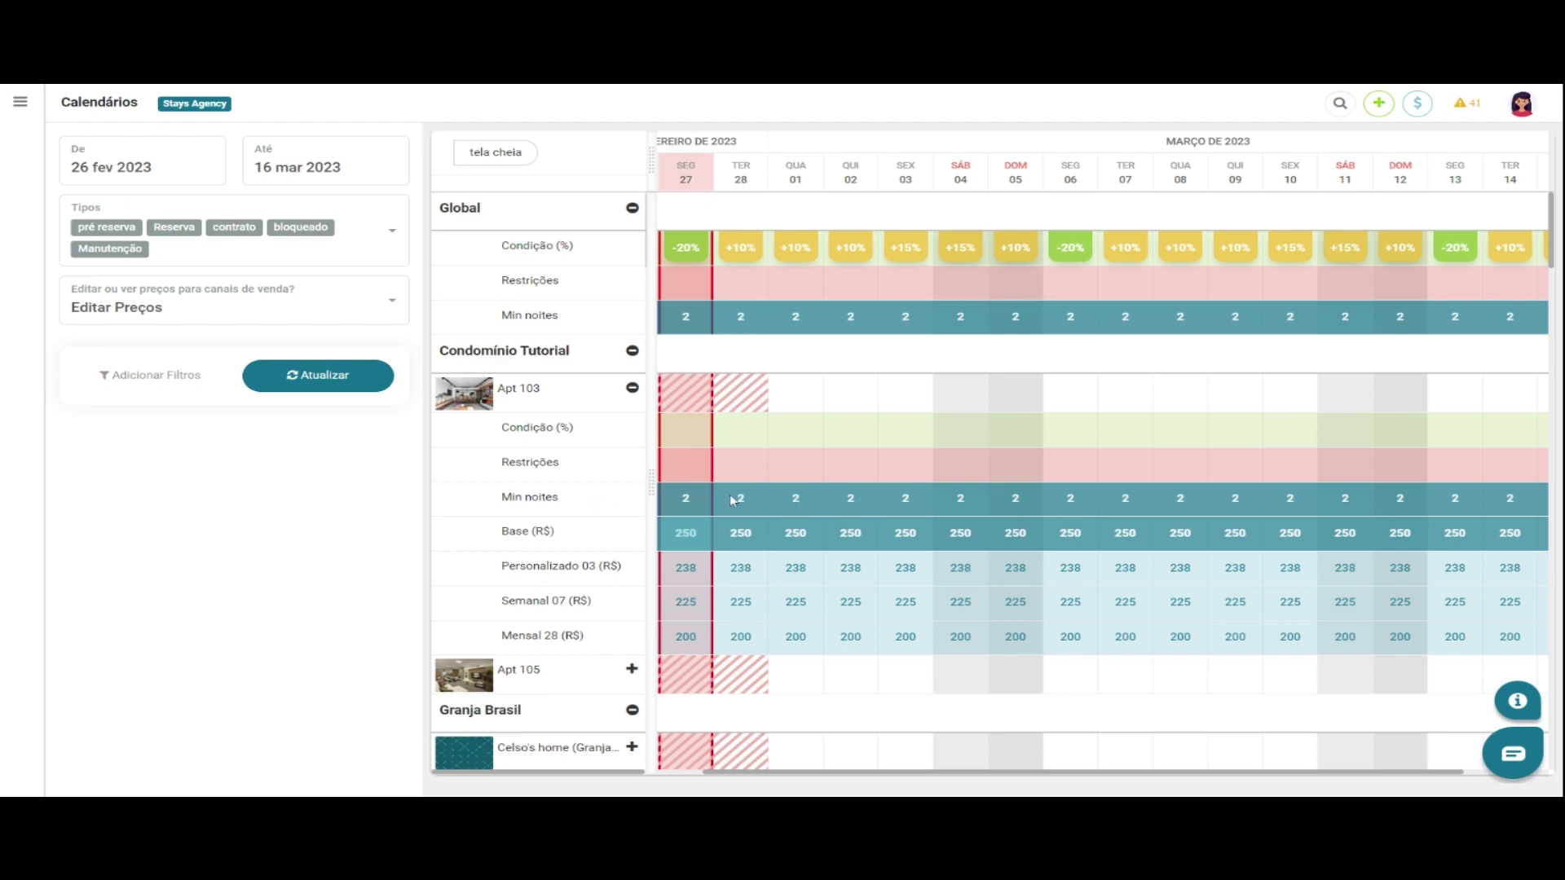
Try to set the minimum stay of Apt 103 to 5 nights from 28 fev to 04 mar 2023.
{"action": "left_click_drag", "start_coordinate": [733, 501], "coordinate": [963, 506]}
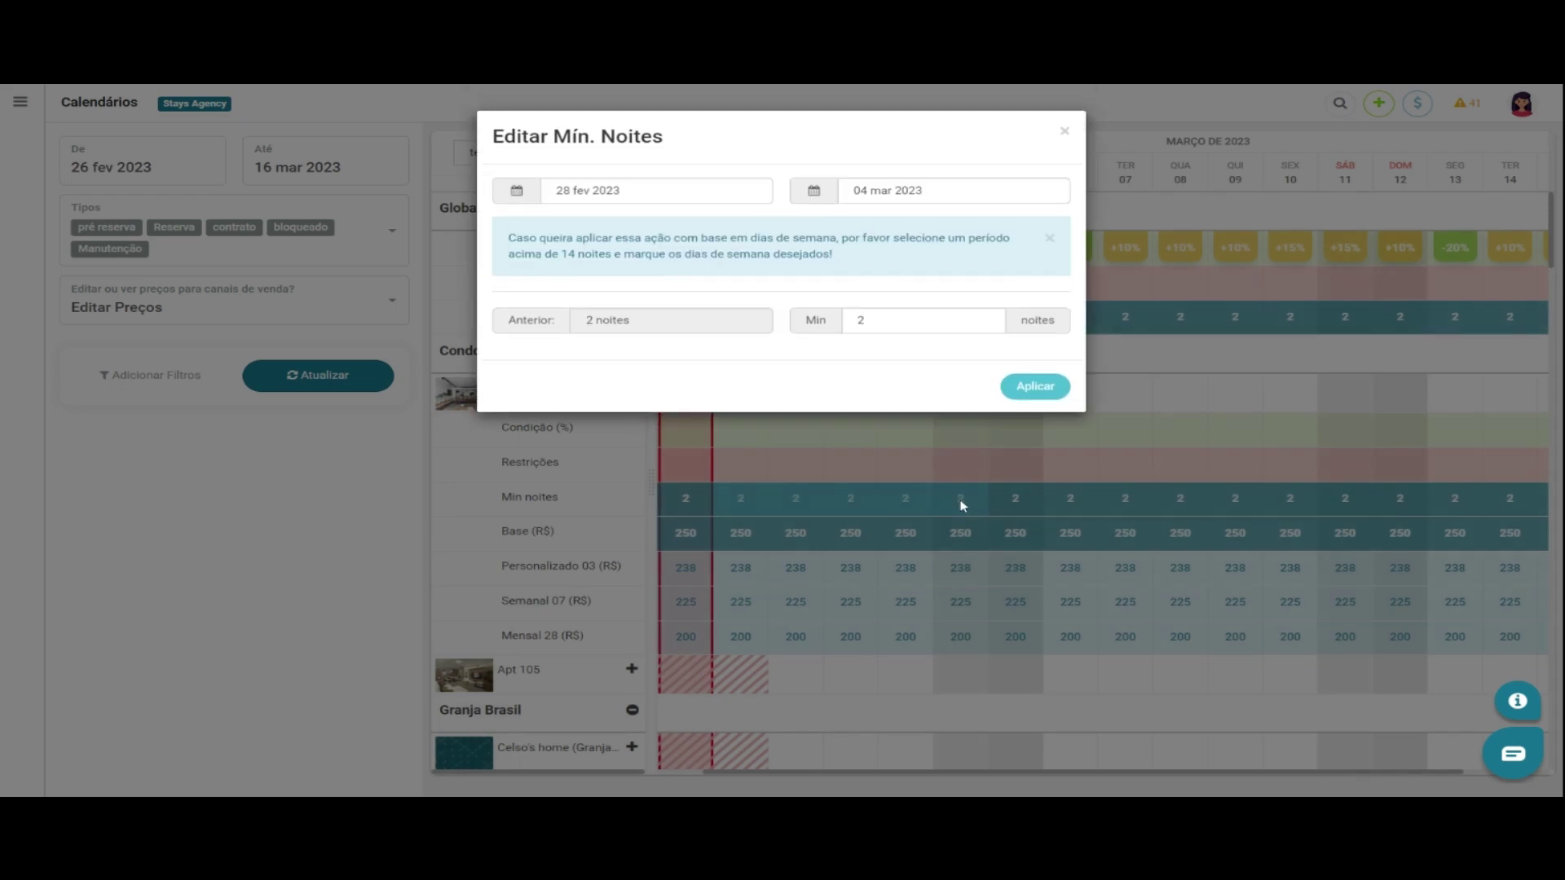
{"action": "key", "text": "BackSpace"}
{"action": "type", "text": "5"}
{"action": "left_click", "coordinate": [1024, 388]}
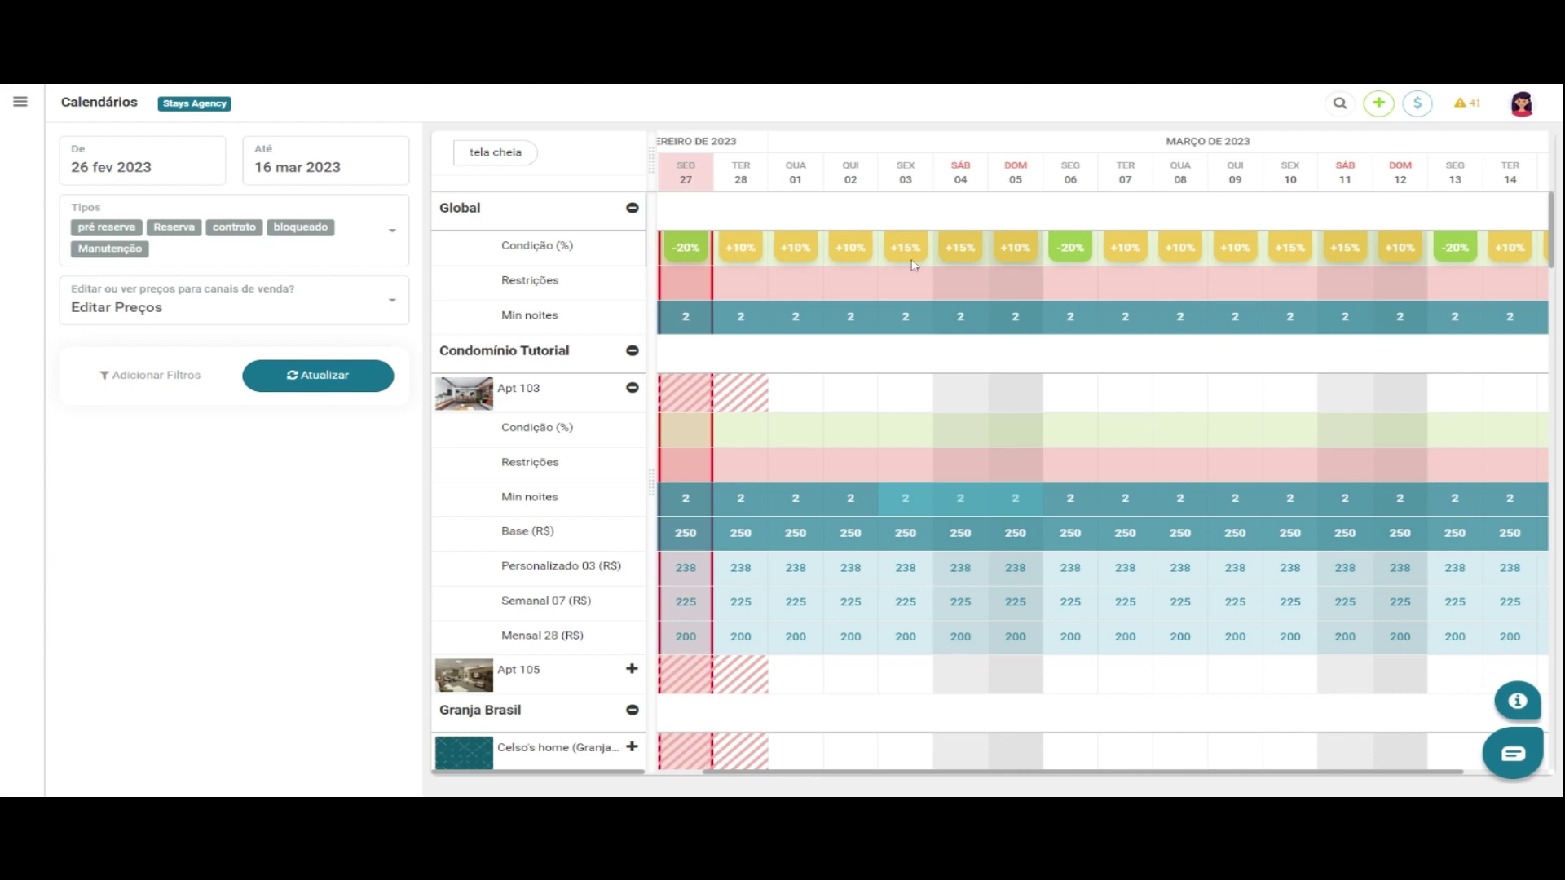
Set the minimum stay of Apt 103 to 4 nights on SEX, SÁB and DOM from 03 mar to 30 abr 2023.
{"action": "left_click", "coordinate": [897, 498]}
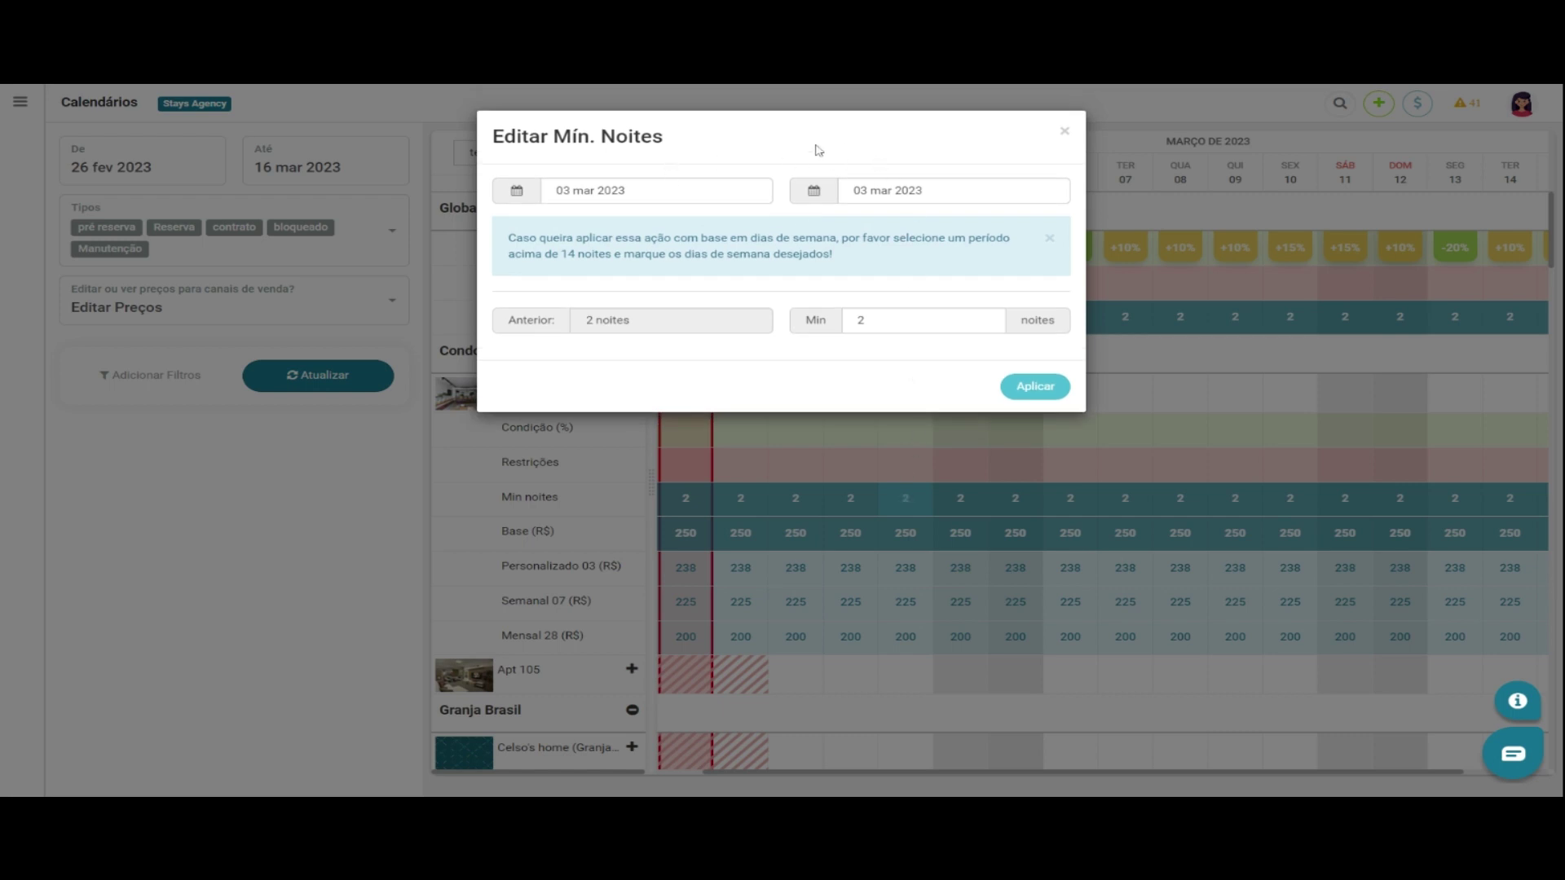
{"action": "left_click", "coordinate": [945, 190]}
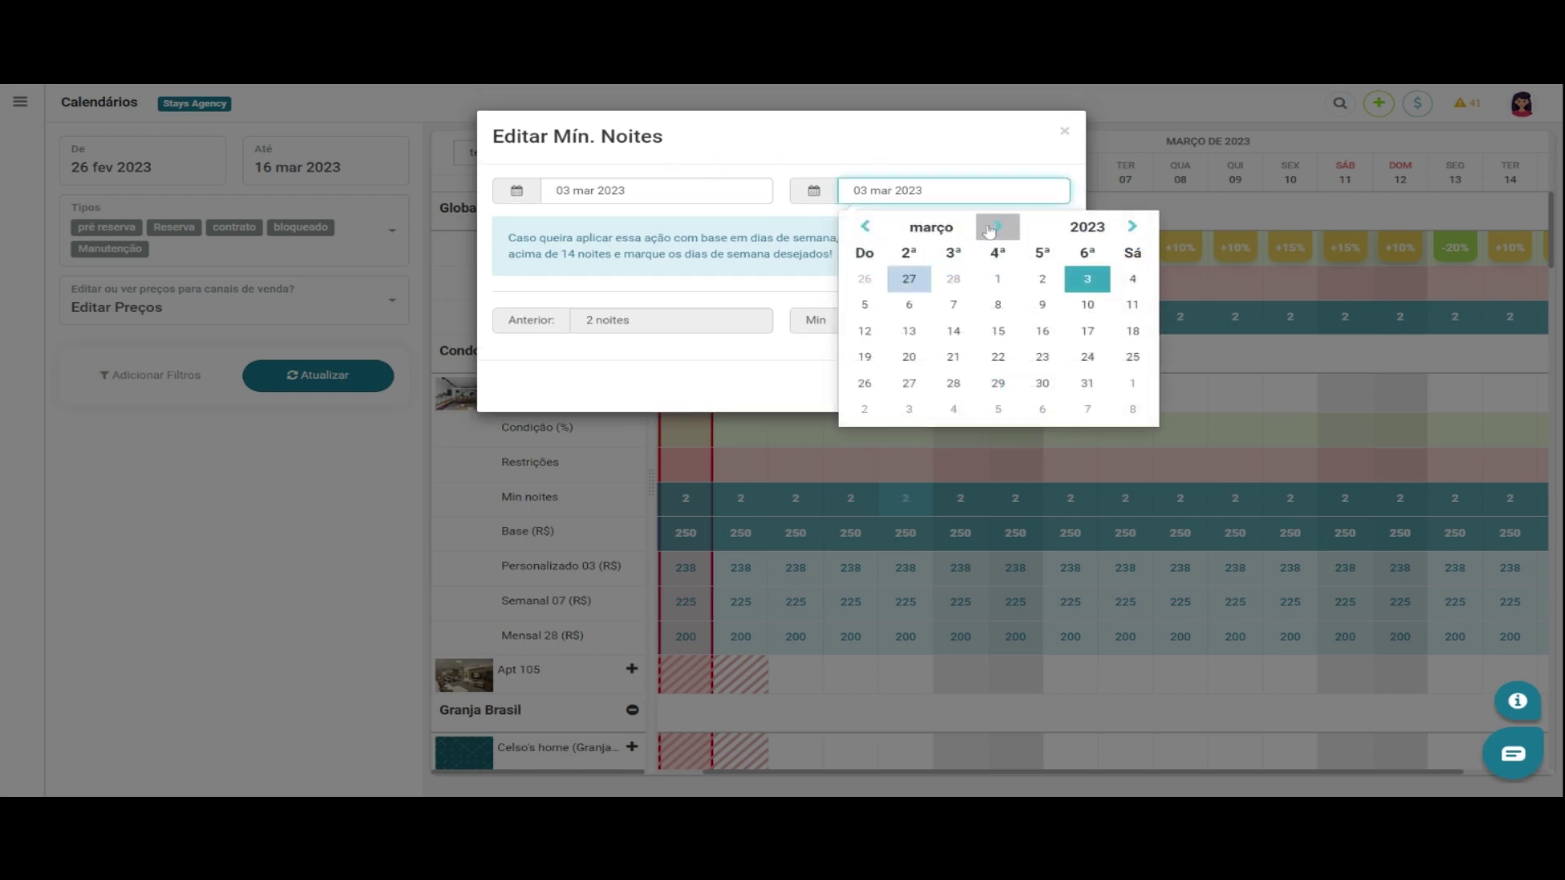
{"action": "left_click", "coordinate": [996, 229]}
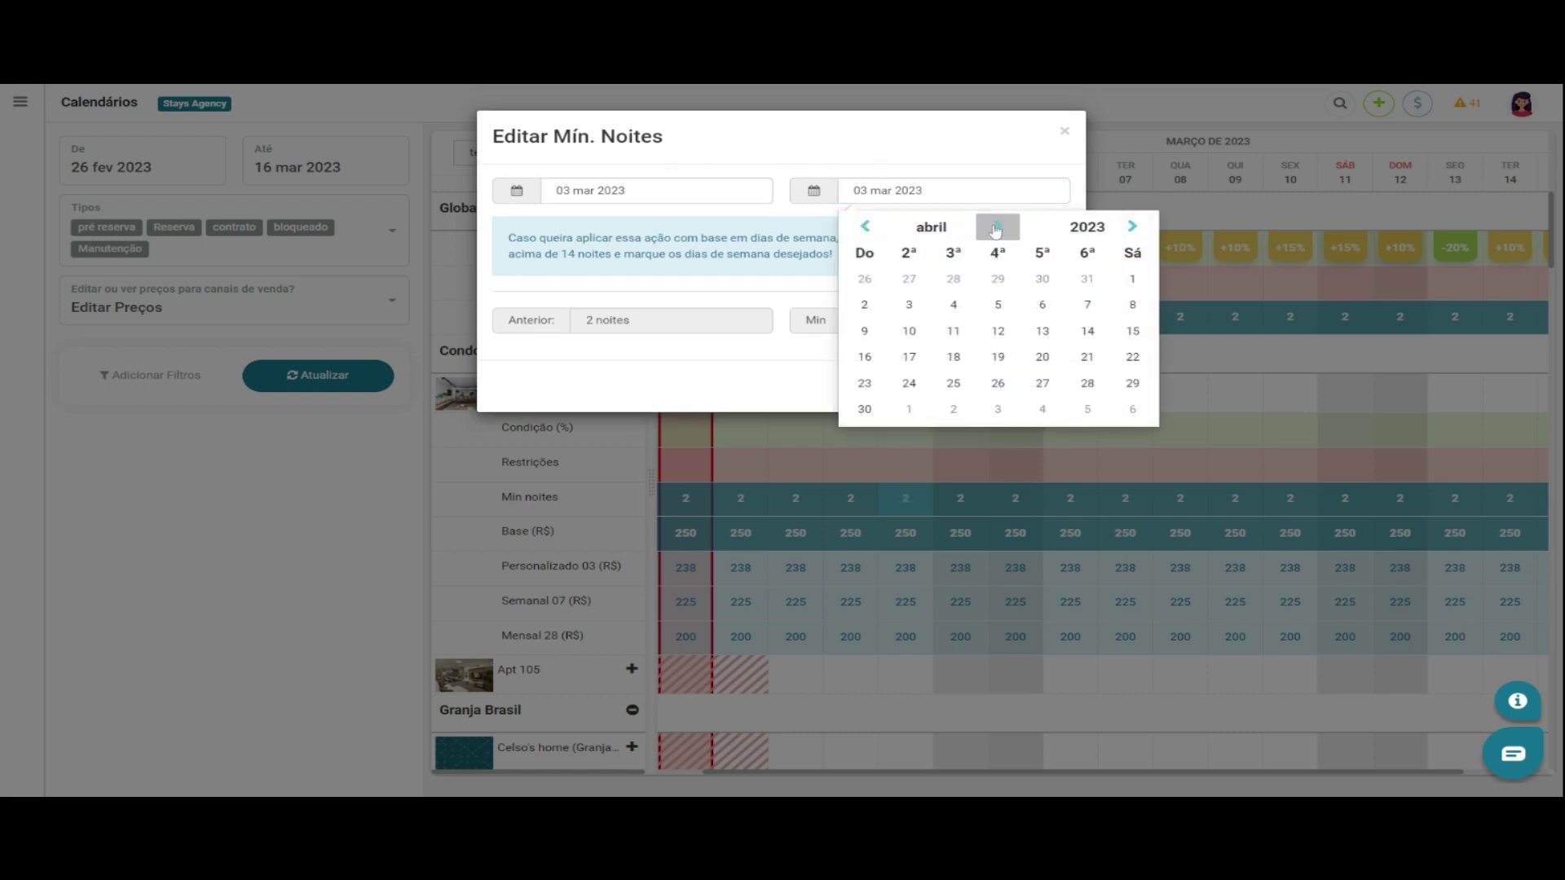
{"action": "left_click", "coordinate": [866, 409]}
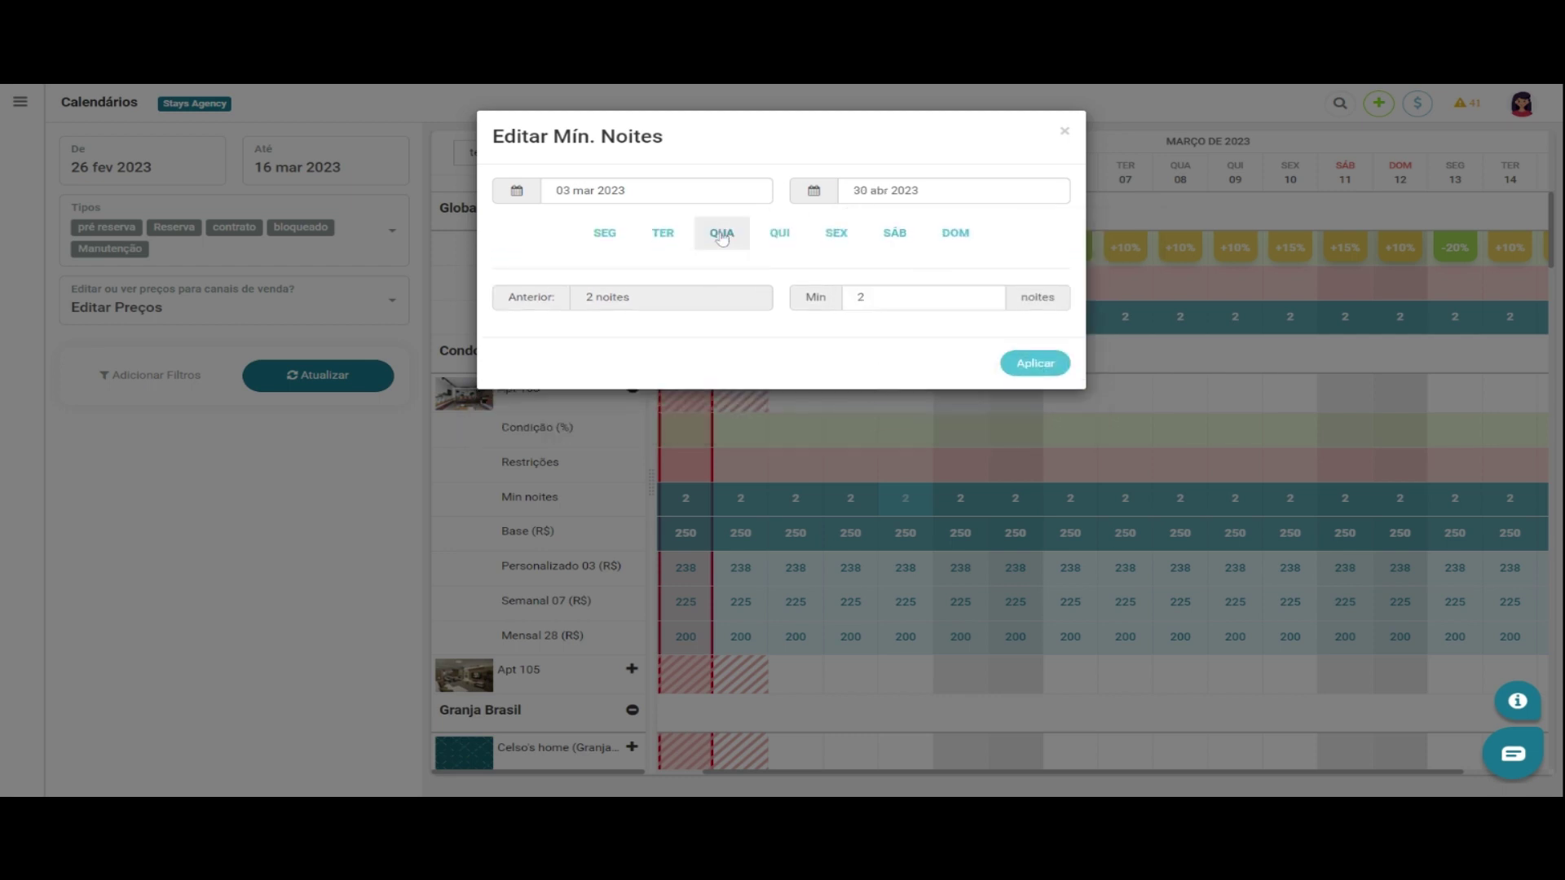
{"action": "left_click", "coordinate": [836, 237]}
{"action": "left_click", "coordinate": [897, 235]}
{"action": "left_click", "coordinate": [964, 236]}
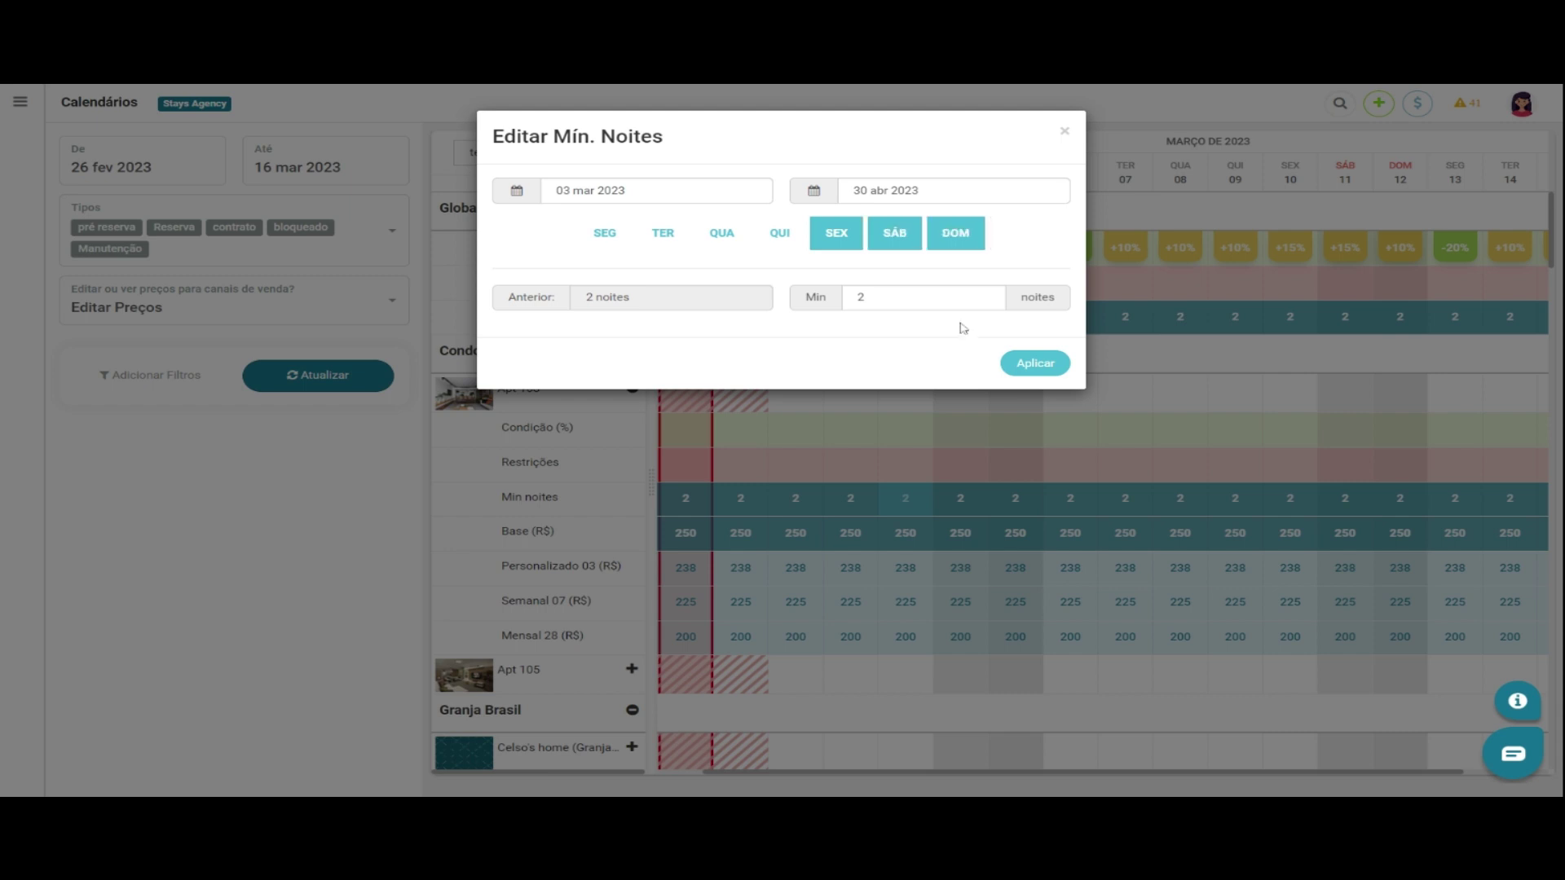
{"action": "double_click", "coordinate": [880, 297]}
{"action": "type", "text": "4"}
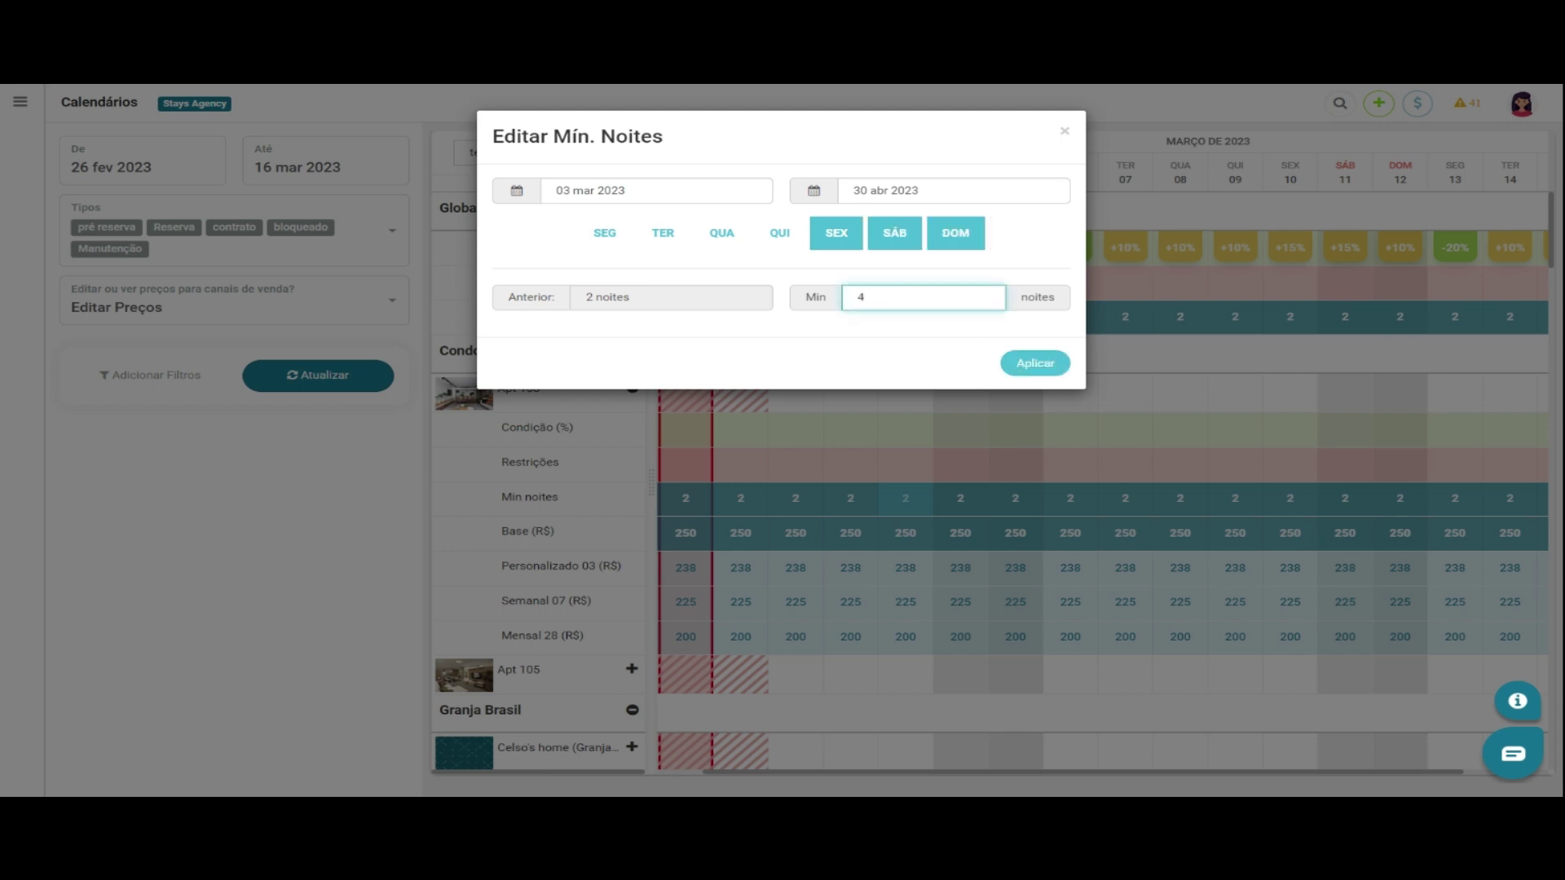
{"action": "left_click", "coordinate": [1028, 363]}
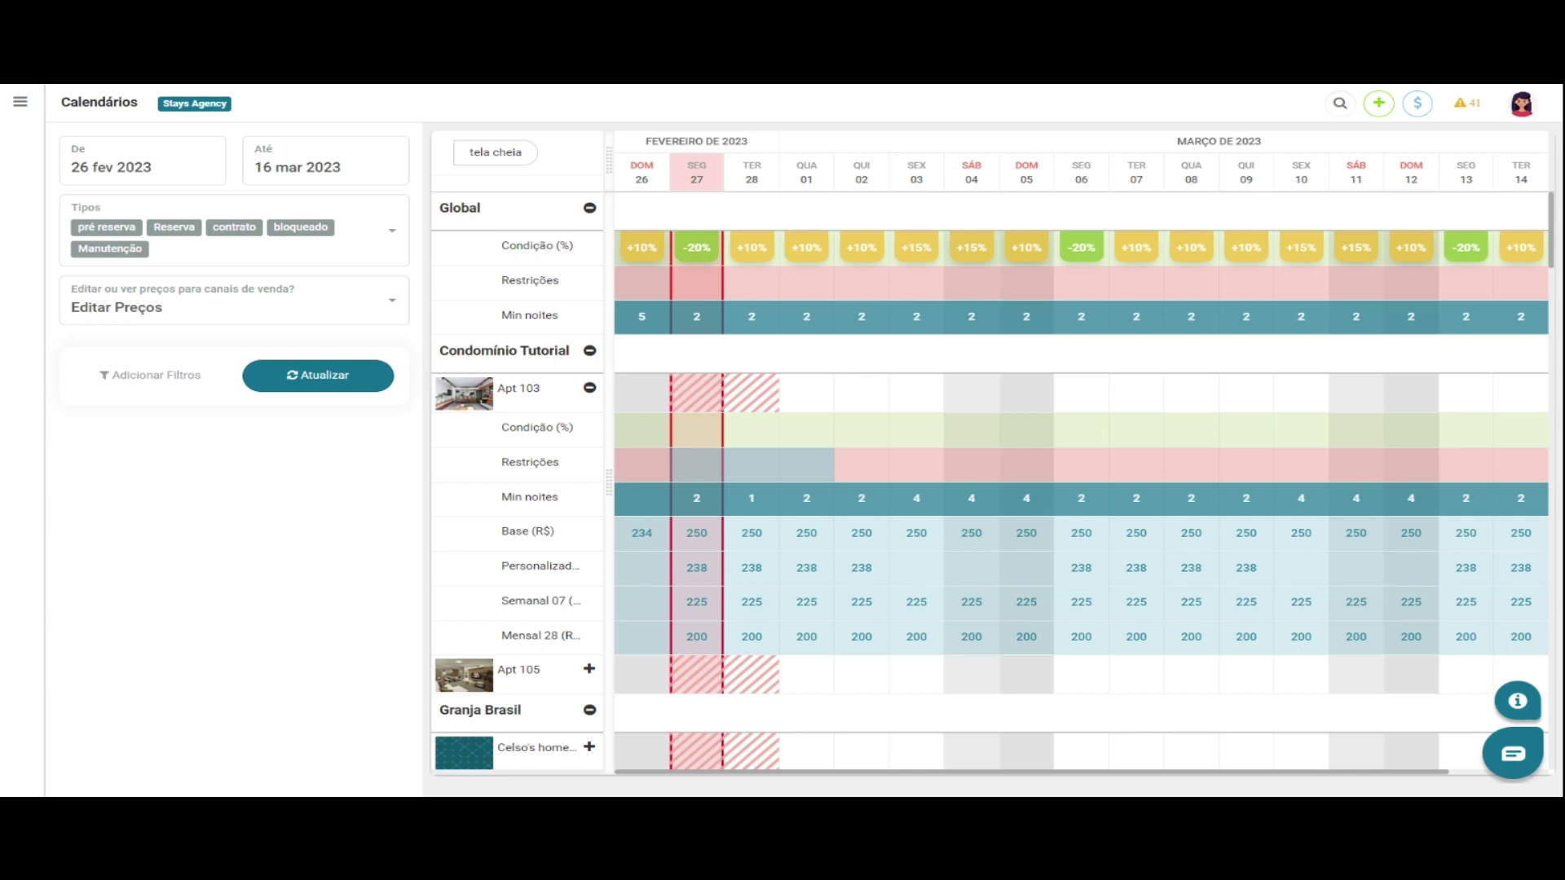
Restrict departures (Partida) for Apt 103 from 27 fev to 01 mar 2023 while keeping arrivals allowed.
{"action": "left_click", "coordinate": [695, 469]}
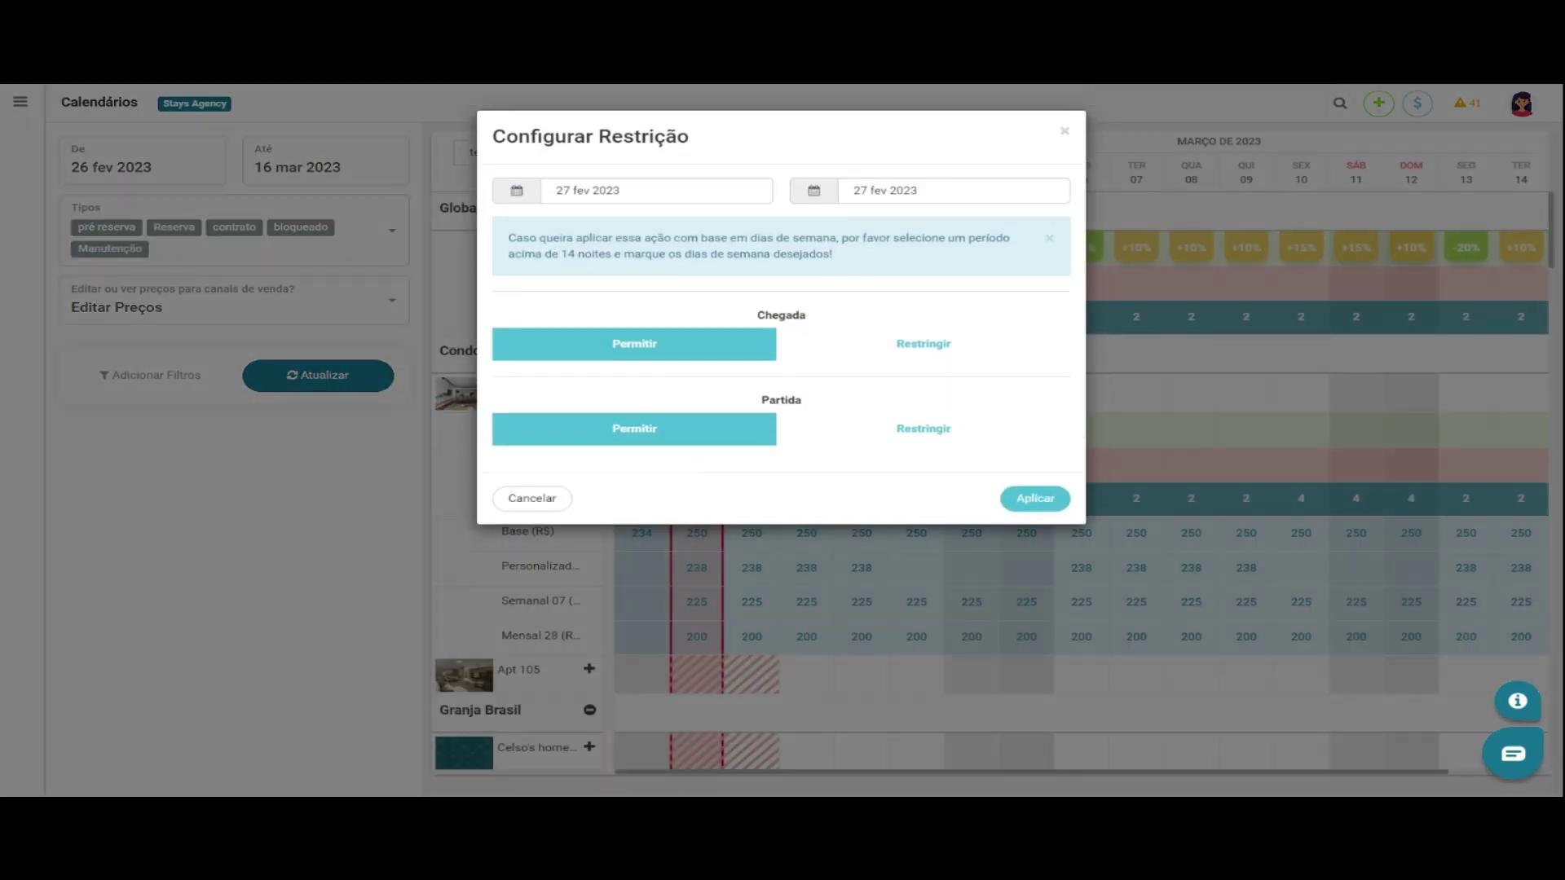
{"action": "left_click", "coordinate": [954, 190]}
{"action": "left_click", "coordinate": [999, 383]}
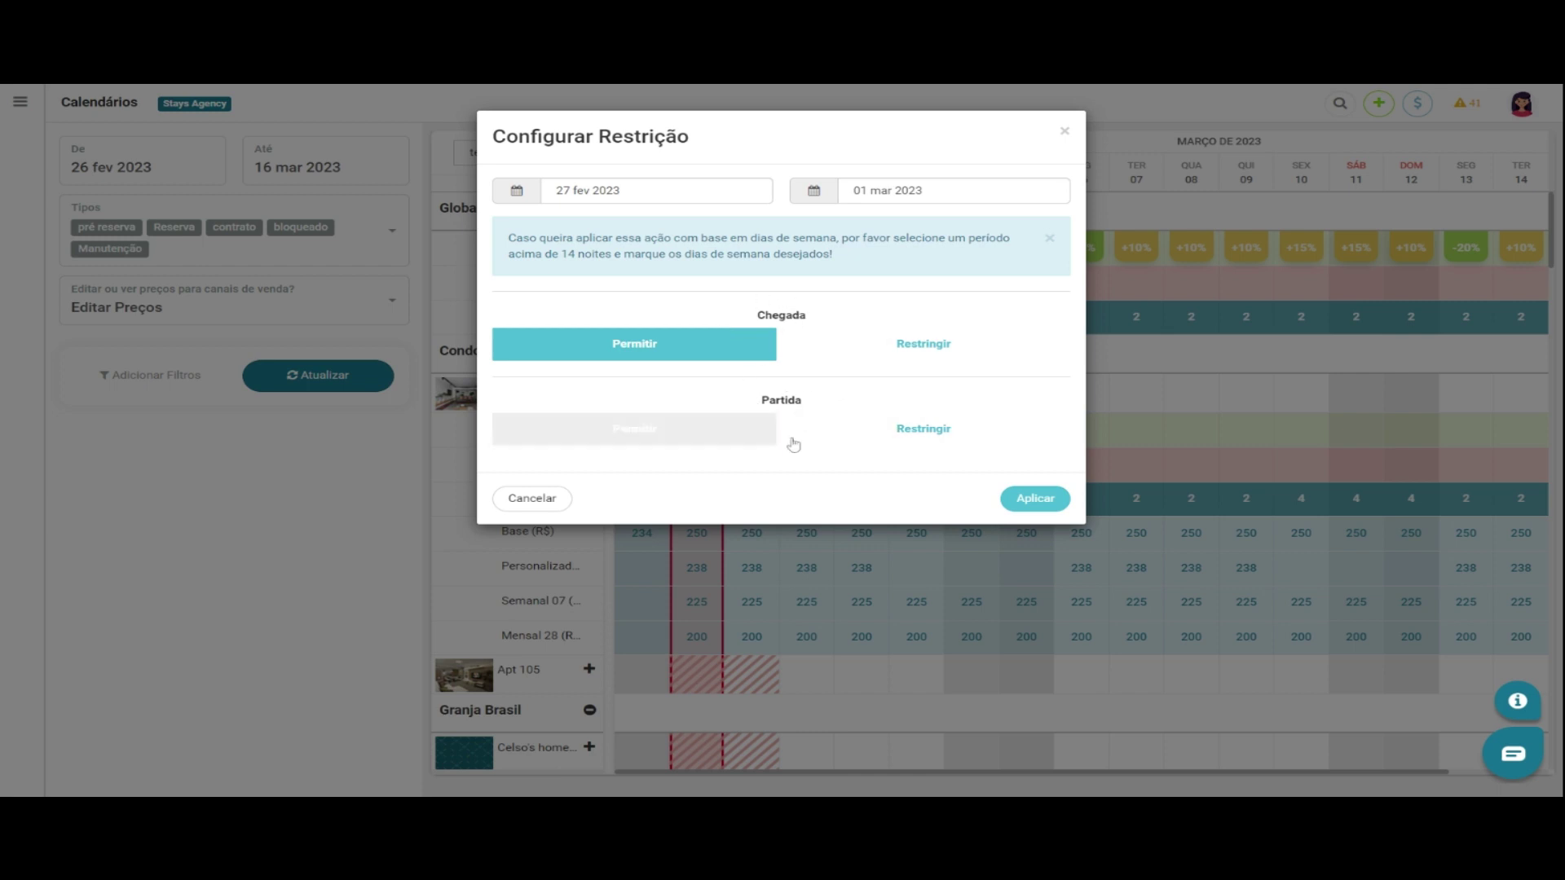
{"action": "left_click", "coordinate": [908, 432]}
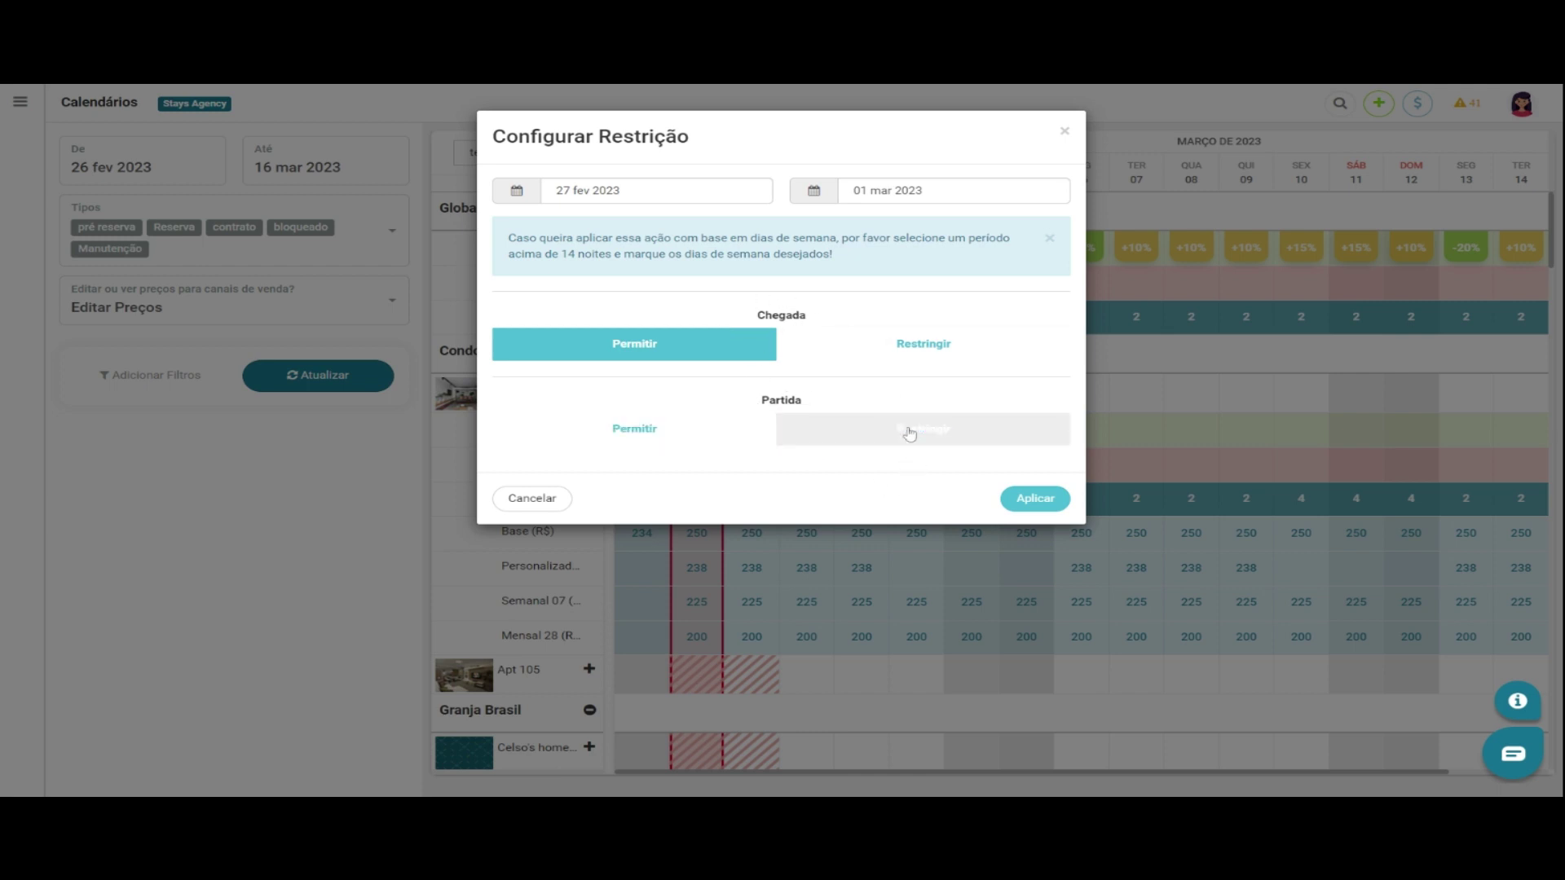
{"action": "left_click", "coordinate": [1050, 505]}
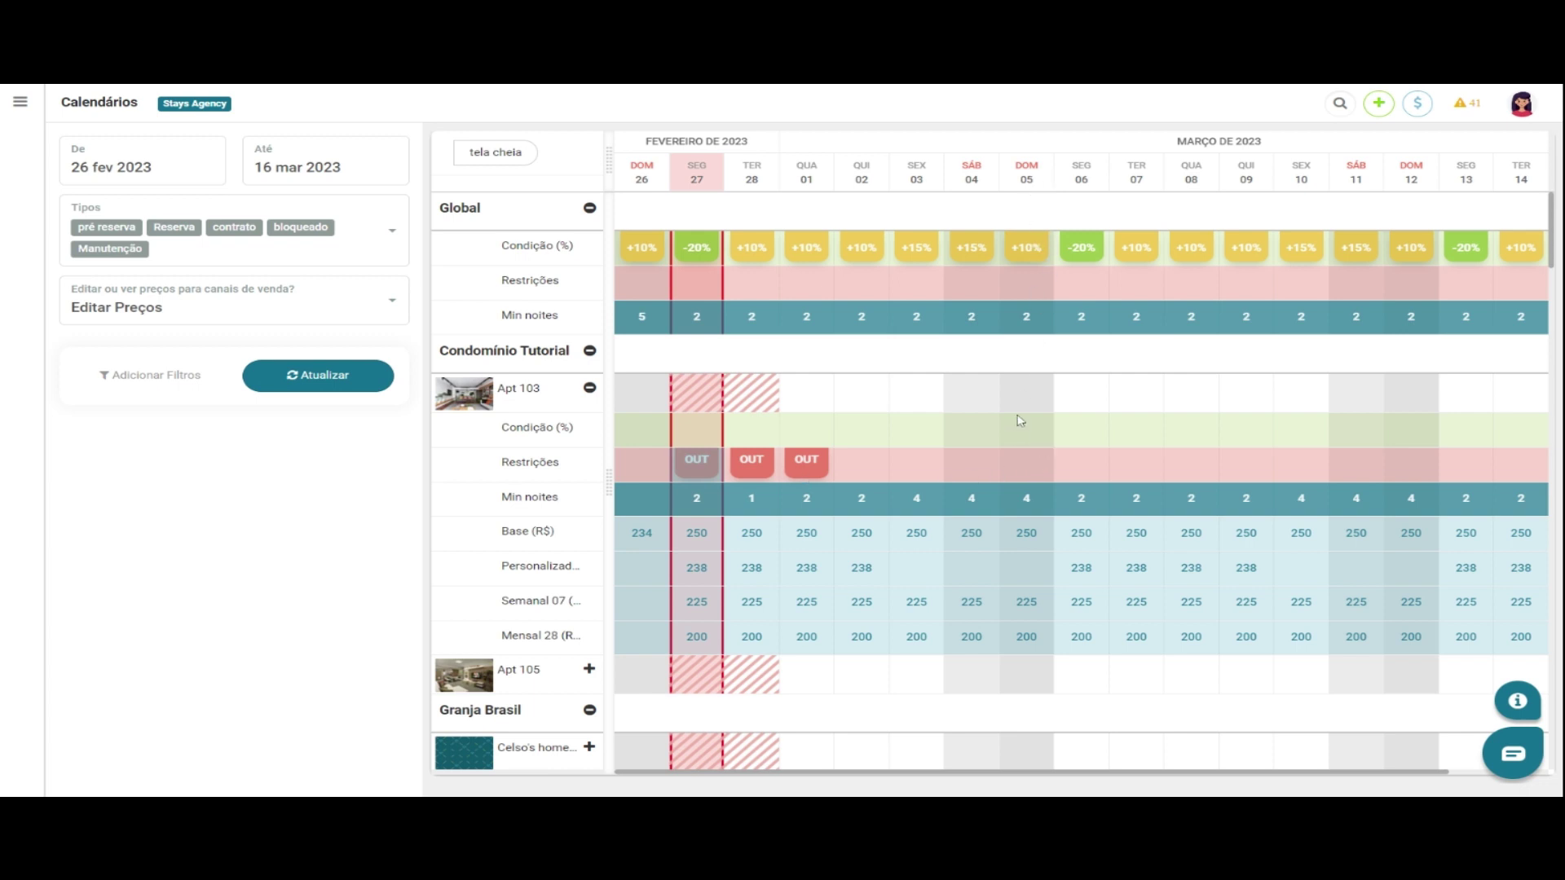
Restrict arrivals (Chegada) for Apt 103 on DOM from 05 mar to 31 mai 2023 while keeping departures allowed.
{"action": "left_click", "coordinate": [1025, 468]}
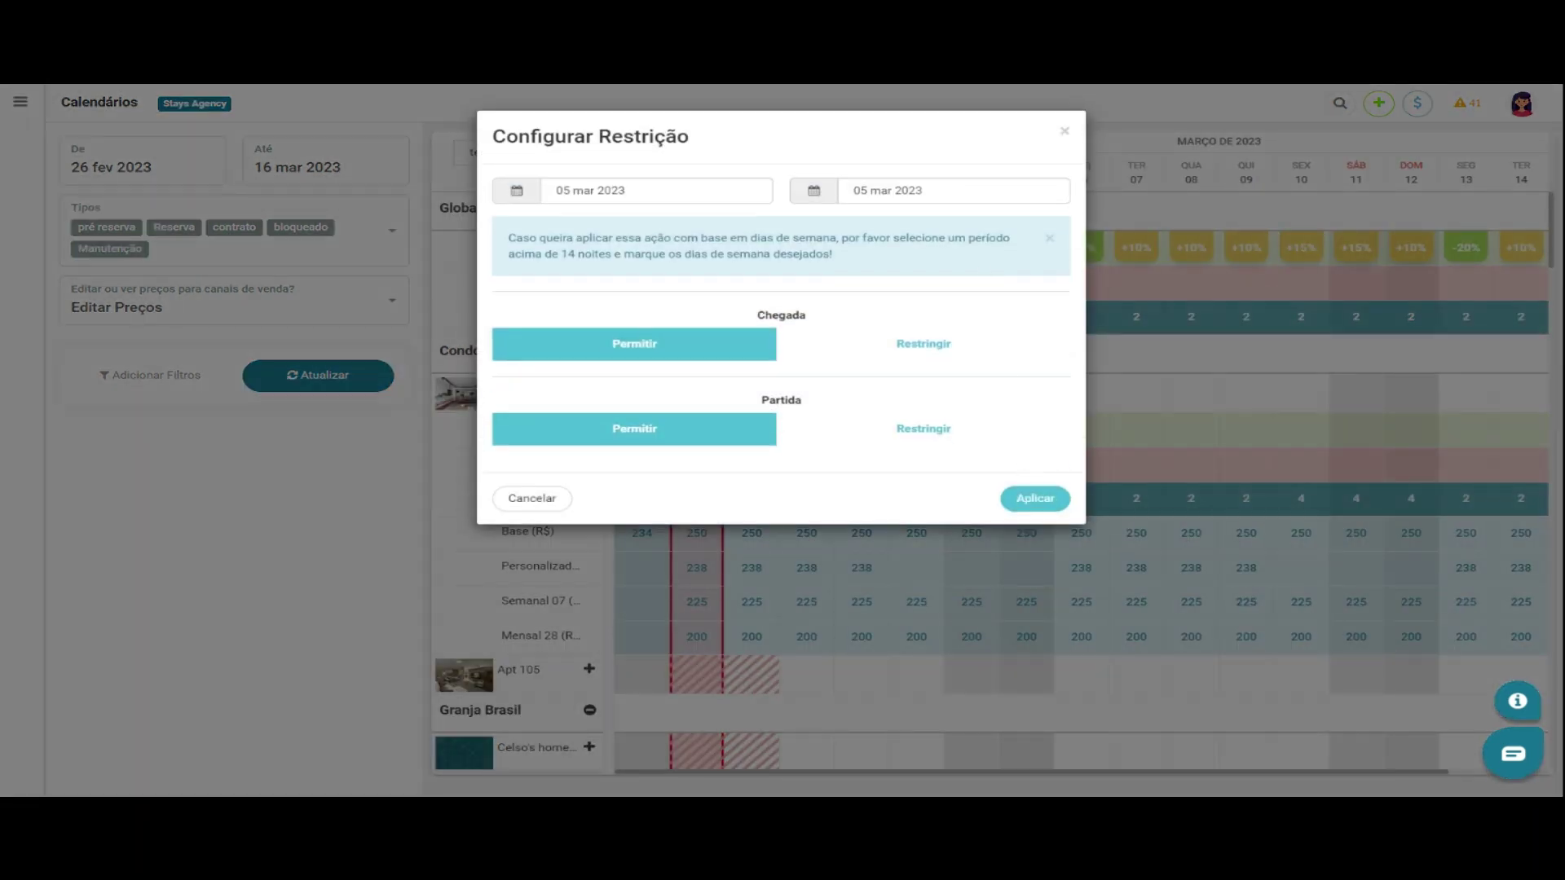
{"action": "left_click", "coordinate": [978, 191]}
{"action": "left_click", "coordinate": [998, 227]}
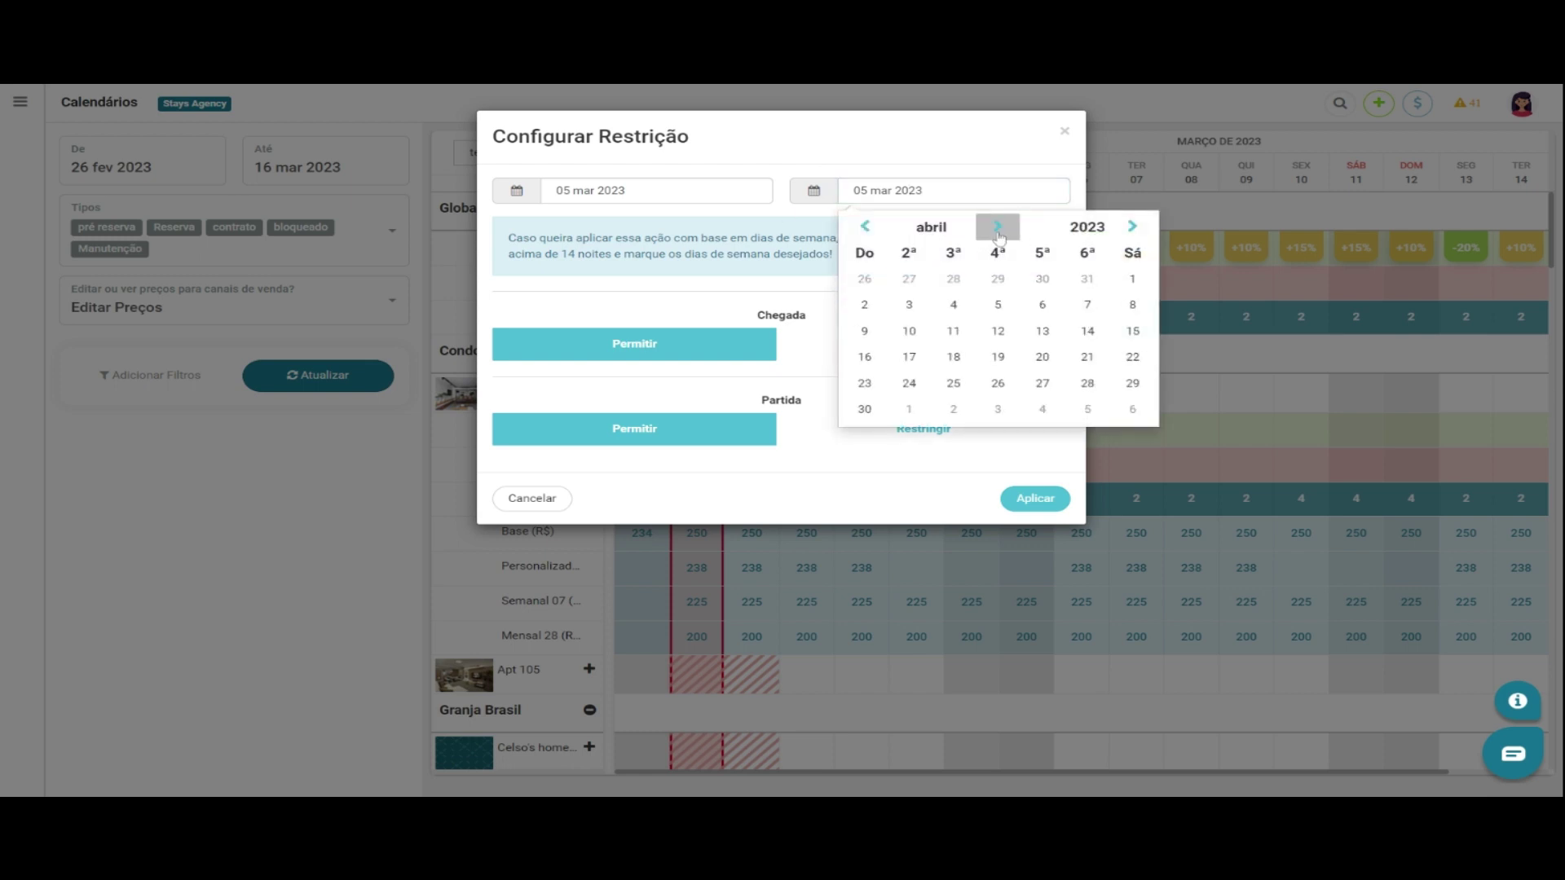
{"action": "left_click", "coordinate": [998, 228]}
{"action": "left_click", "coordinate": [997, 383]}
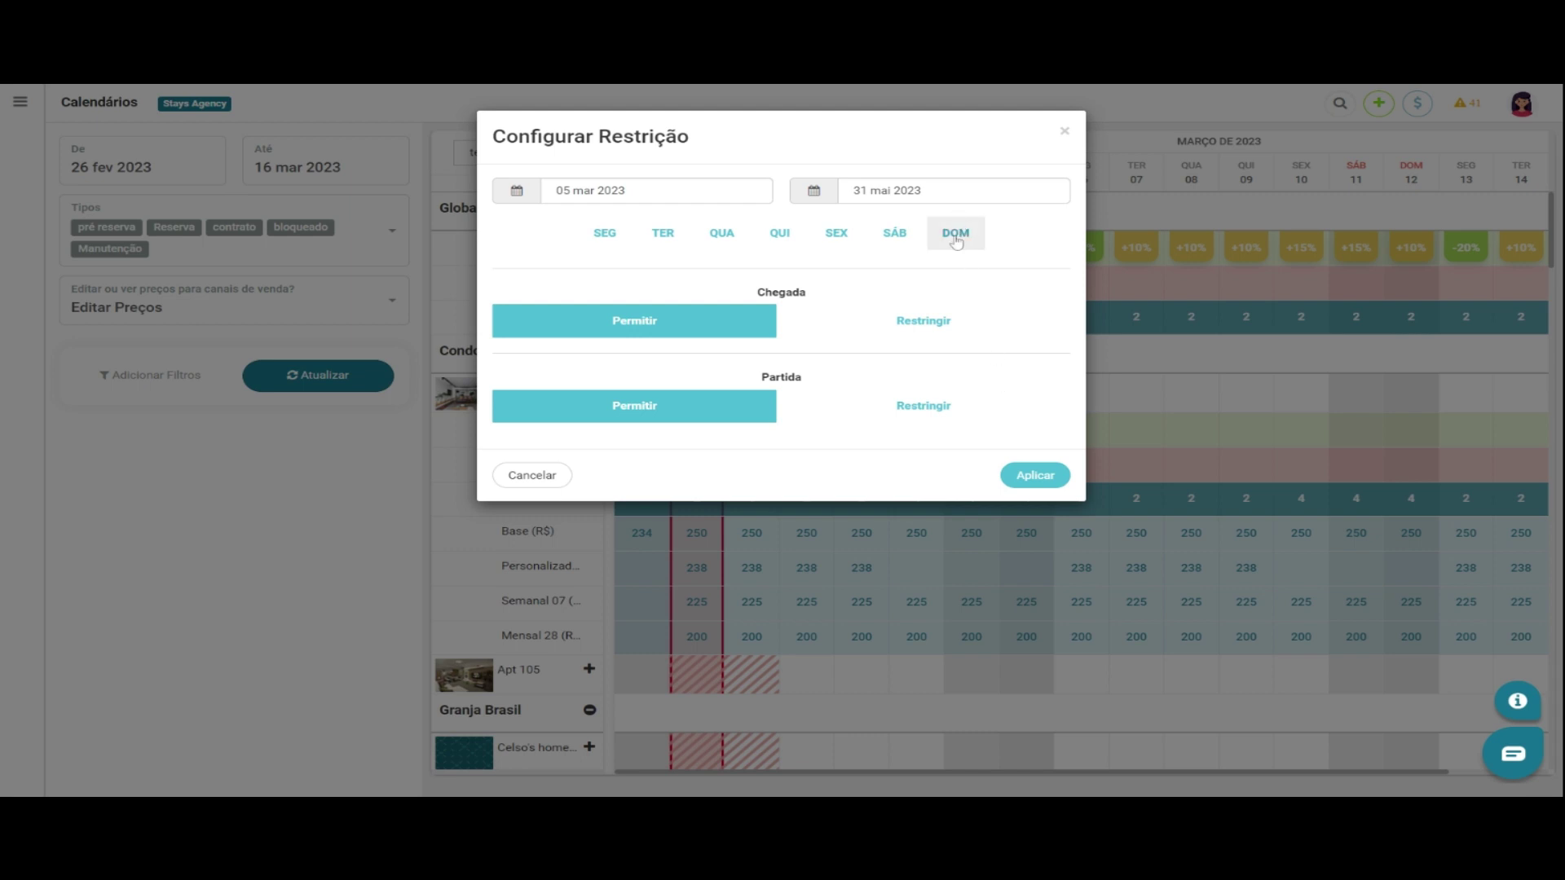
{"action": "left_click", "coordinate": [956, 237]}
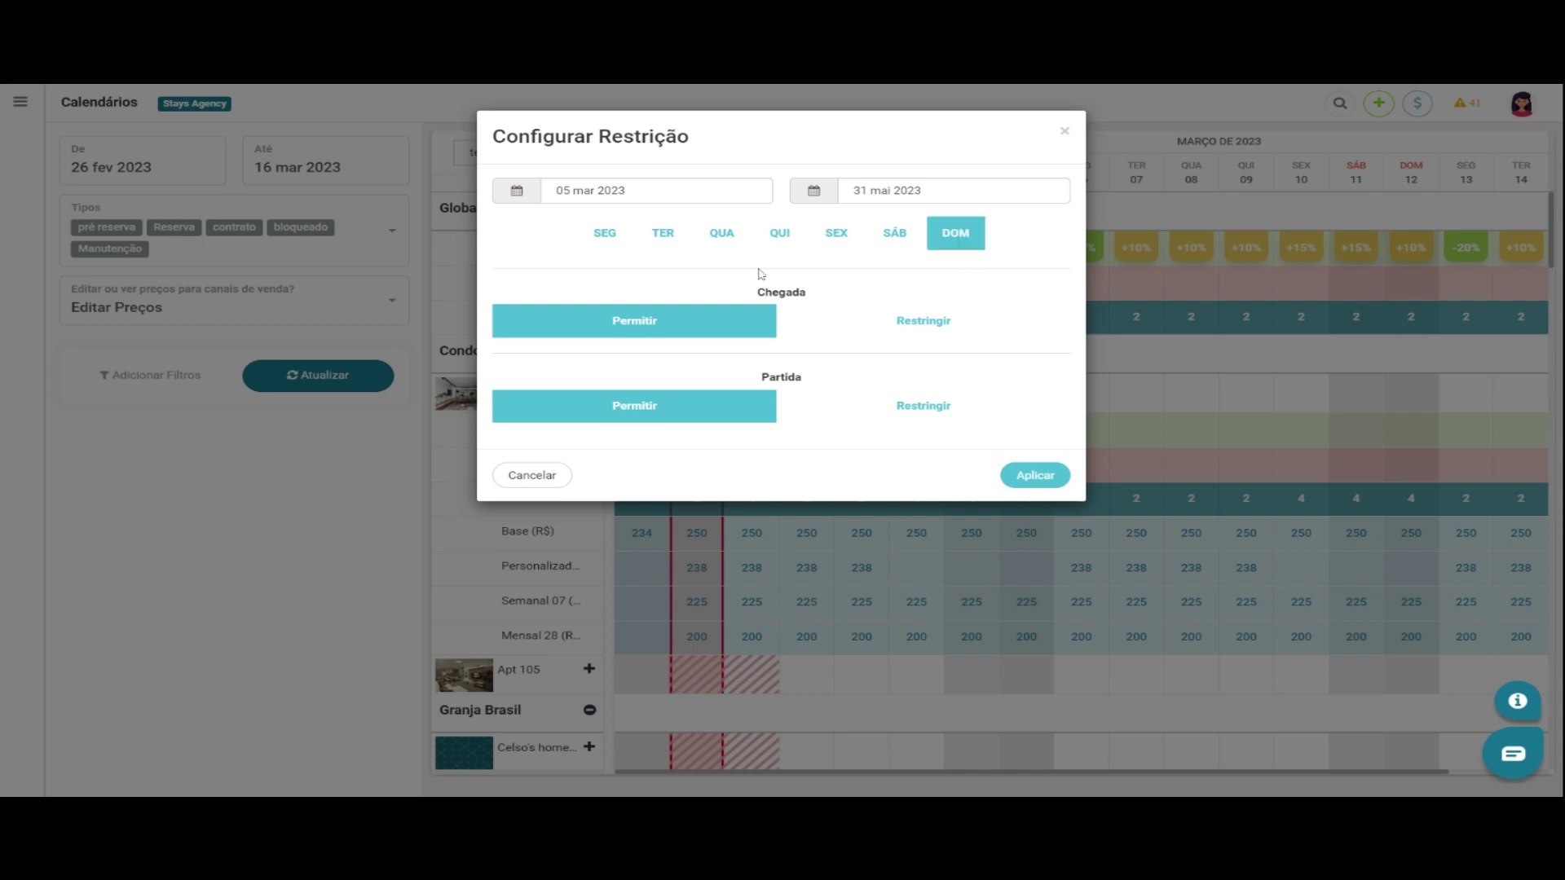
{"action": "left_click", "coordinate": [914, 323]}
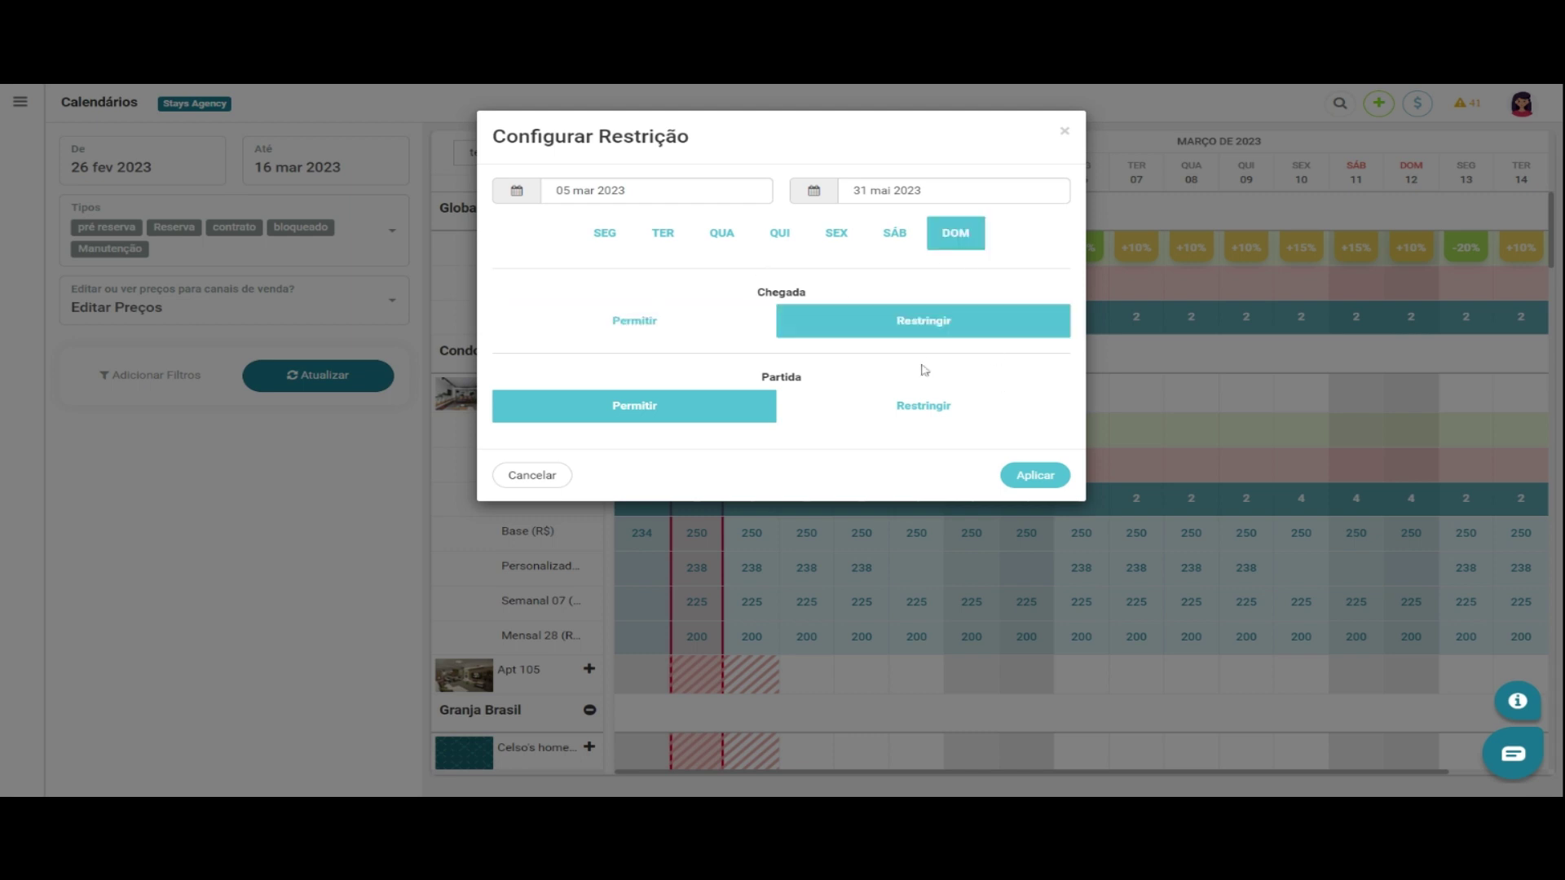
{"action": "left_click", "coordinate": [1032, 476]}
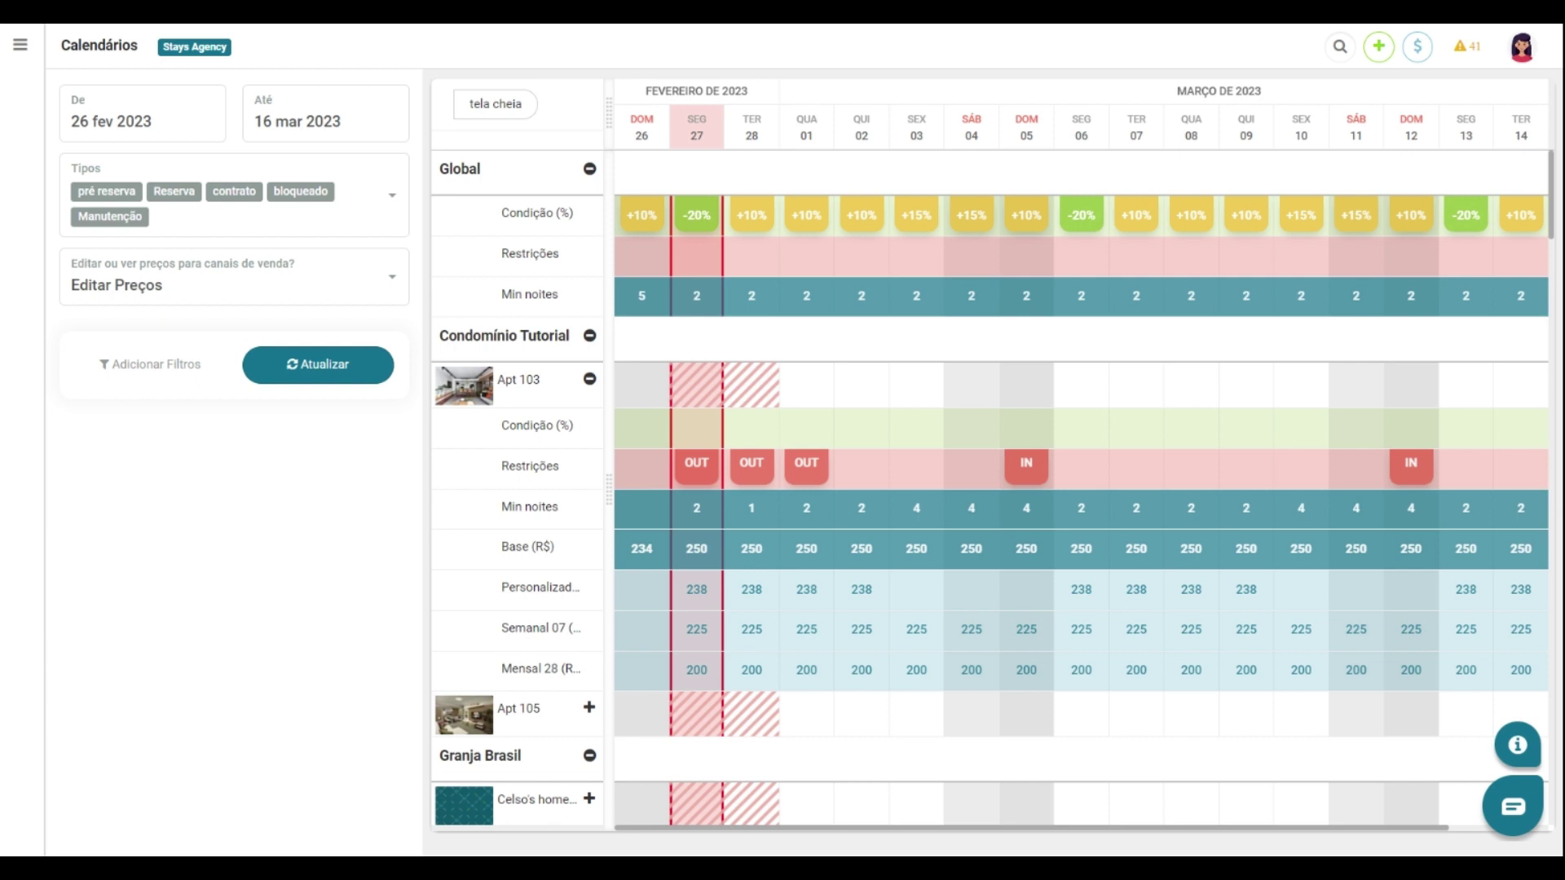
Apply a 10% Promoção to Apt 103 from 27 fev to 01 mar 2023.
{"action": "left_click_drag", "start_coordinate": [703, 432], "coordinate": [804, 433]}
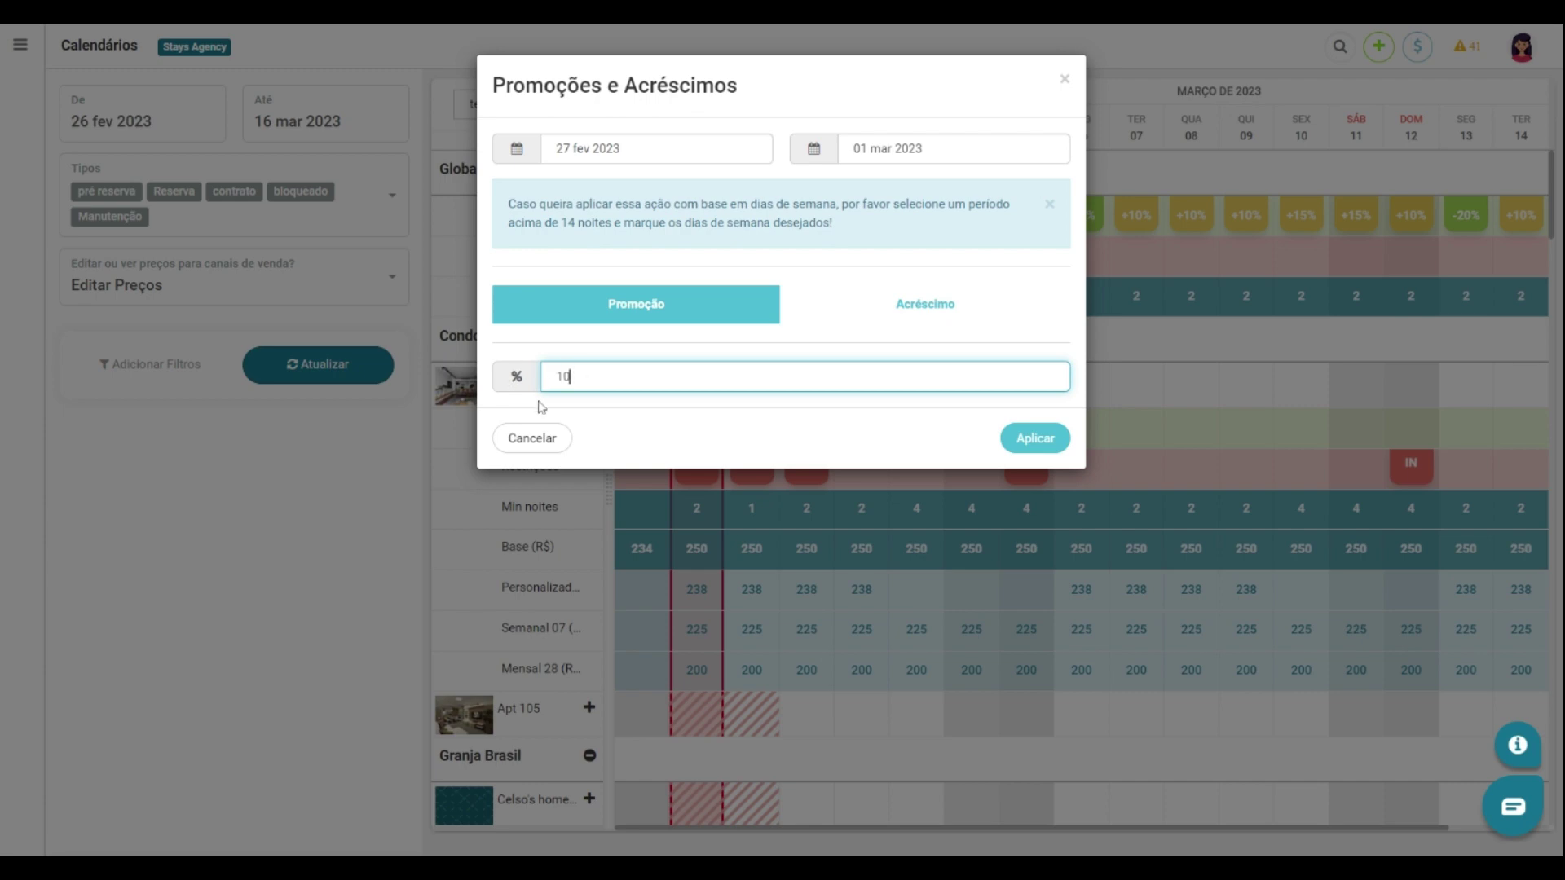
{"action": "left_click", "coordinate": [1025, 444]}
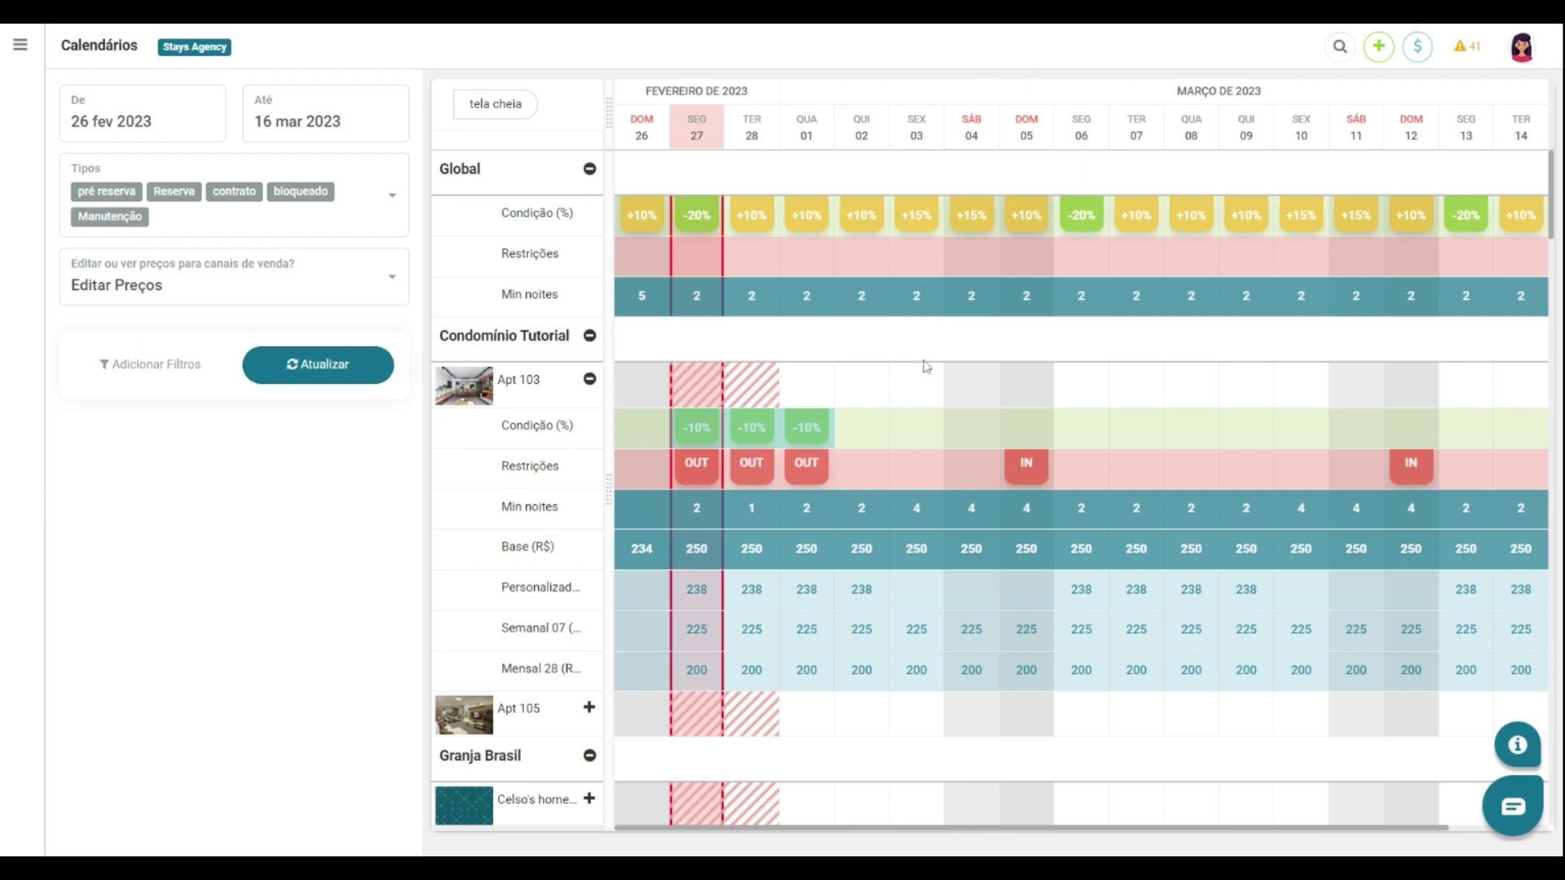
Apply a 15% Acréscimo to Apt 103 on SEX, SÁB and DOM from 03 mar to 30 jun 2023.
{"action": "left_click", "coordinate": [922, 439]}
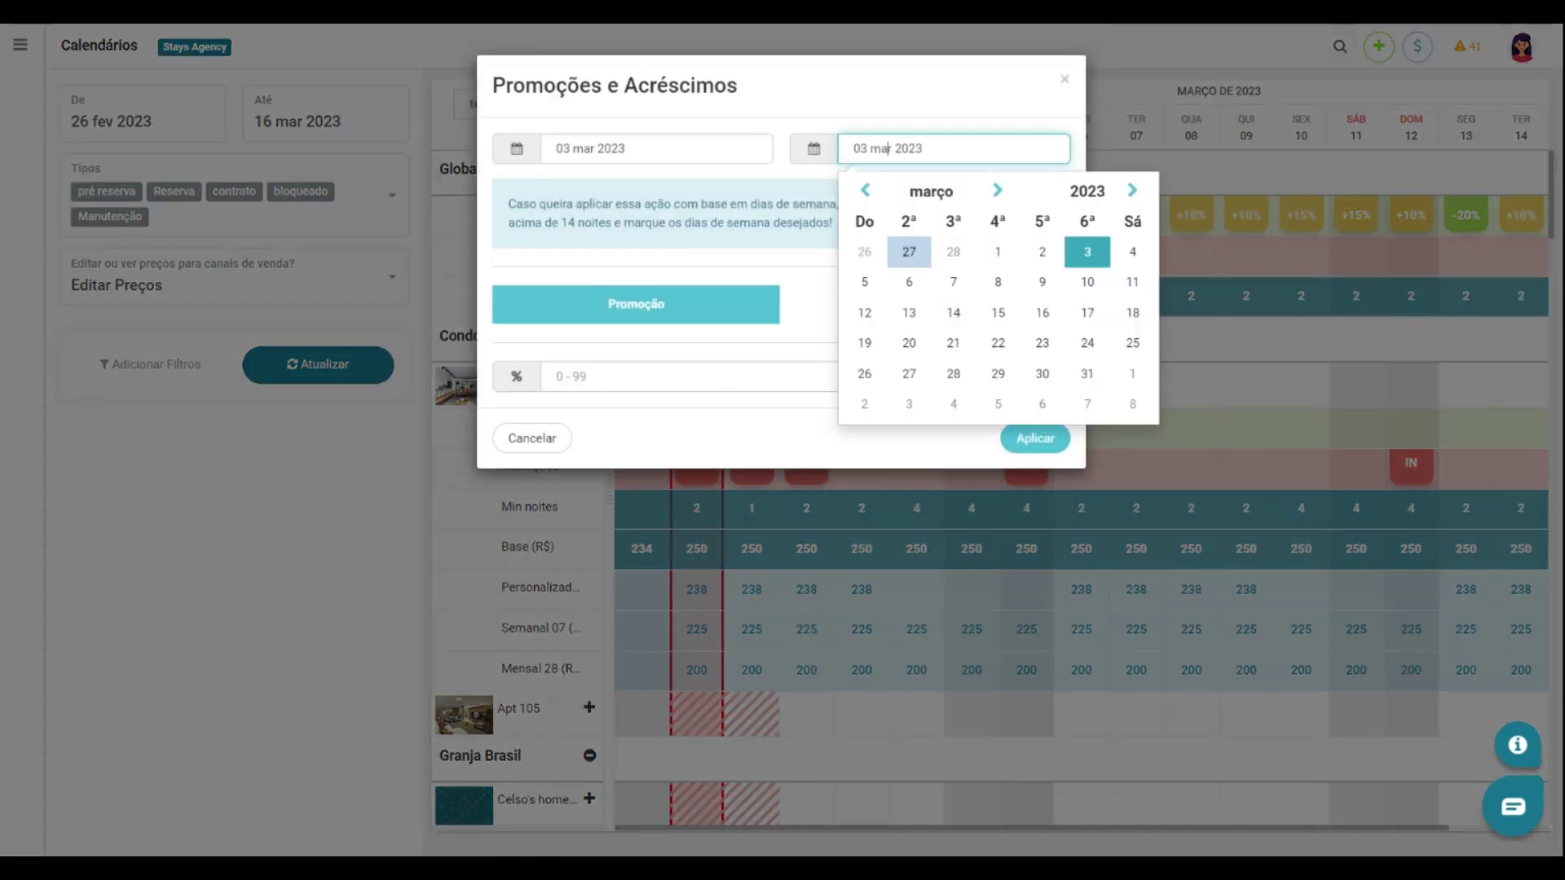
{"action": "left_click", "coordinate": [997, 194]}
{"action": "left_click", "coordinate": [998, 194]}
{"action": "left_click", "coordinate": [998, 193]}
{"action": "left_click", "coordinate": [1087, 374]}
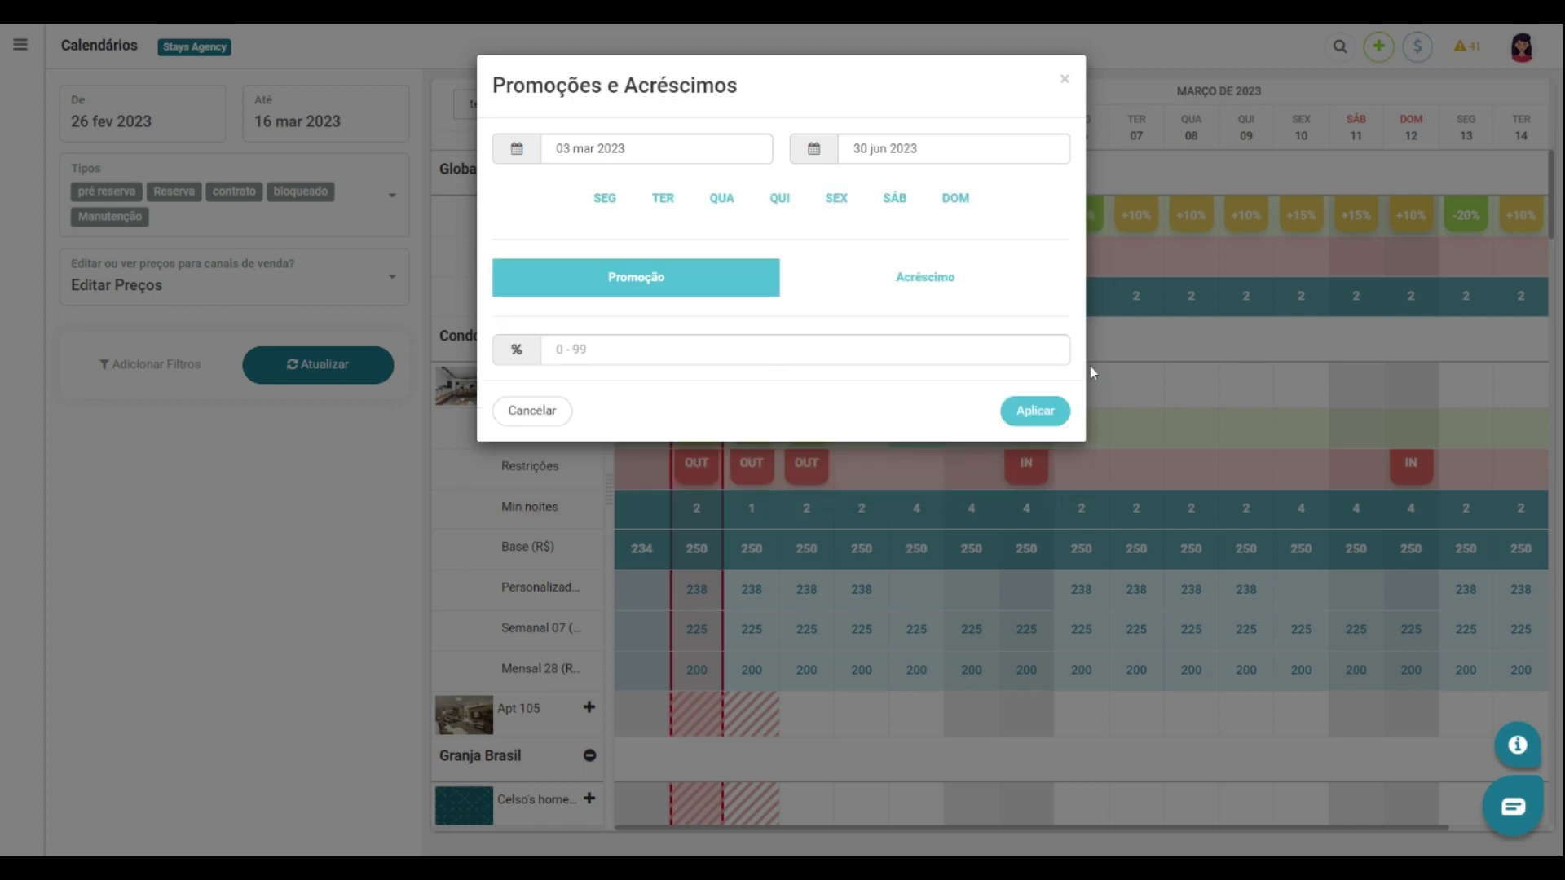
{"action": "left_click", "coordinate": [836, 199]}
{"action": "left_click", "coordinate": [893, 204]}
{"action": "left_click", "coordinate": [954, 203]}
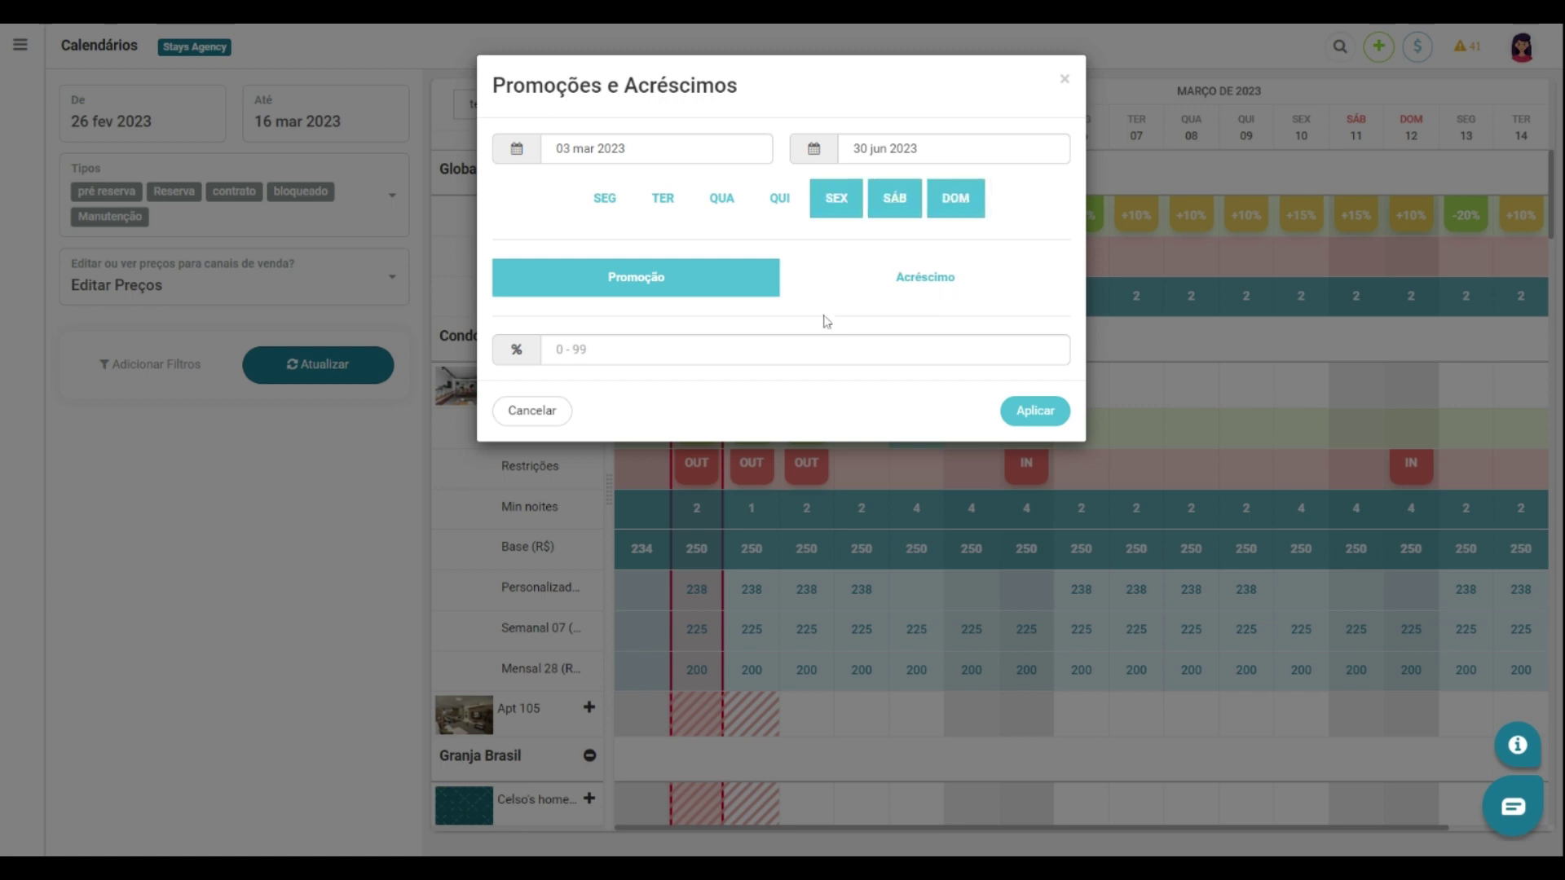
{"action": "left_click", "coordinate": [873, 281]}
{"action": "left_click", "coordinate": [619, 350]}
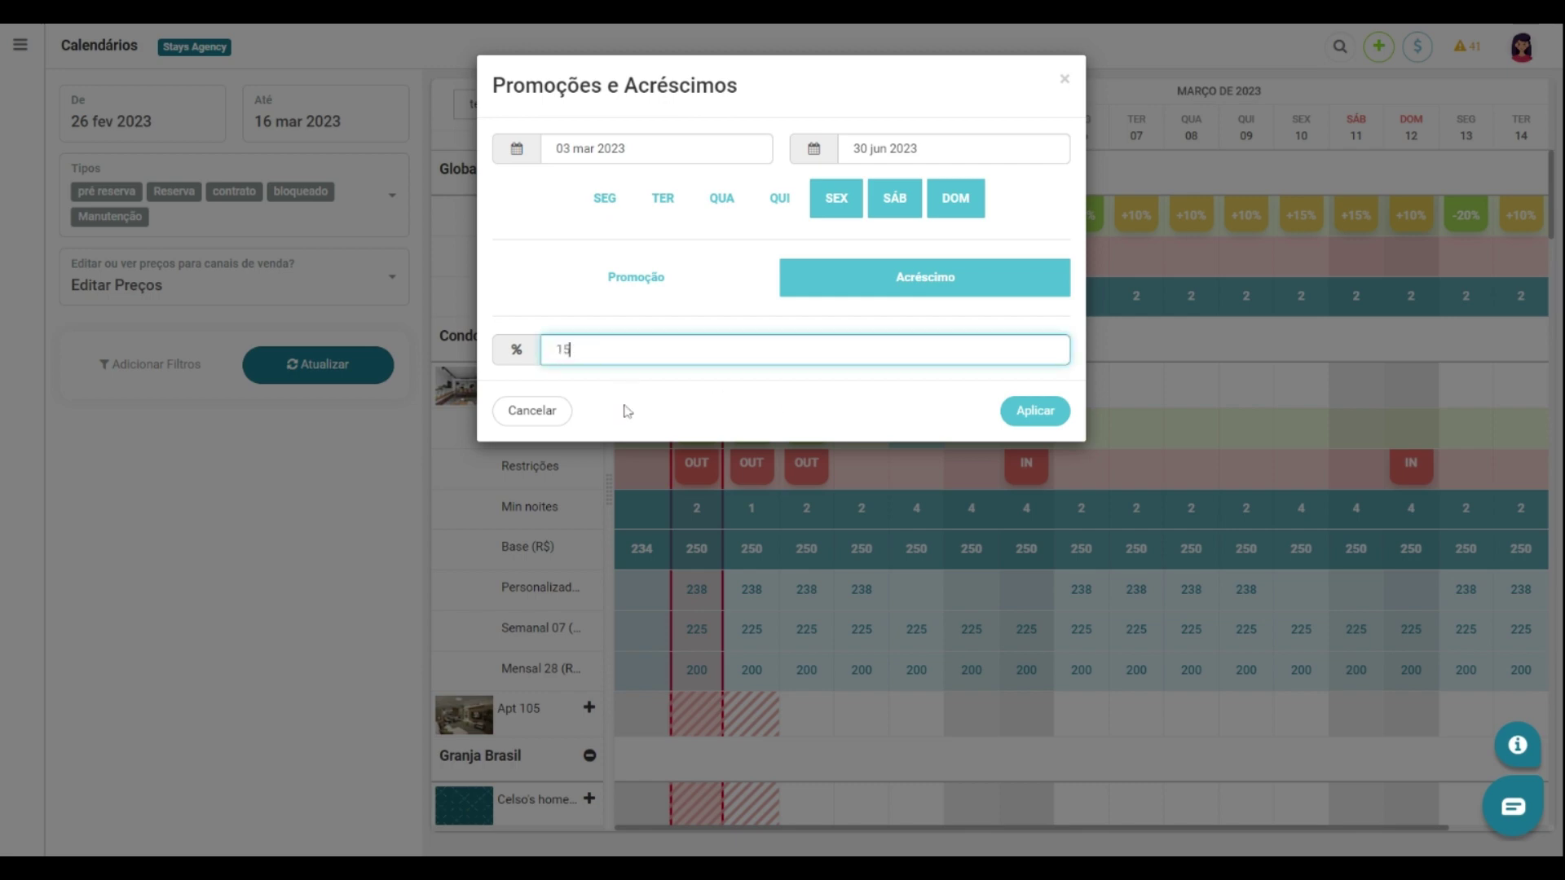
{"action": "left_click", "coordinate": [1035, 411]}
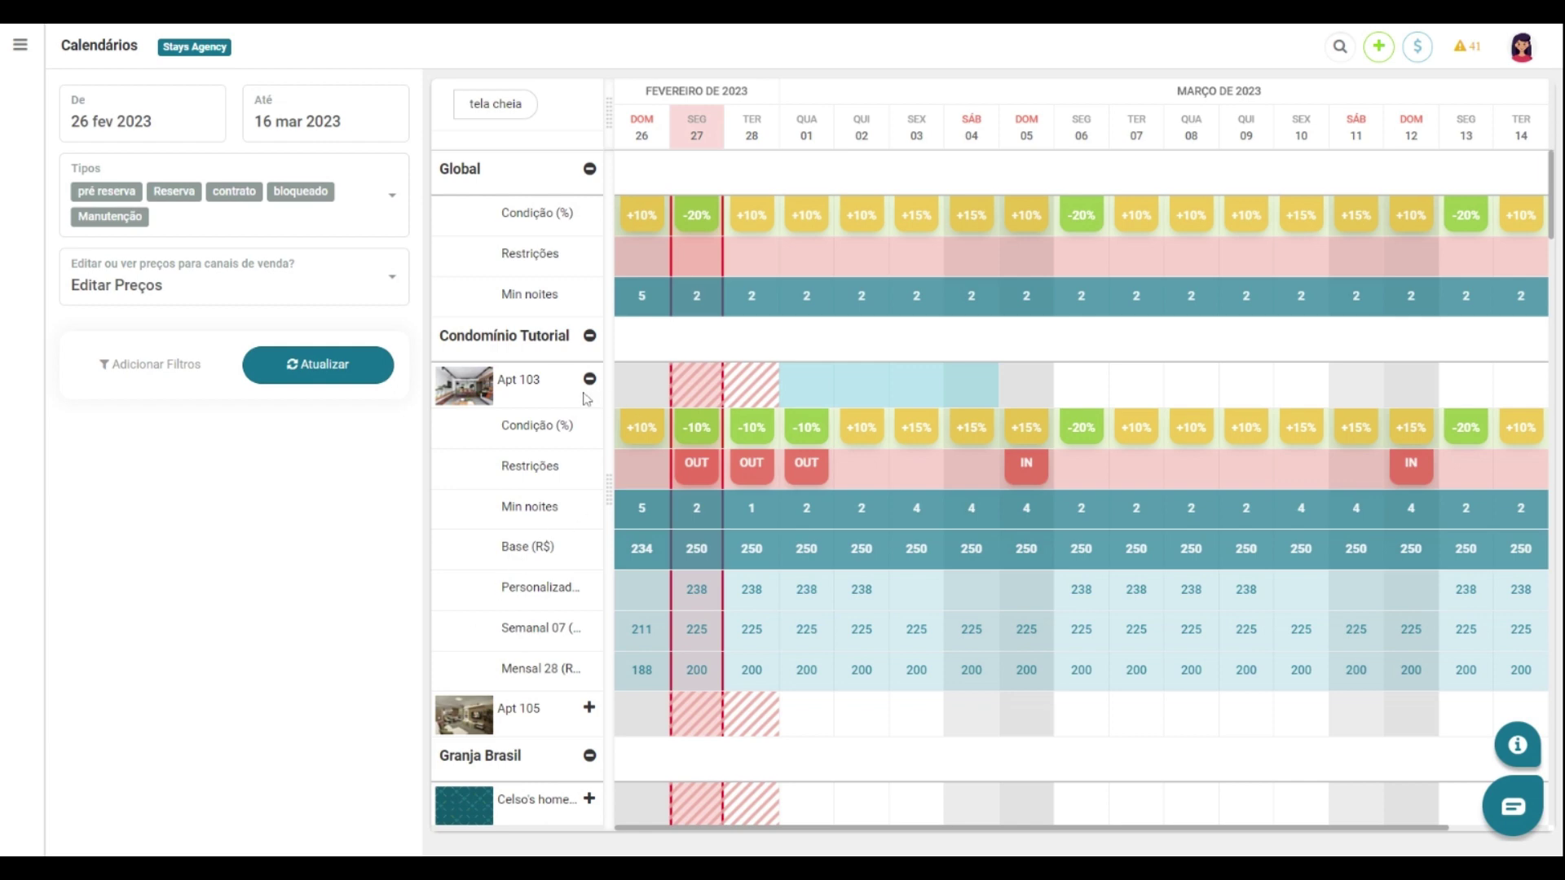
Calculate a quotation for Apt 103 from 01 to 05 mar 2023, examine its total price and close it.
{"action": "left_click", "coordinate": [830, 404]}
{"action": "left_click_drag", "start_coordinate": [830, 404], "coordinate": [1019, 405]}
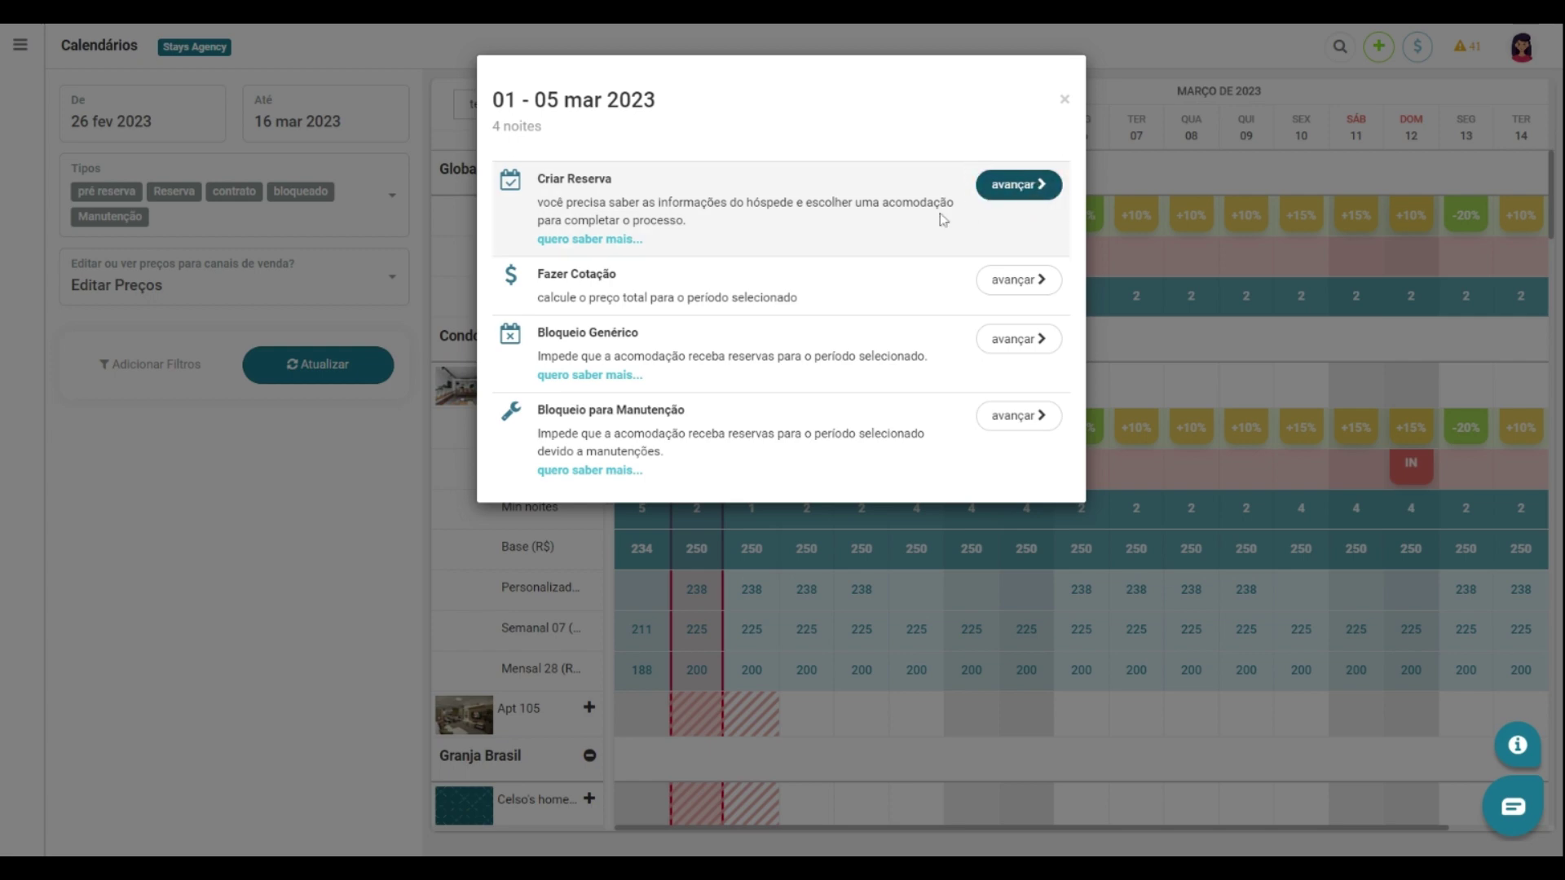
{"action": "left_click", "coordinate": [1006, 292]}
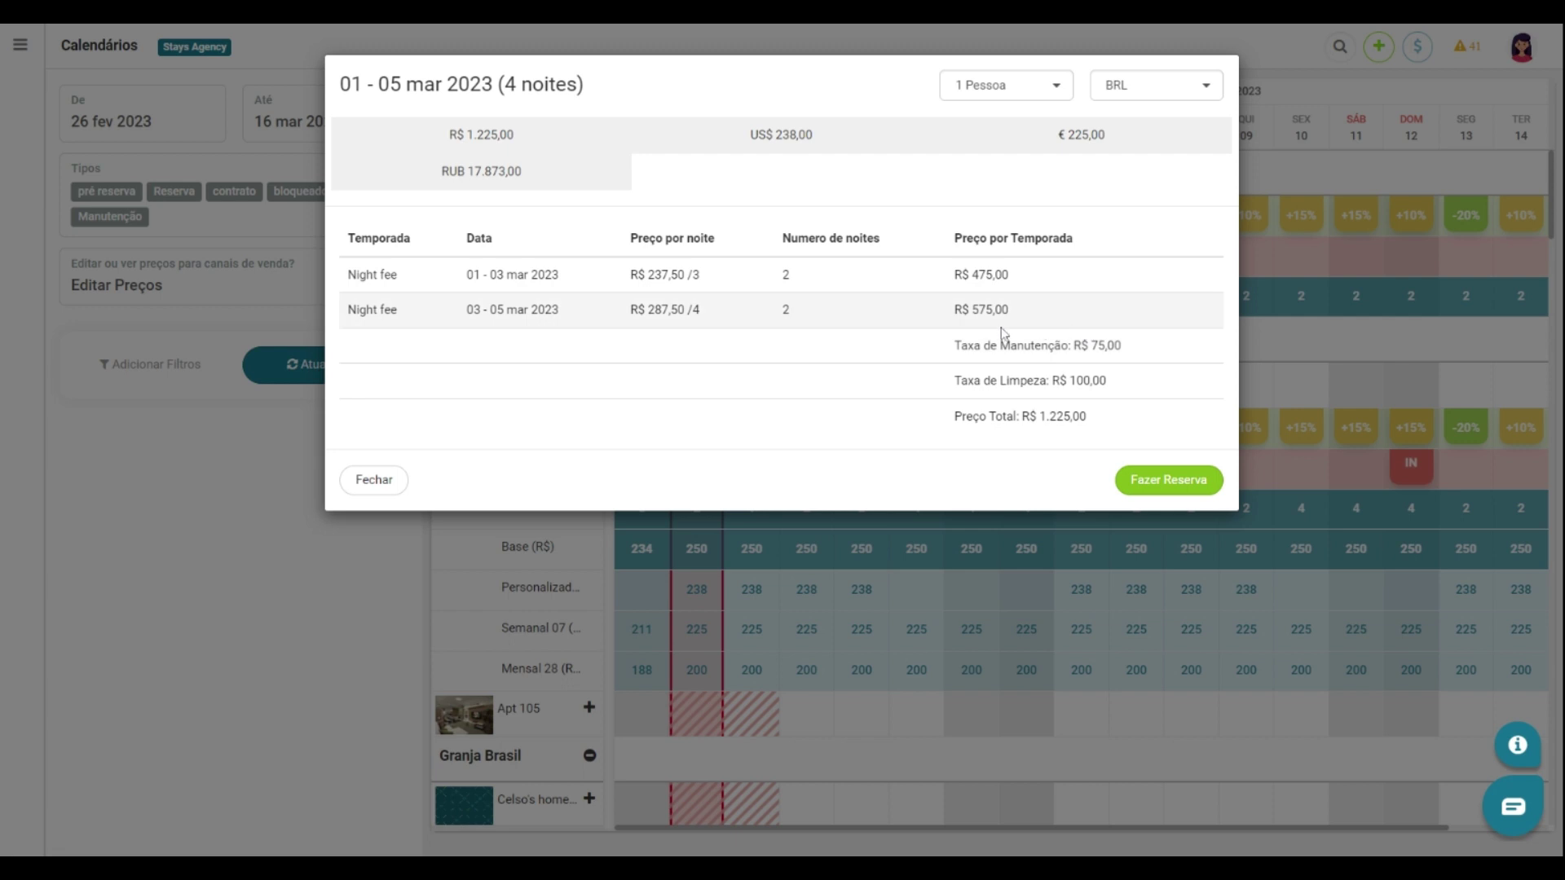
{"action": "left_click_drag", "start_coordinate": [1093, 417], "coordinate": [901, 449]}
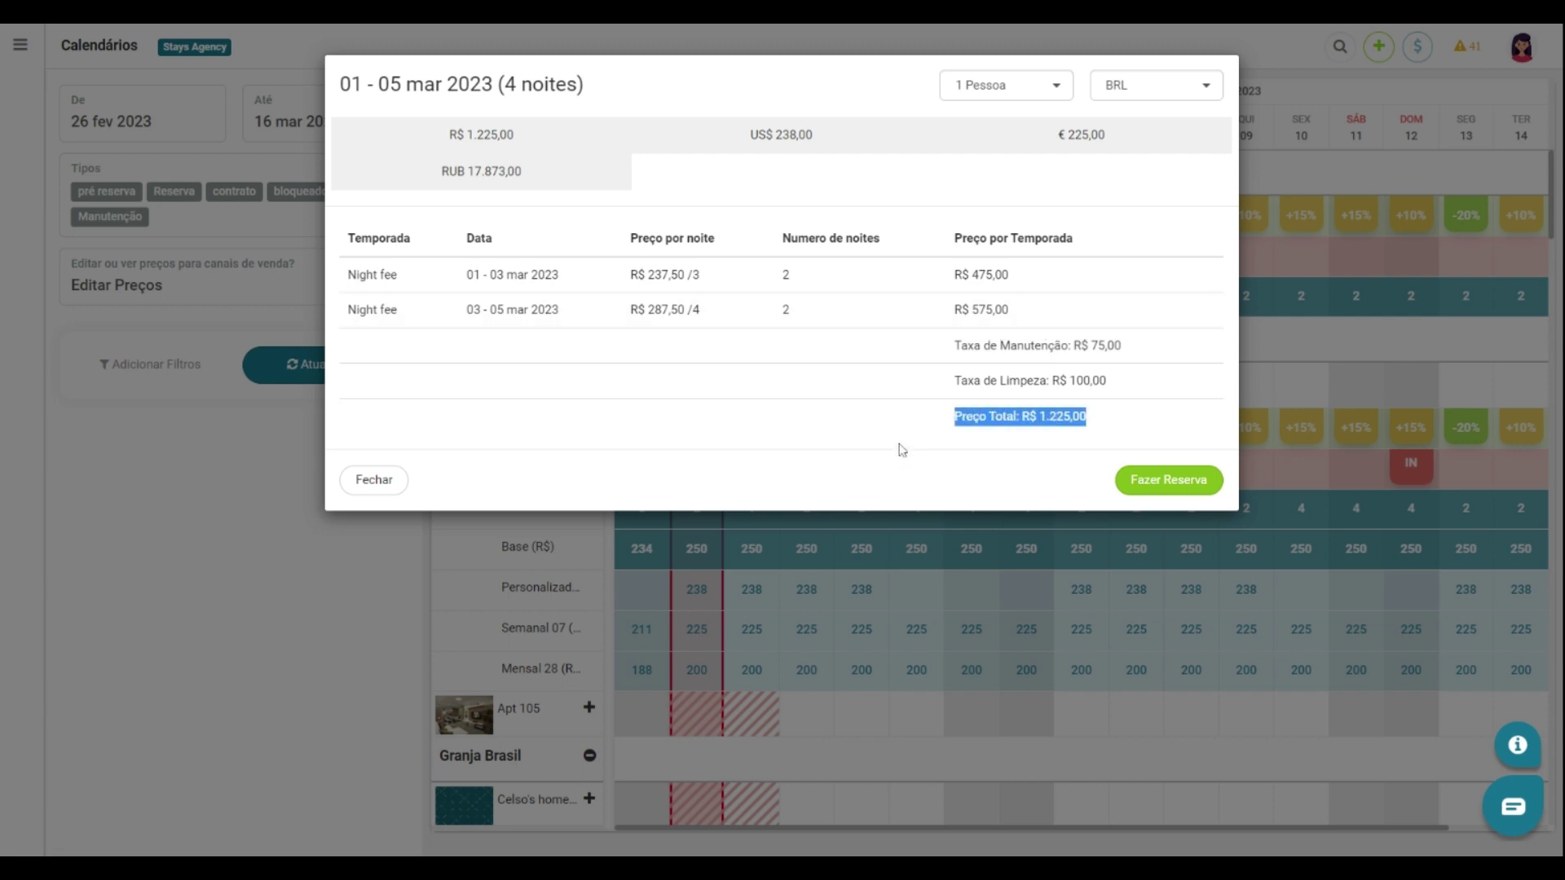
{"action": "left_click", "coordinate": [901, 449]}
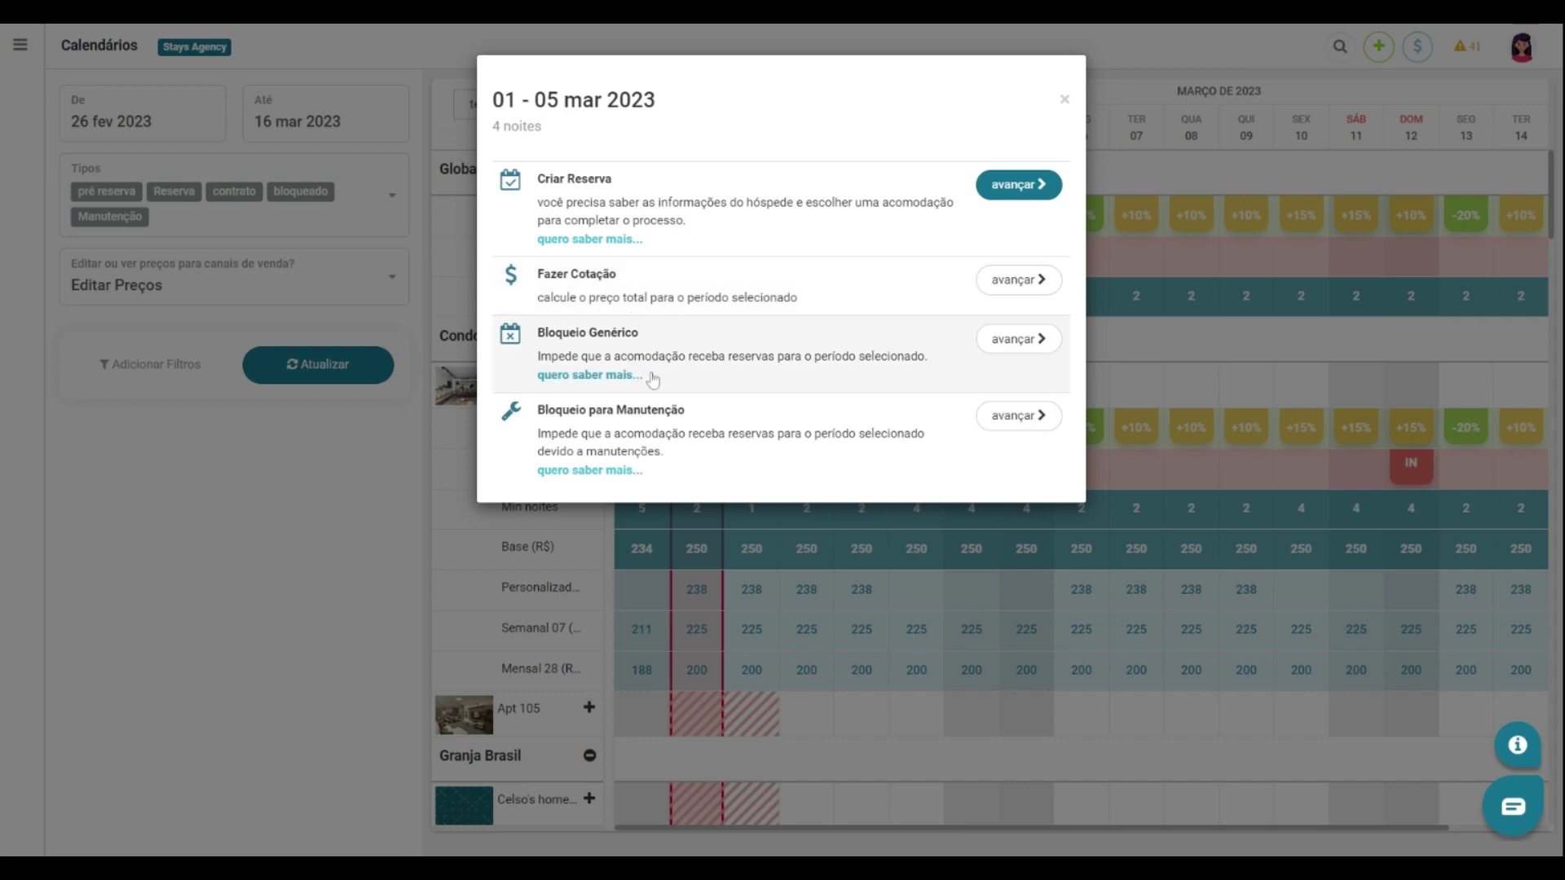
Create a generic block on Apt 103 for 01 to 05 mar 2023 and a maintenance block for 06 to 09 mar 2023.
{"action": "left_click", "coordinate": [1012, 339]}
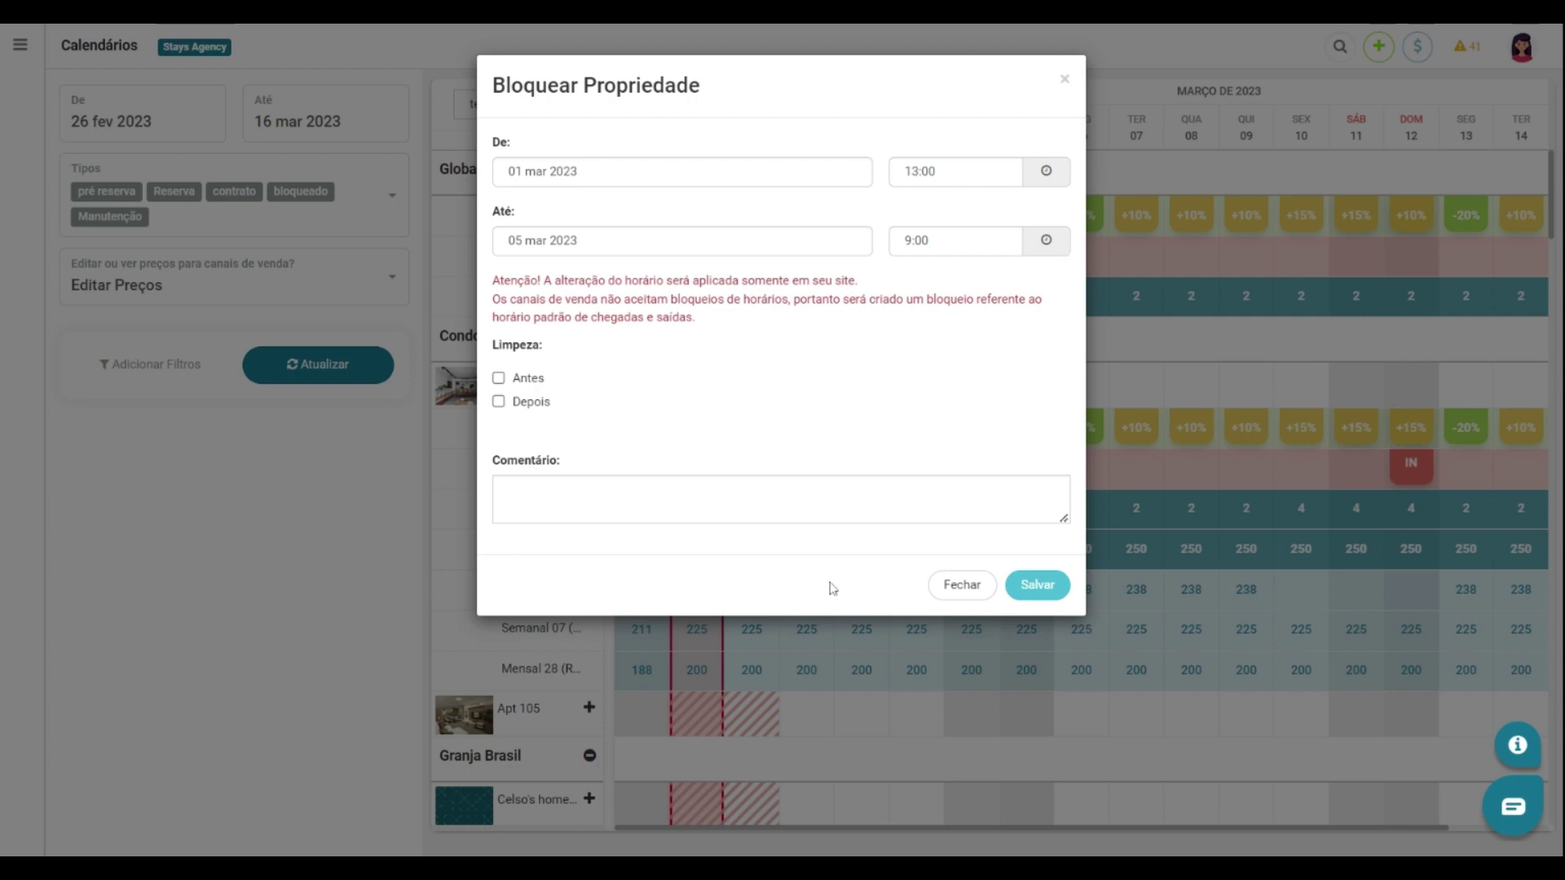
{"action": "left_click", "coordinate": [1037, 586]}
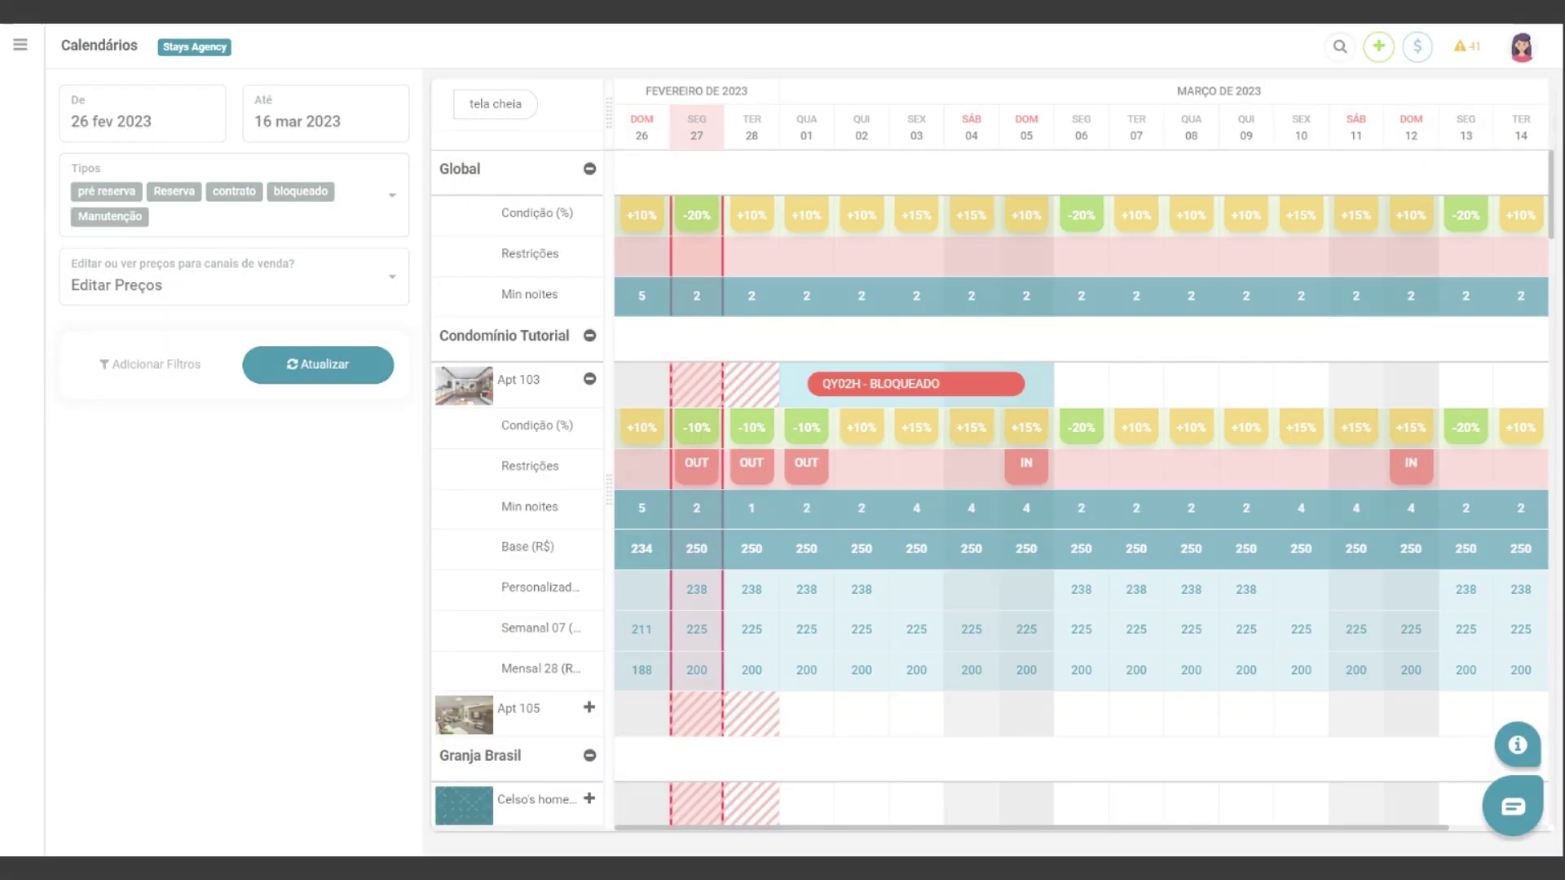
{"action": "left_click_drag", "start_coordinate": [1081, 383], "coordinate": [1247, 384]}
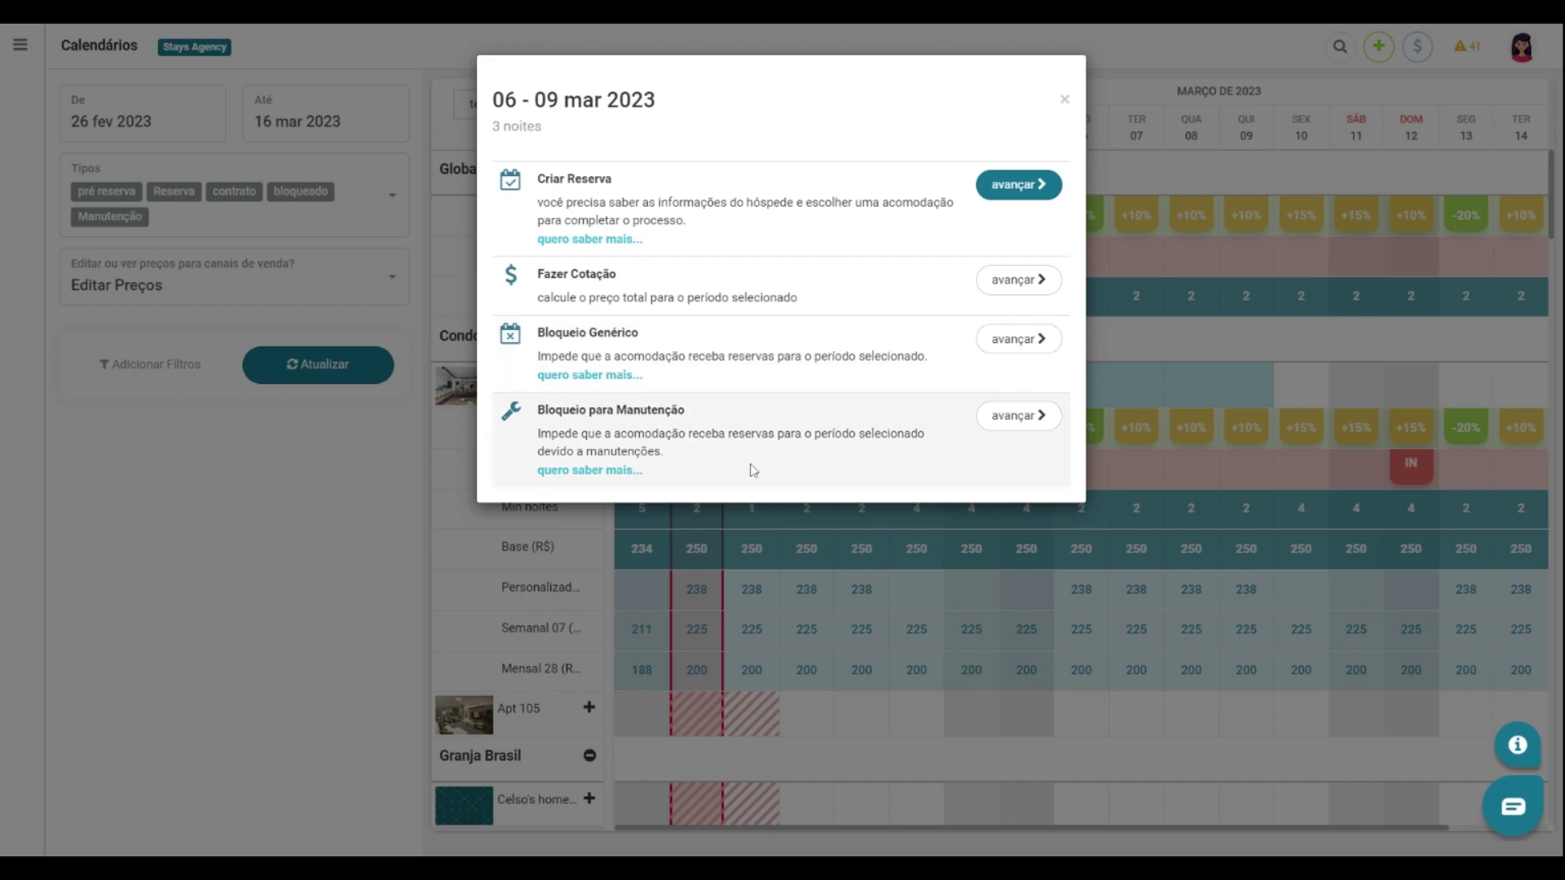
{"action": "left_click", "coordinate": [1006, 424]}
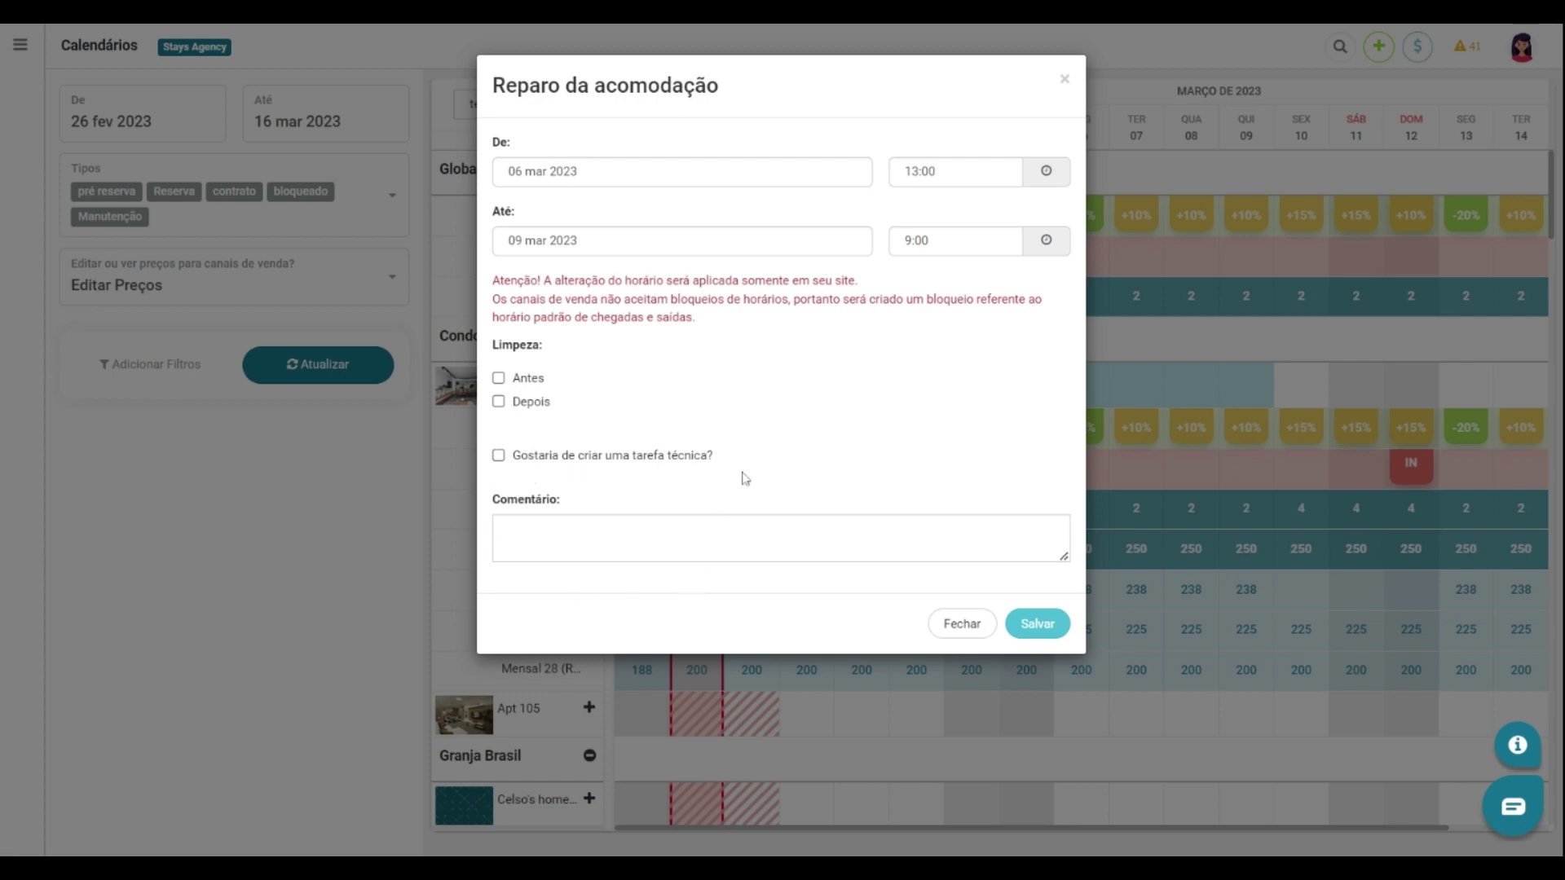
{"action": "left_click", "coordinate": [1044, 626]}
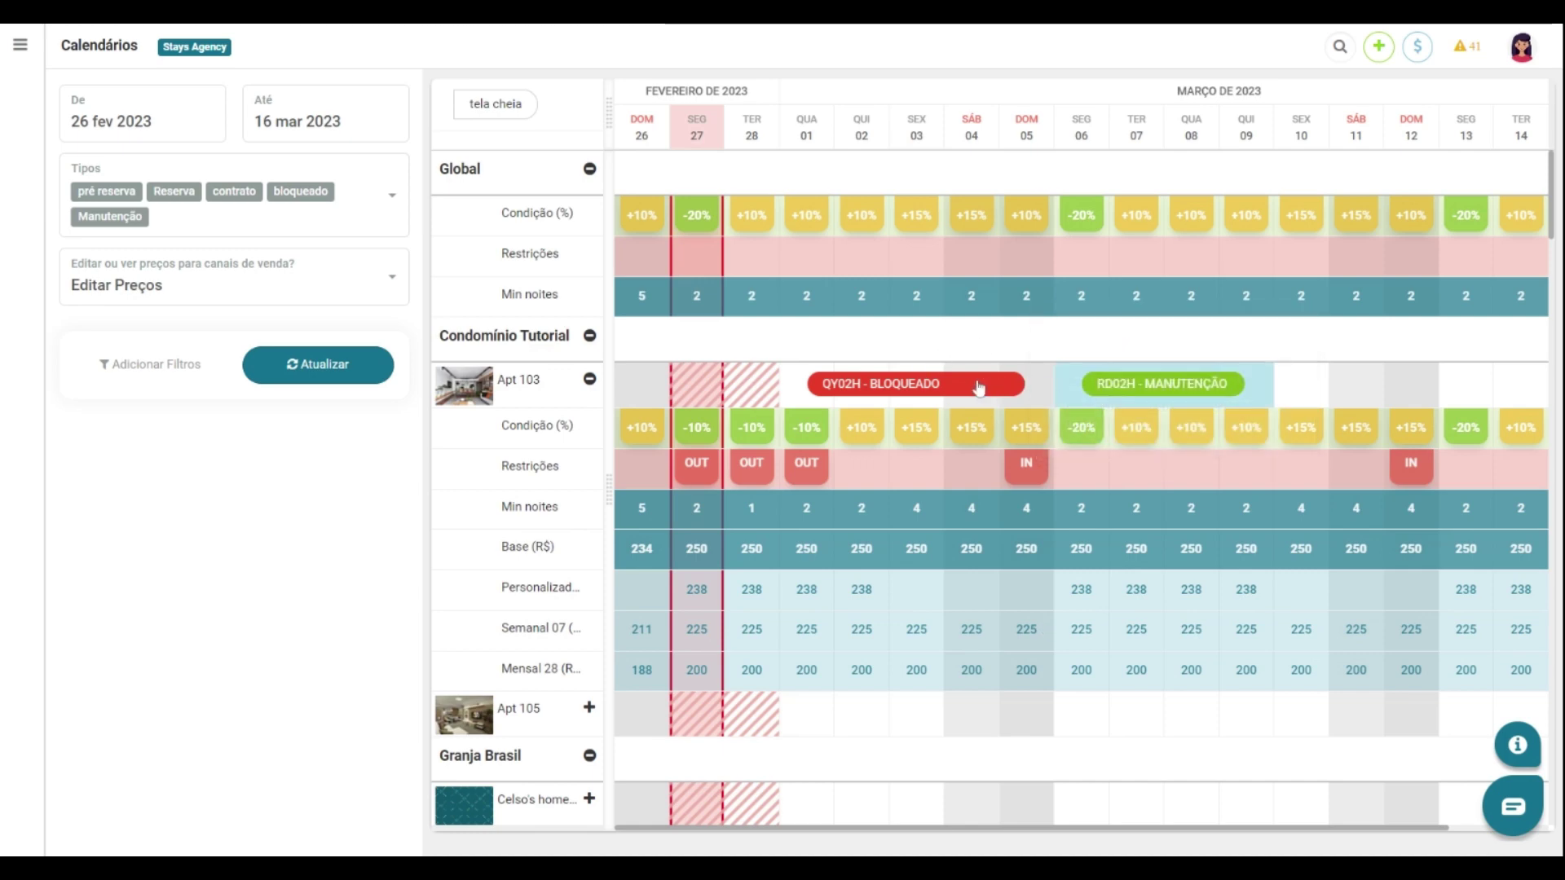
{"action": "mouse_move", "coordinate": [1130, 392]}
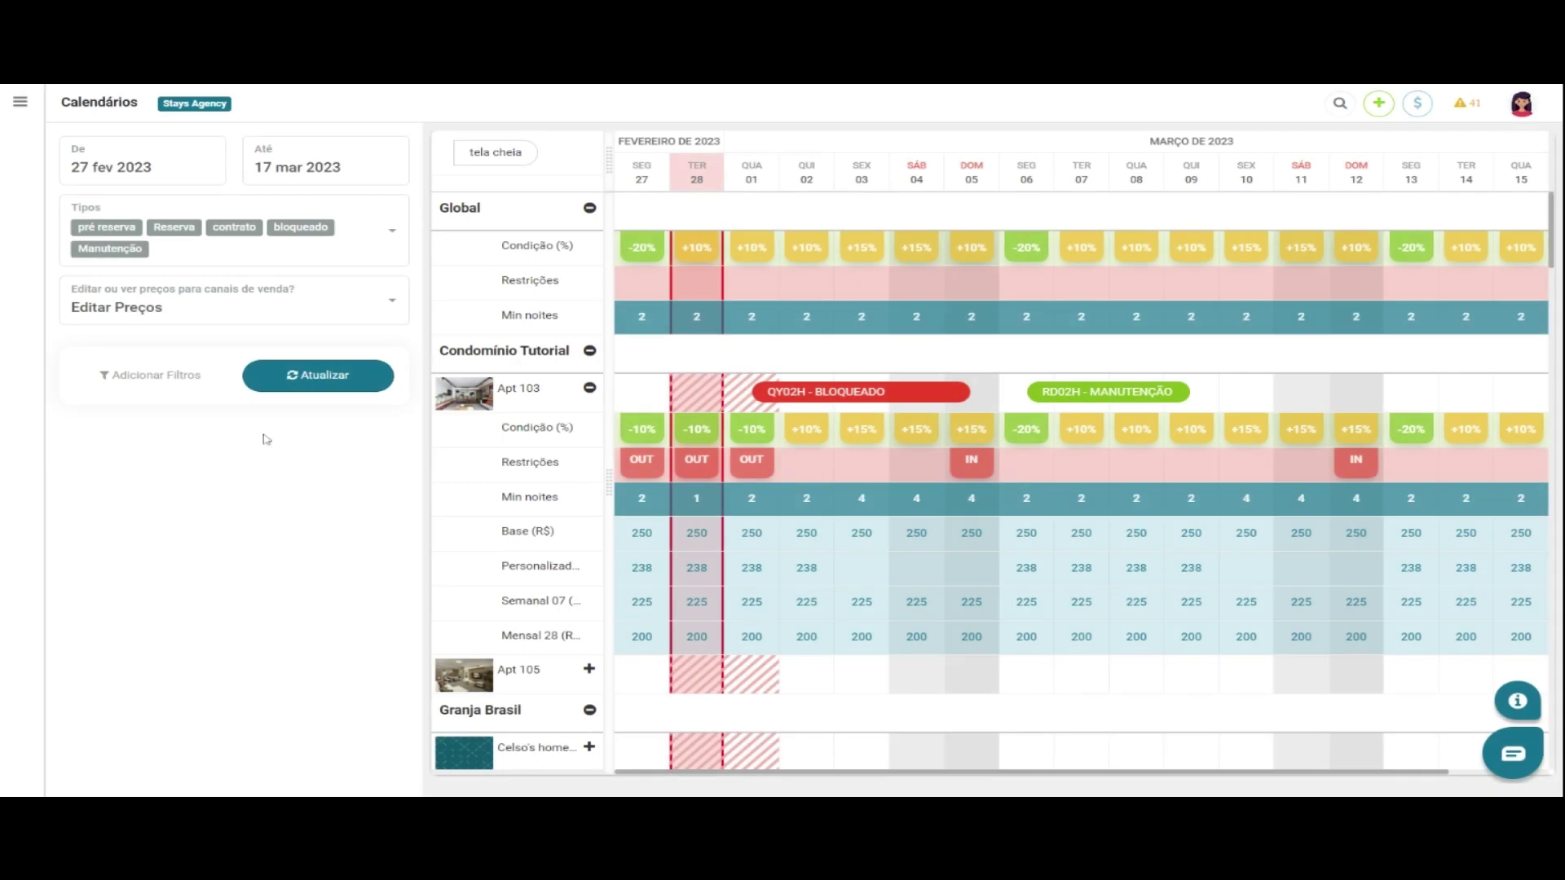
Open the Configuração Geral de Preço settings of the Apt 101 accommodation.
{"action": "mouse_move", "coordinate": [24, 224]}
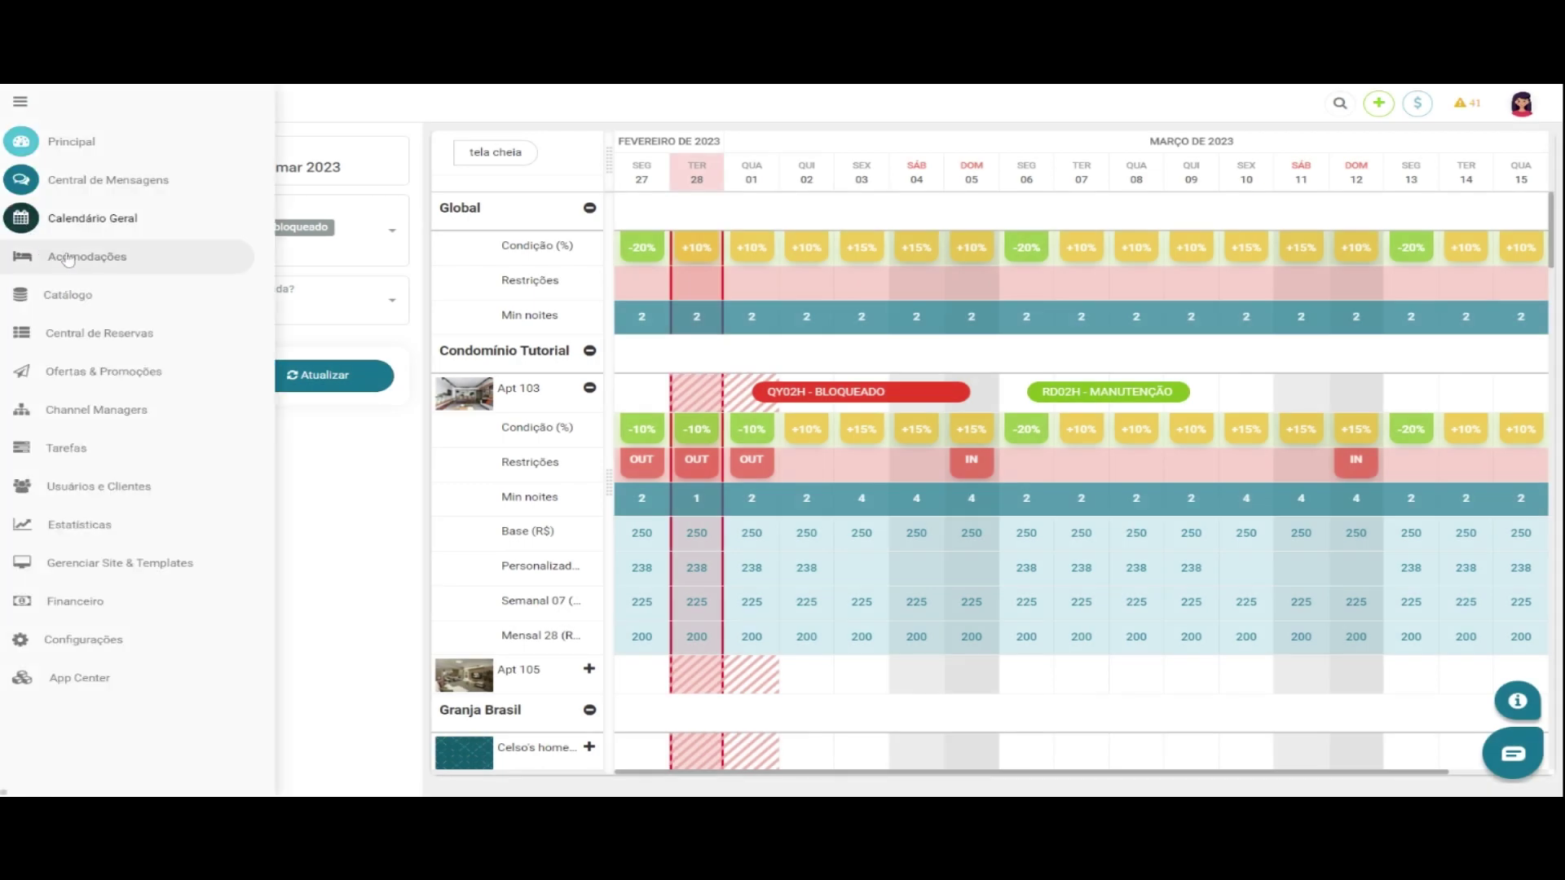
{"action": "left_click", "coordinate": [64, 258]}
{"action": "left_click", "coordinate": [1347, 250]}
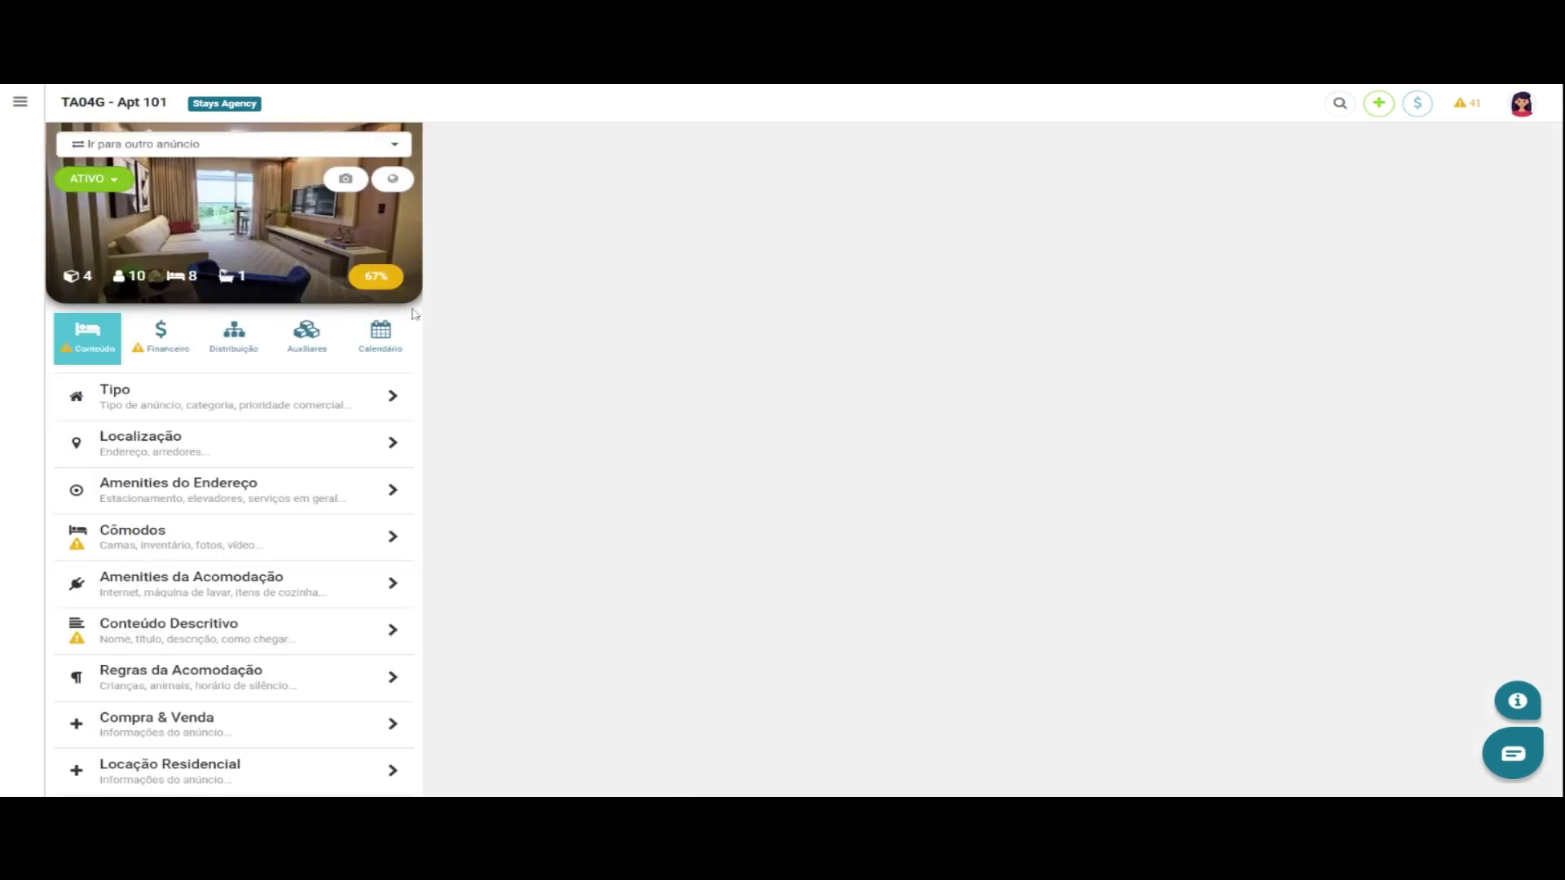
{"action": "left_click", "coordinate": [147, 338]}
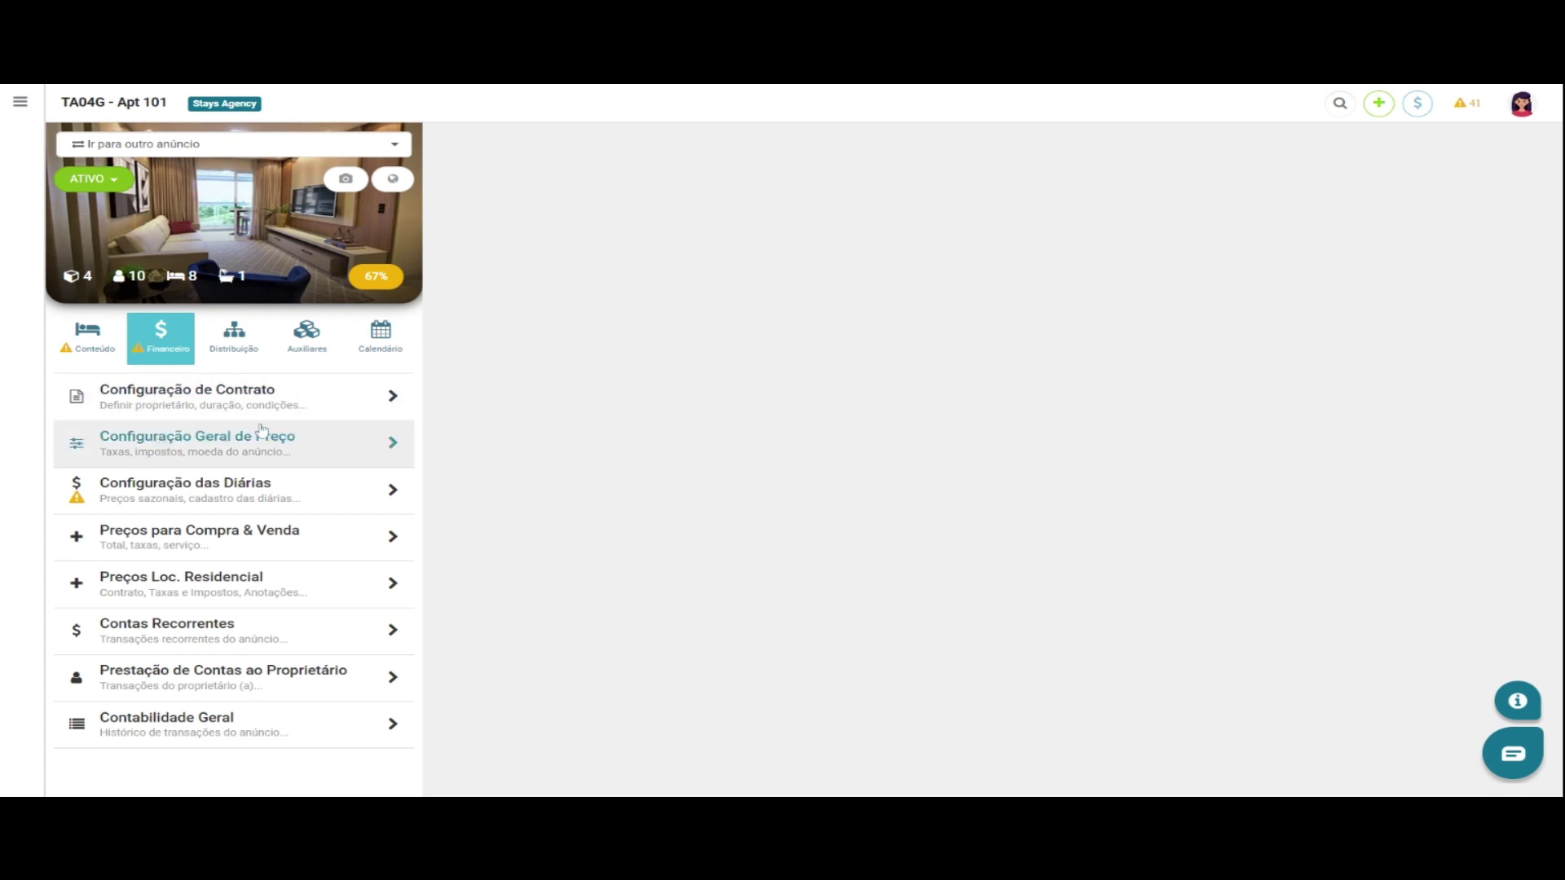
{"action": "left_click", "coordinate": [205, 442]}
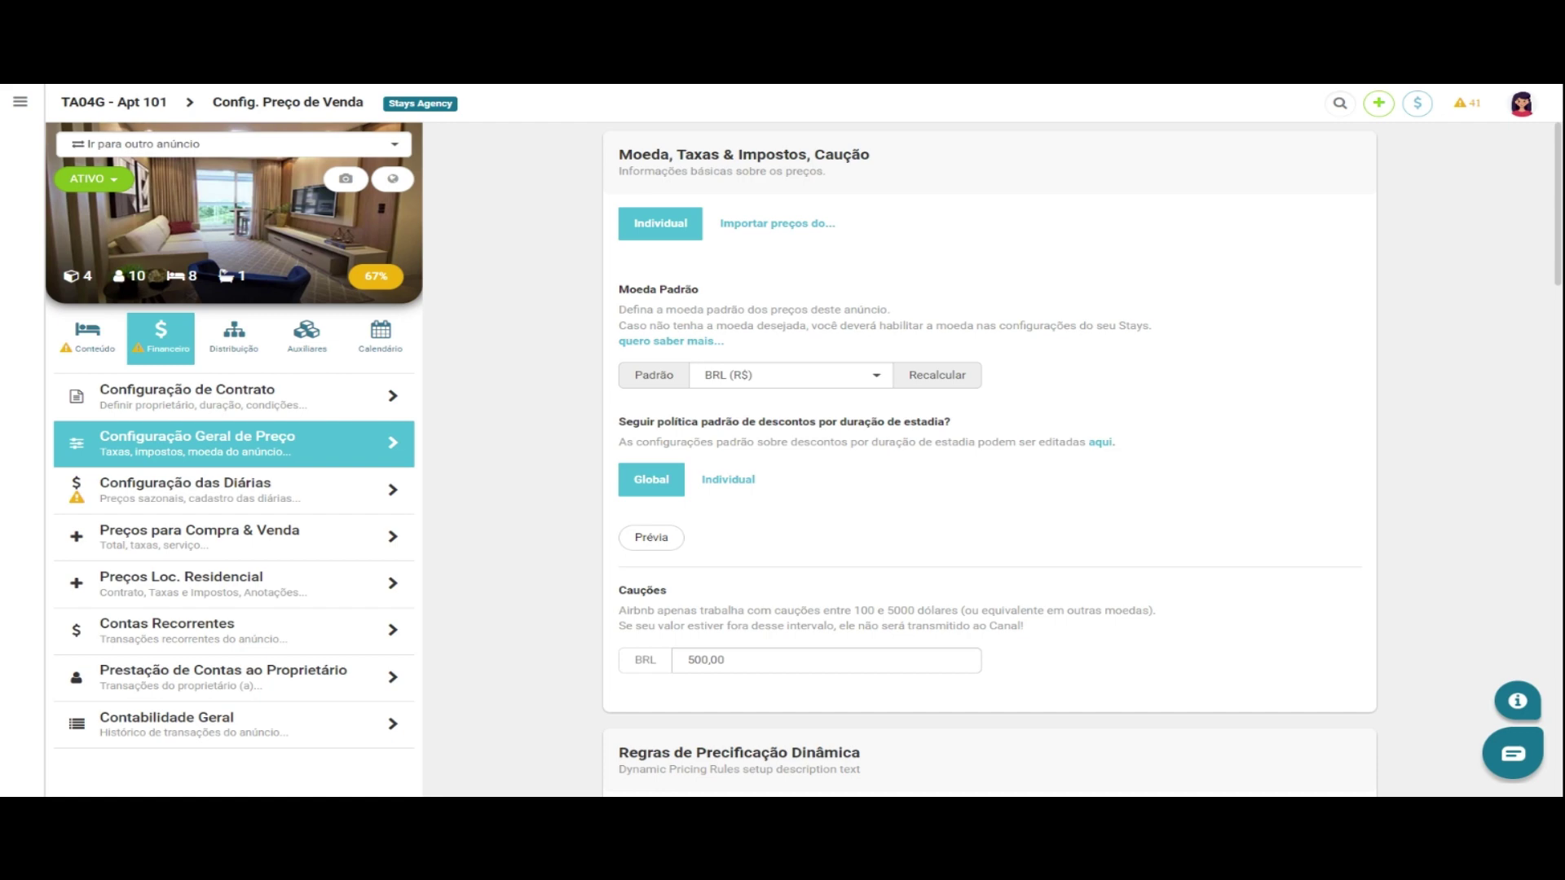
Start a price import for Apt 101 and choose TA09G | Apt 103 as the linked listing.
{"action": "left_click", "coordinate": [781, 224]}
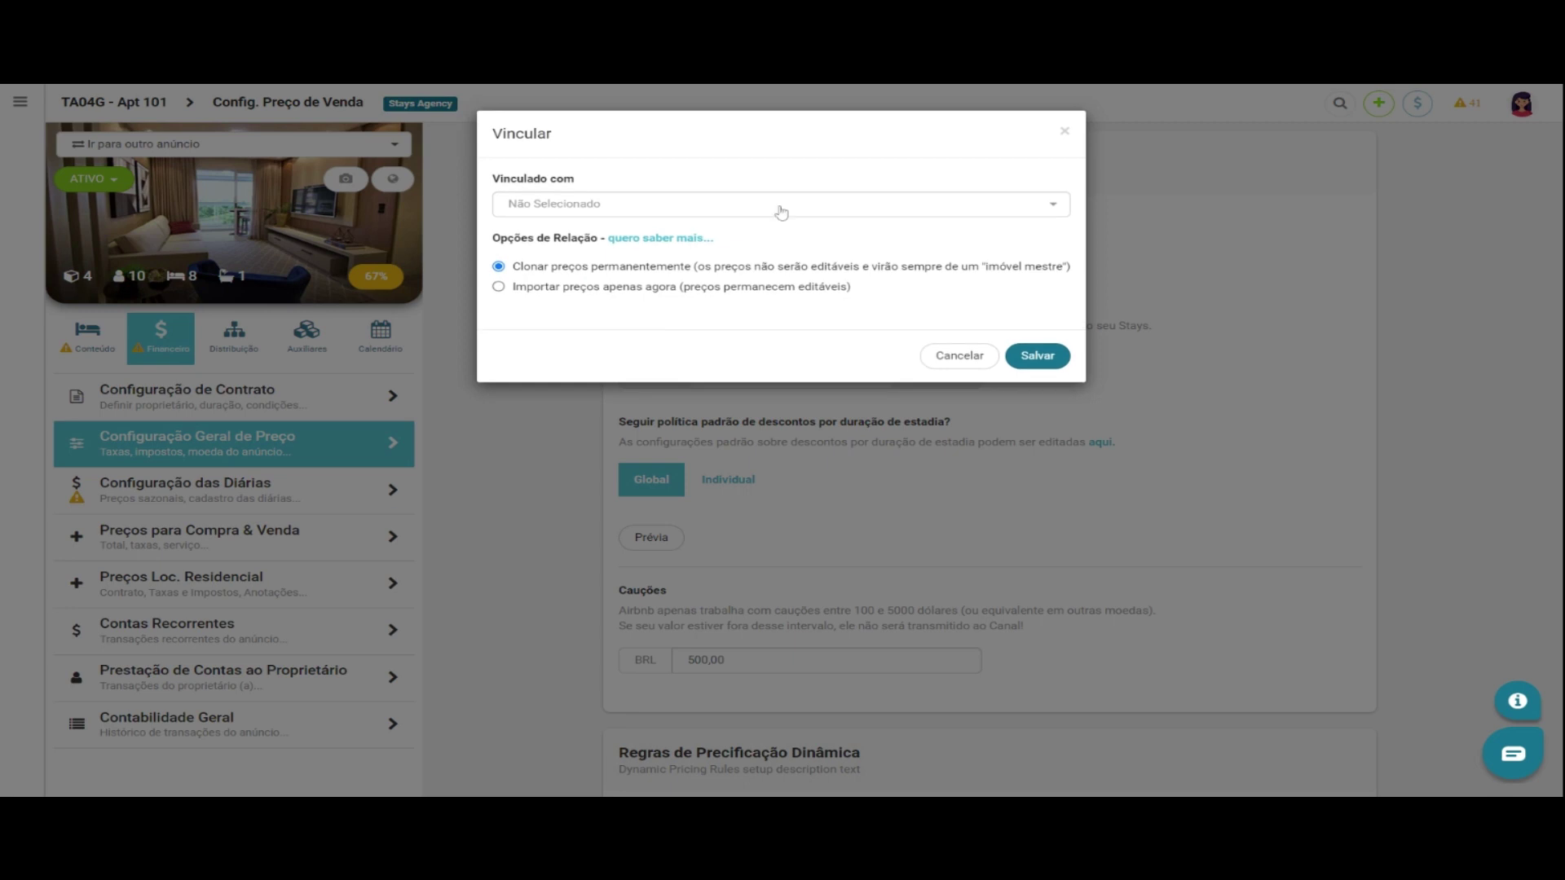
{"action": "left_click", "coordinate": [592, 207]}
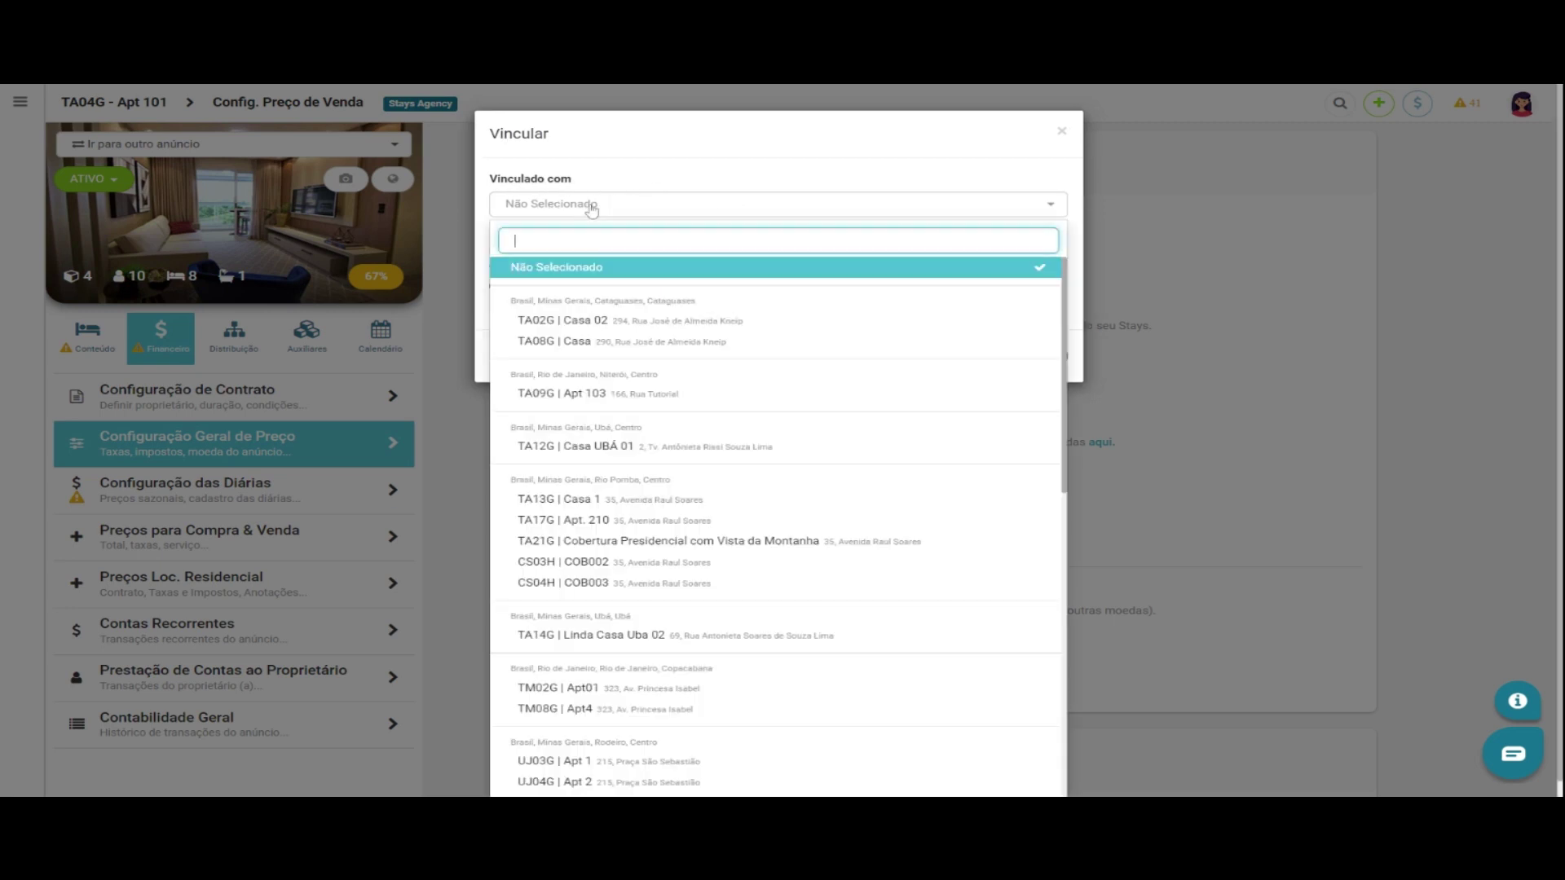
{"action": "left_click", "coordinate": [584, 395]}
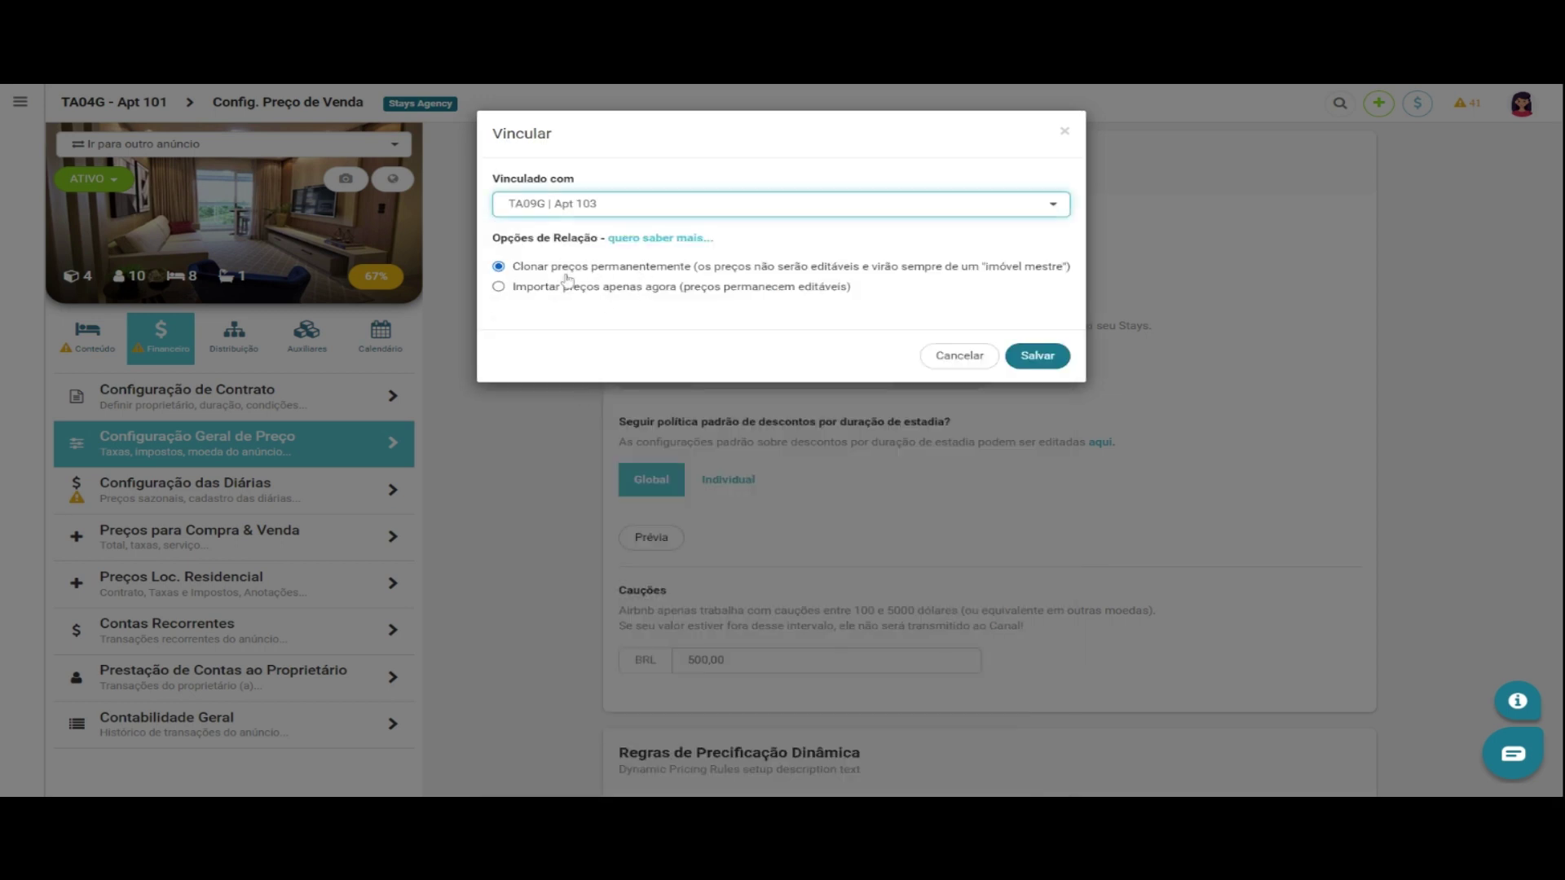